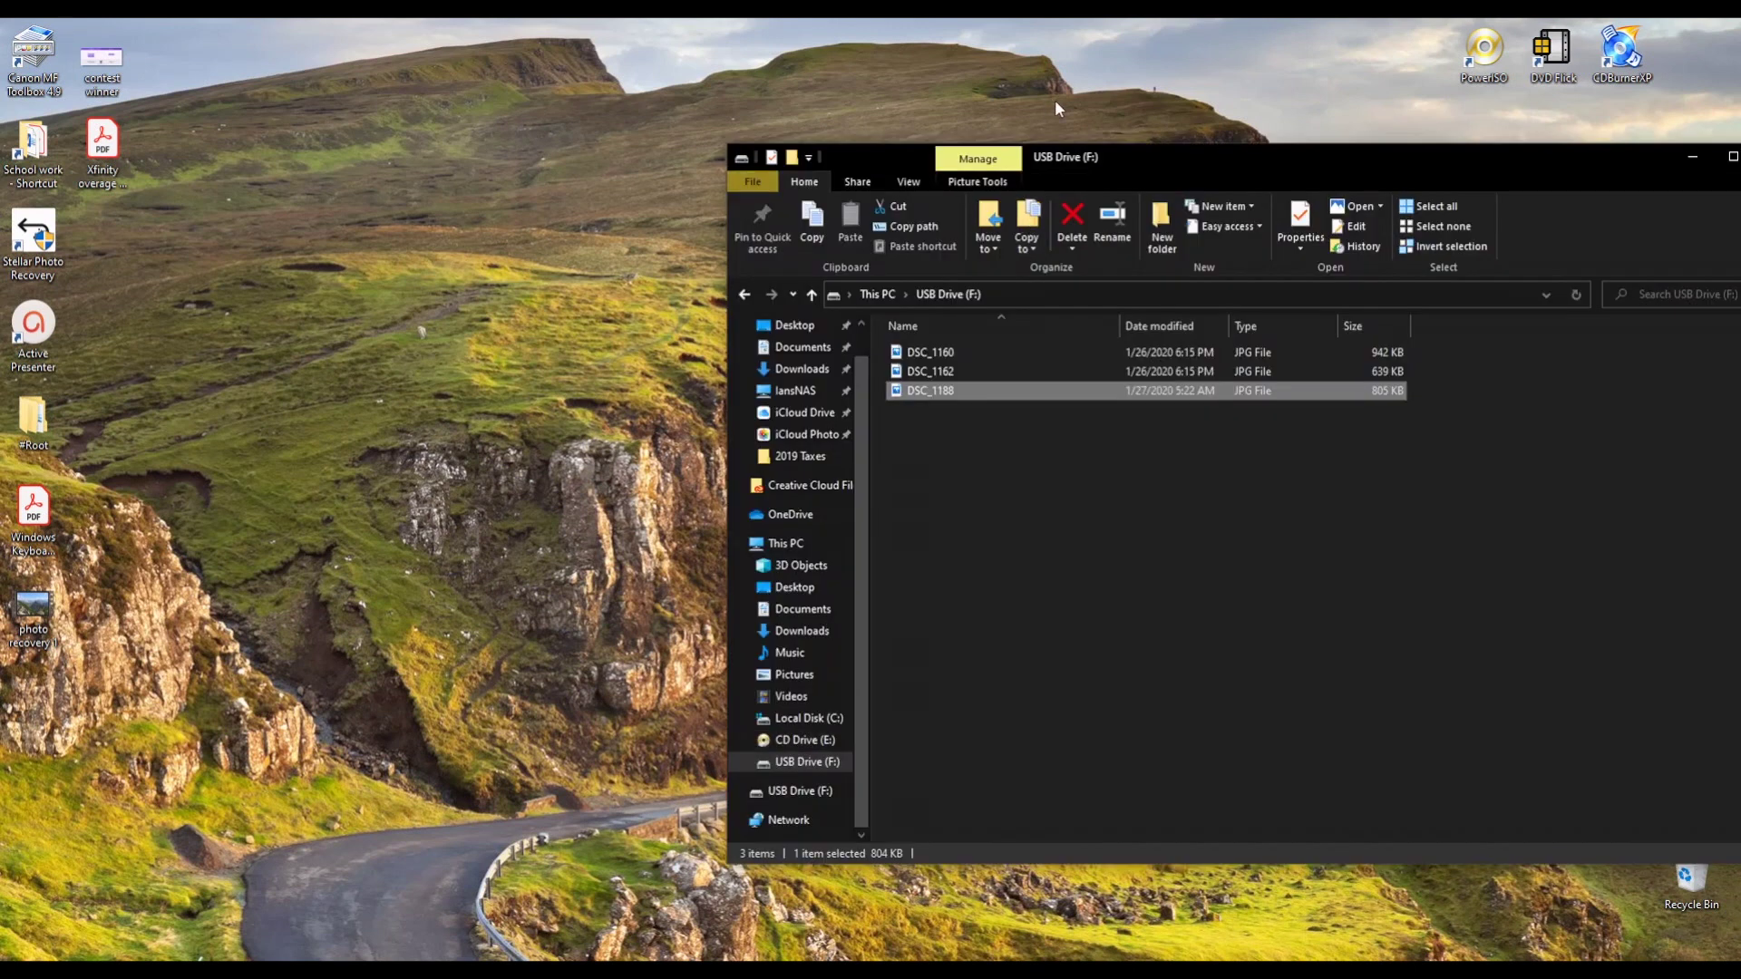
Preview the photo DSC_1160 from the USB drive, then close the viewer
left_click_drag(1141, 160, 770, 182)
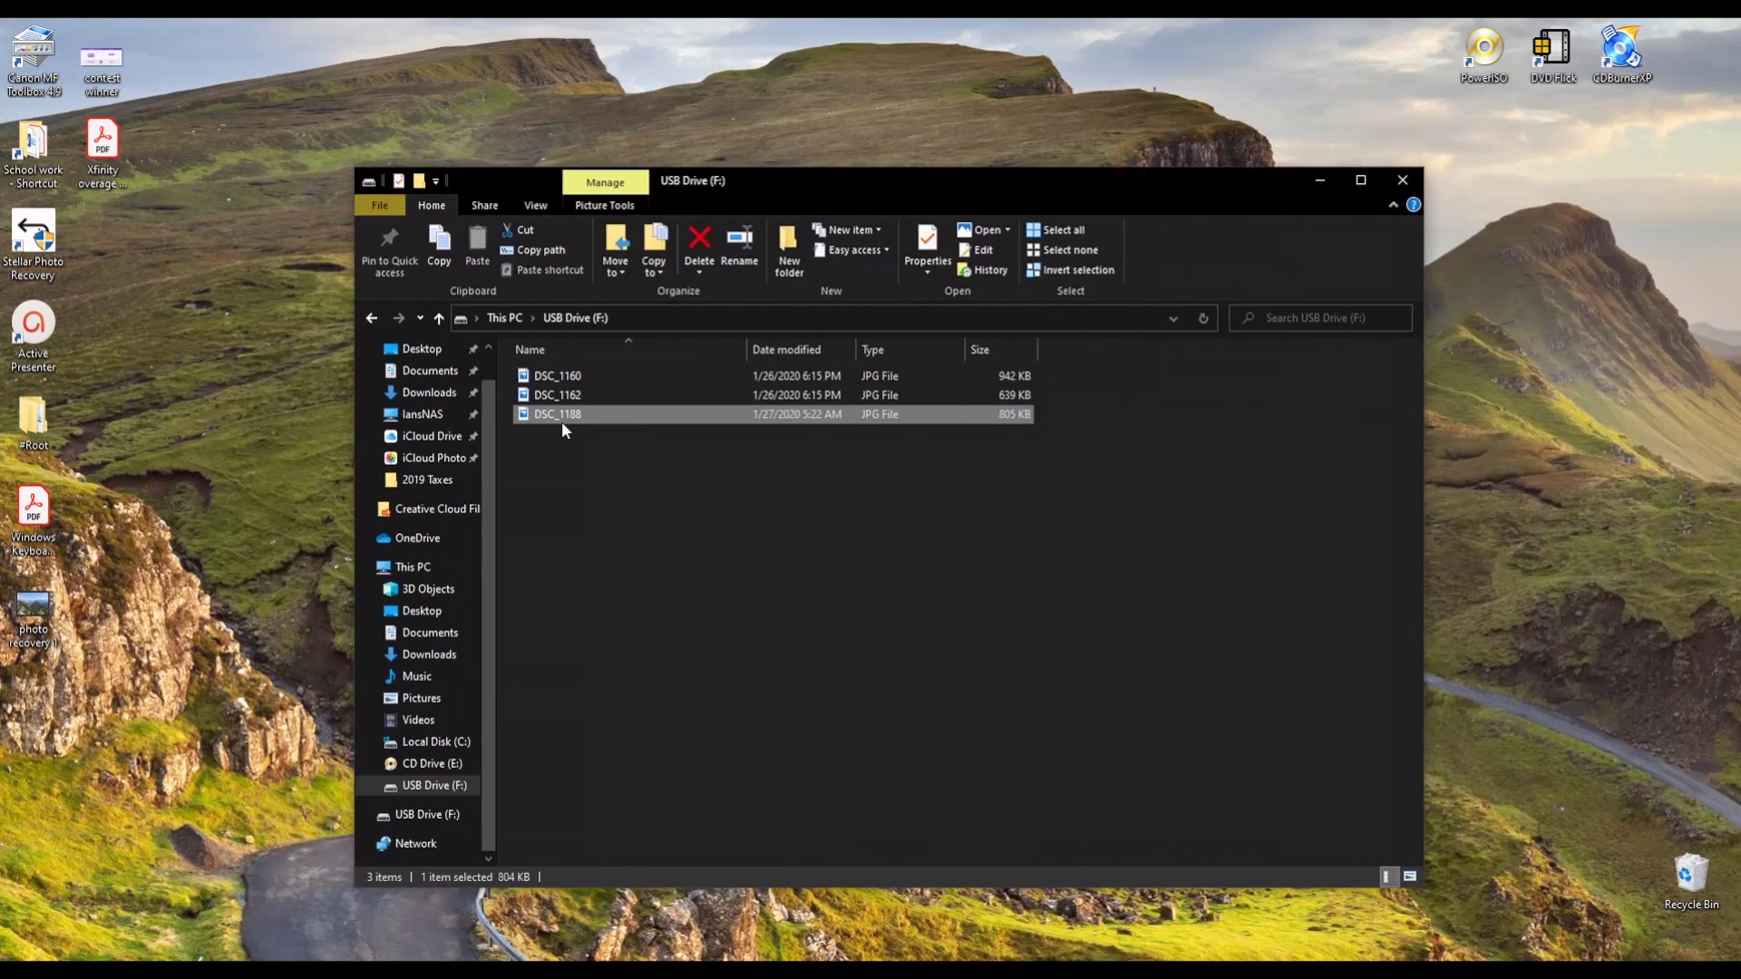
left_click(580, 376)
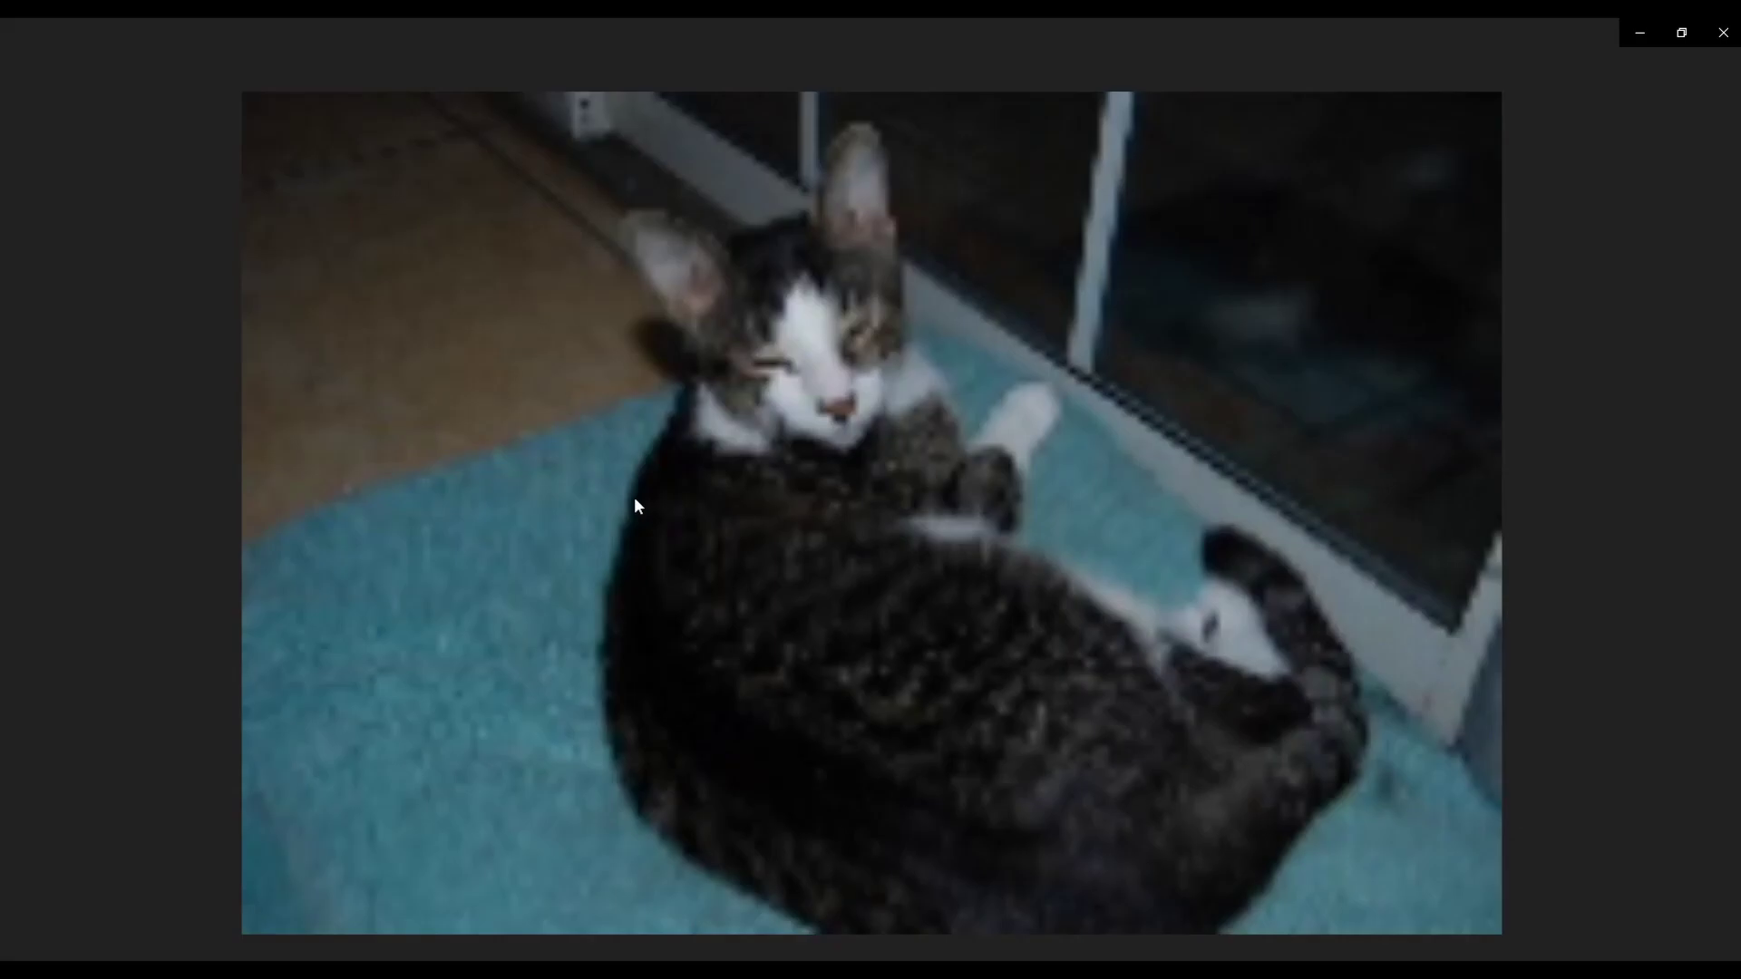
left_click(1718, 37)
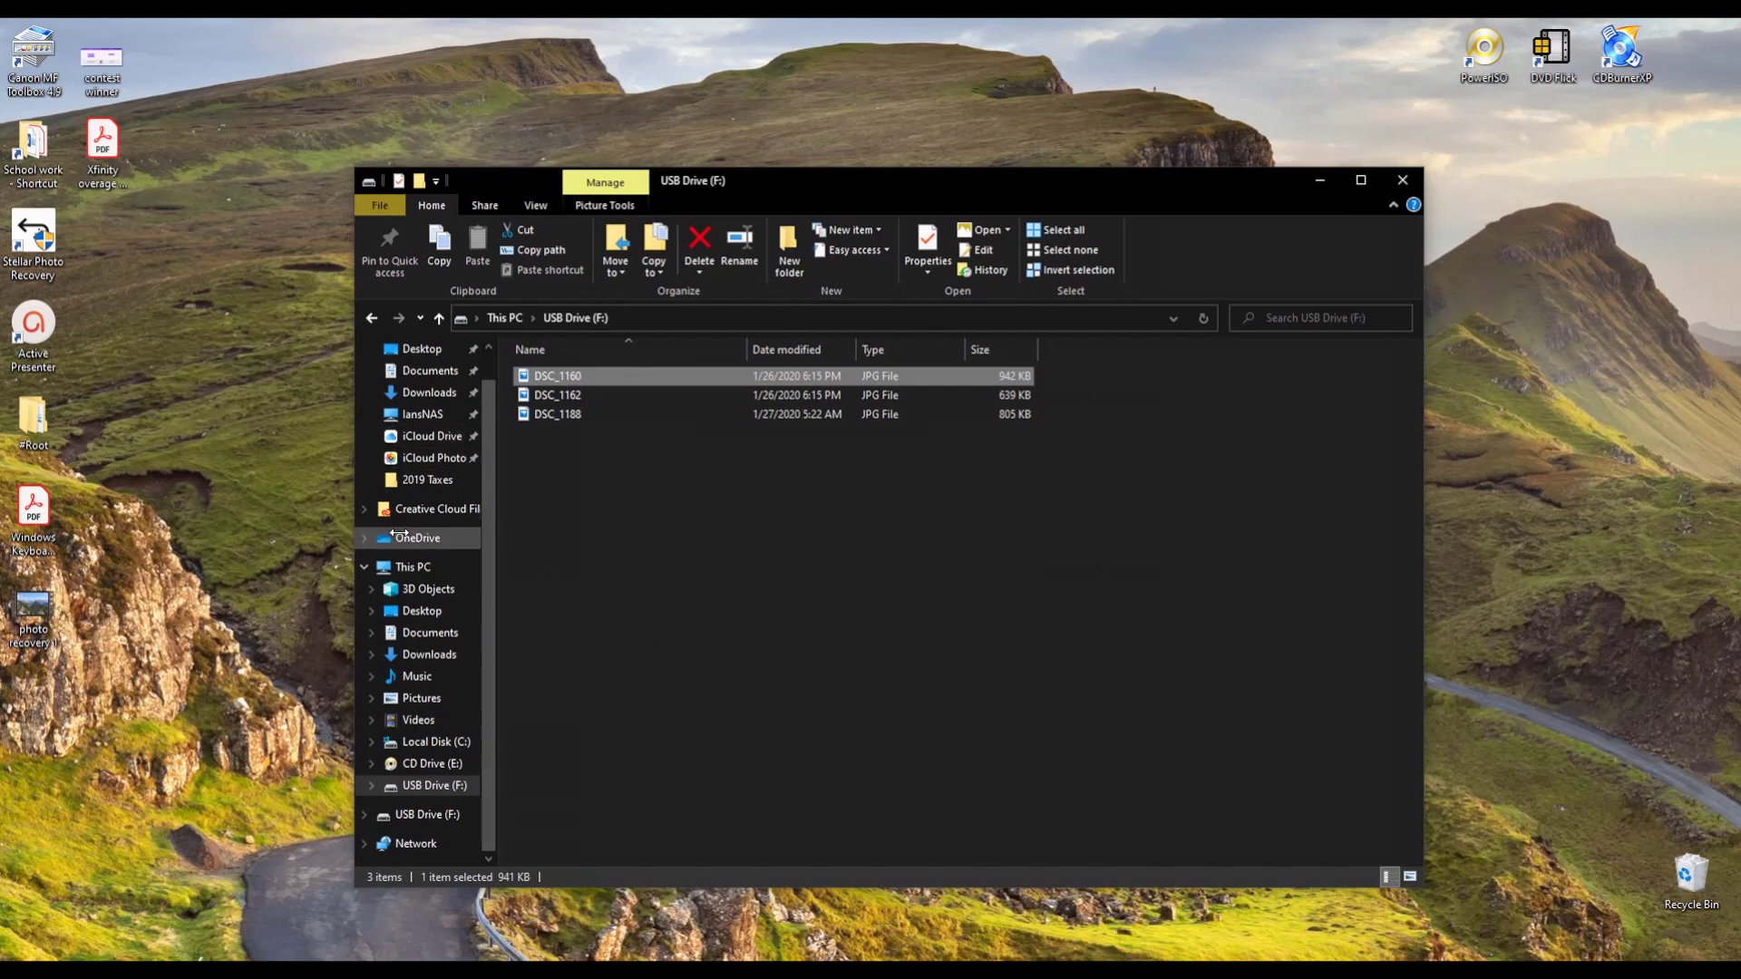
Permanently delete all three photos from USB Drive (F:)
left_click_drag(755, 458, 530, 355)
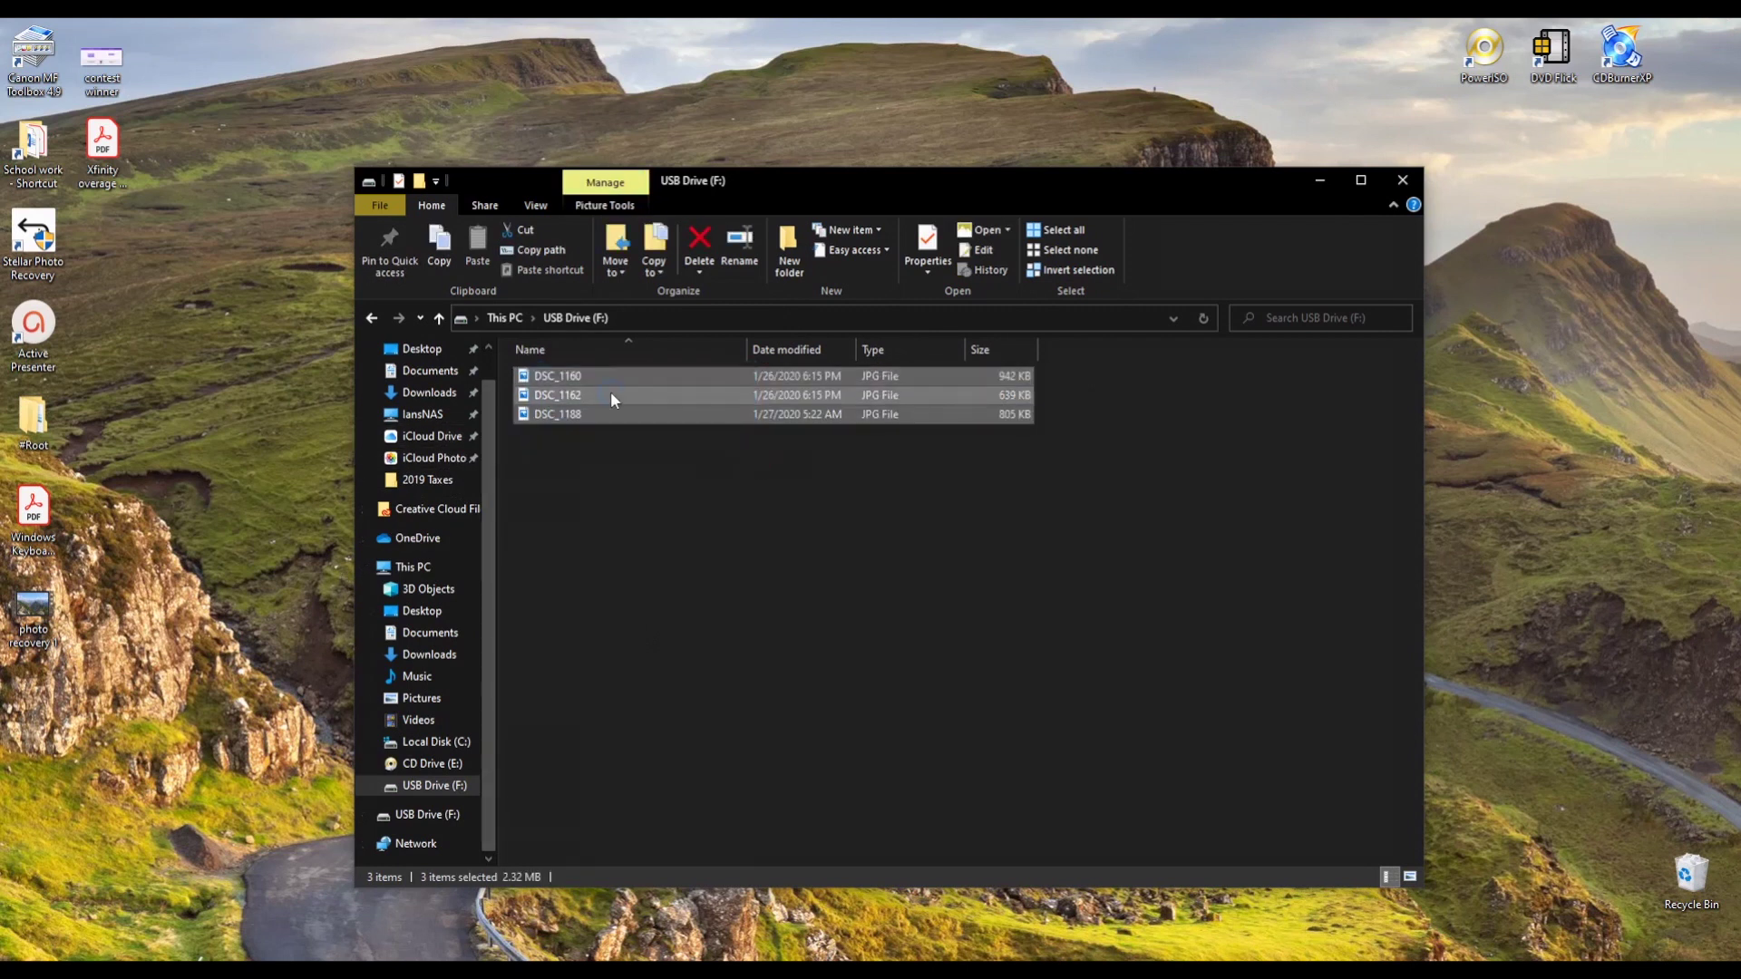
right_click(611, 390)
left_click(711, 825)
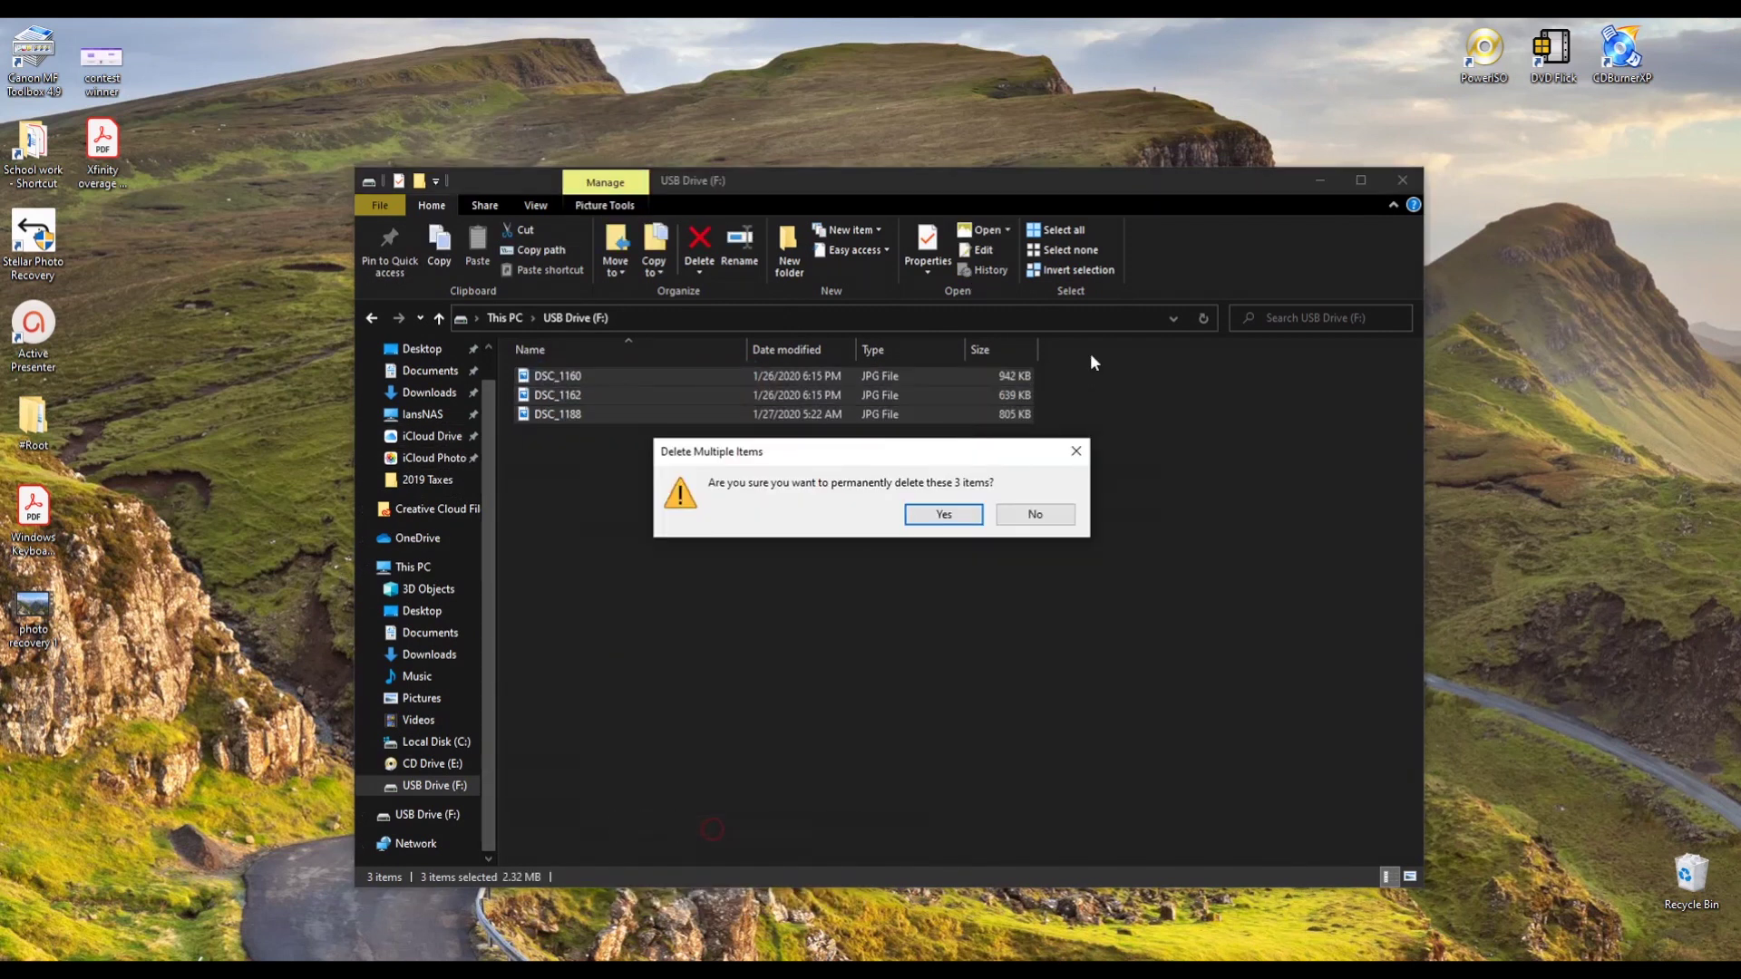
left_click(947, 522)
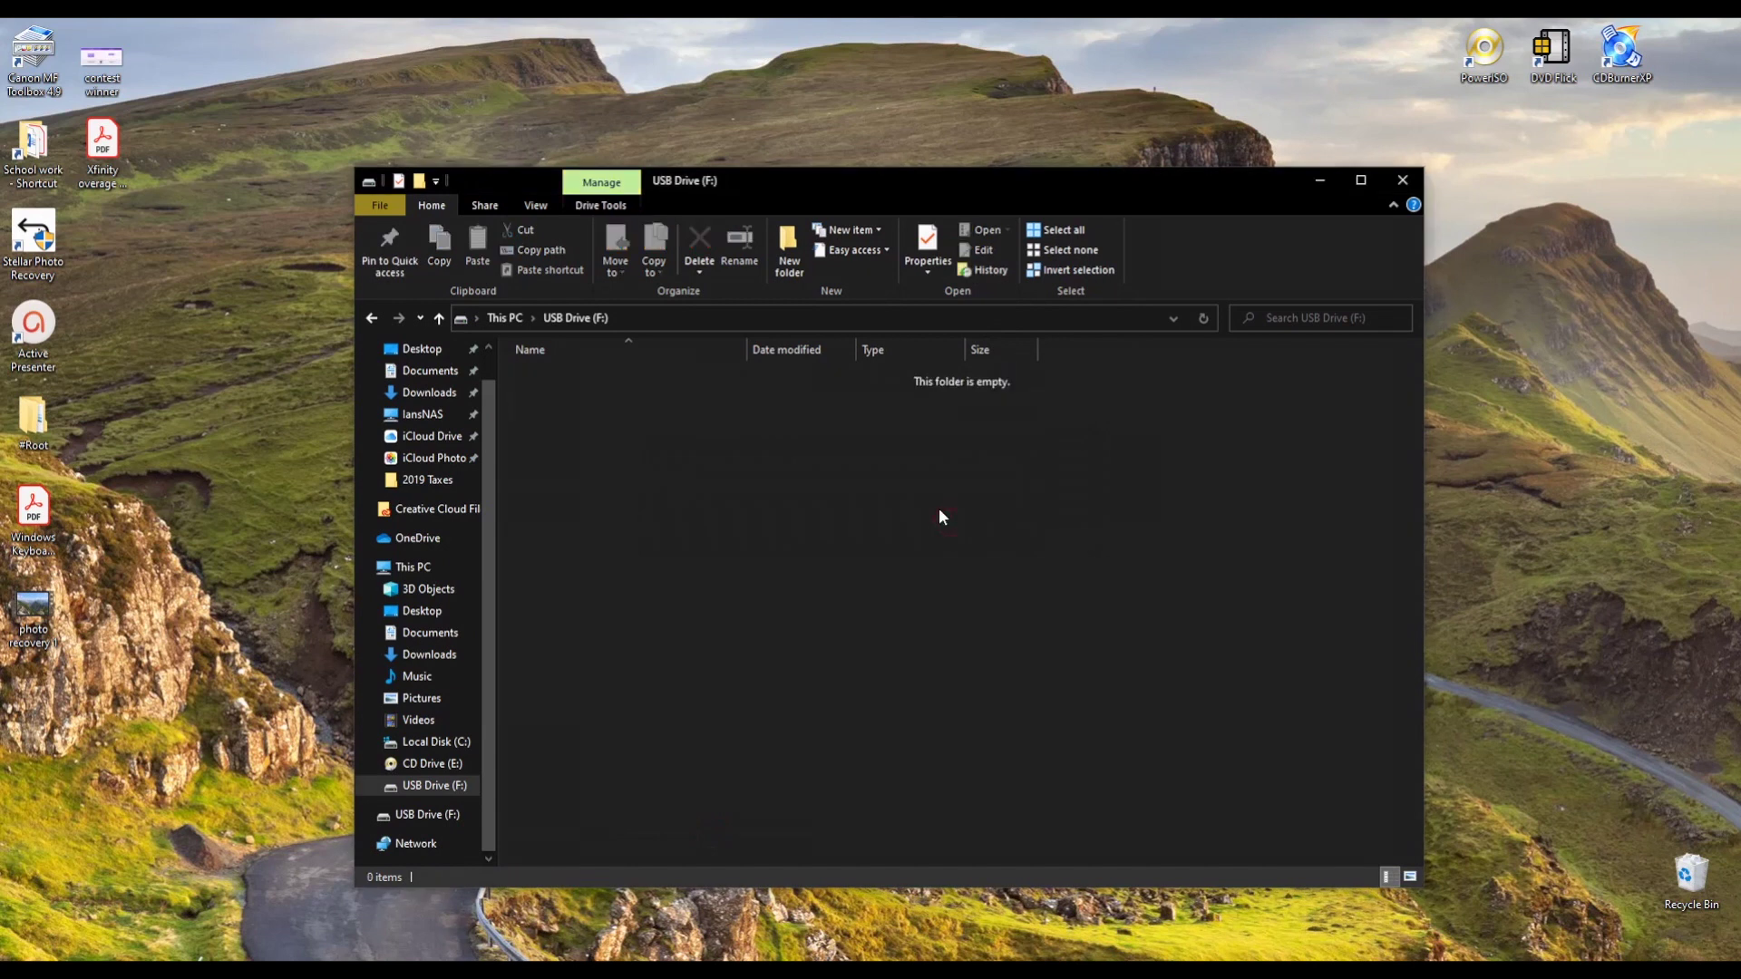
Empty the Recycle Bin
right_click(1690, 875)
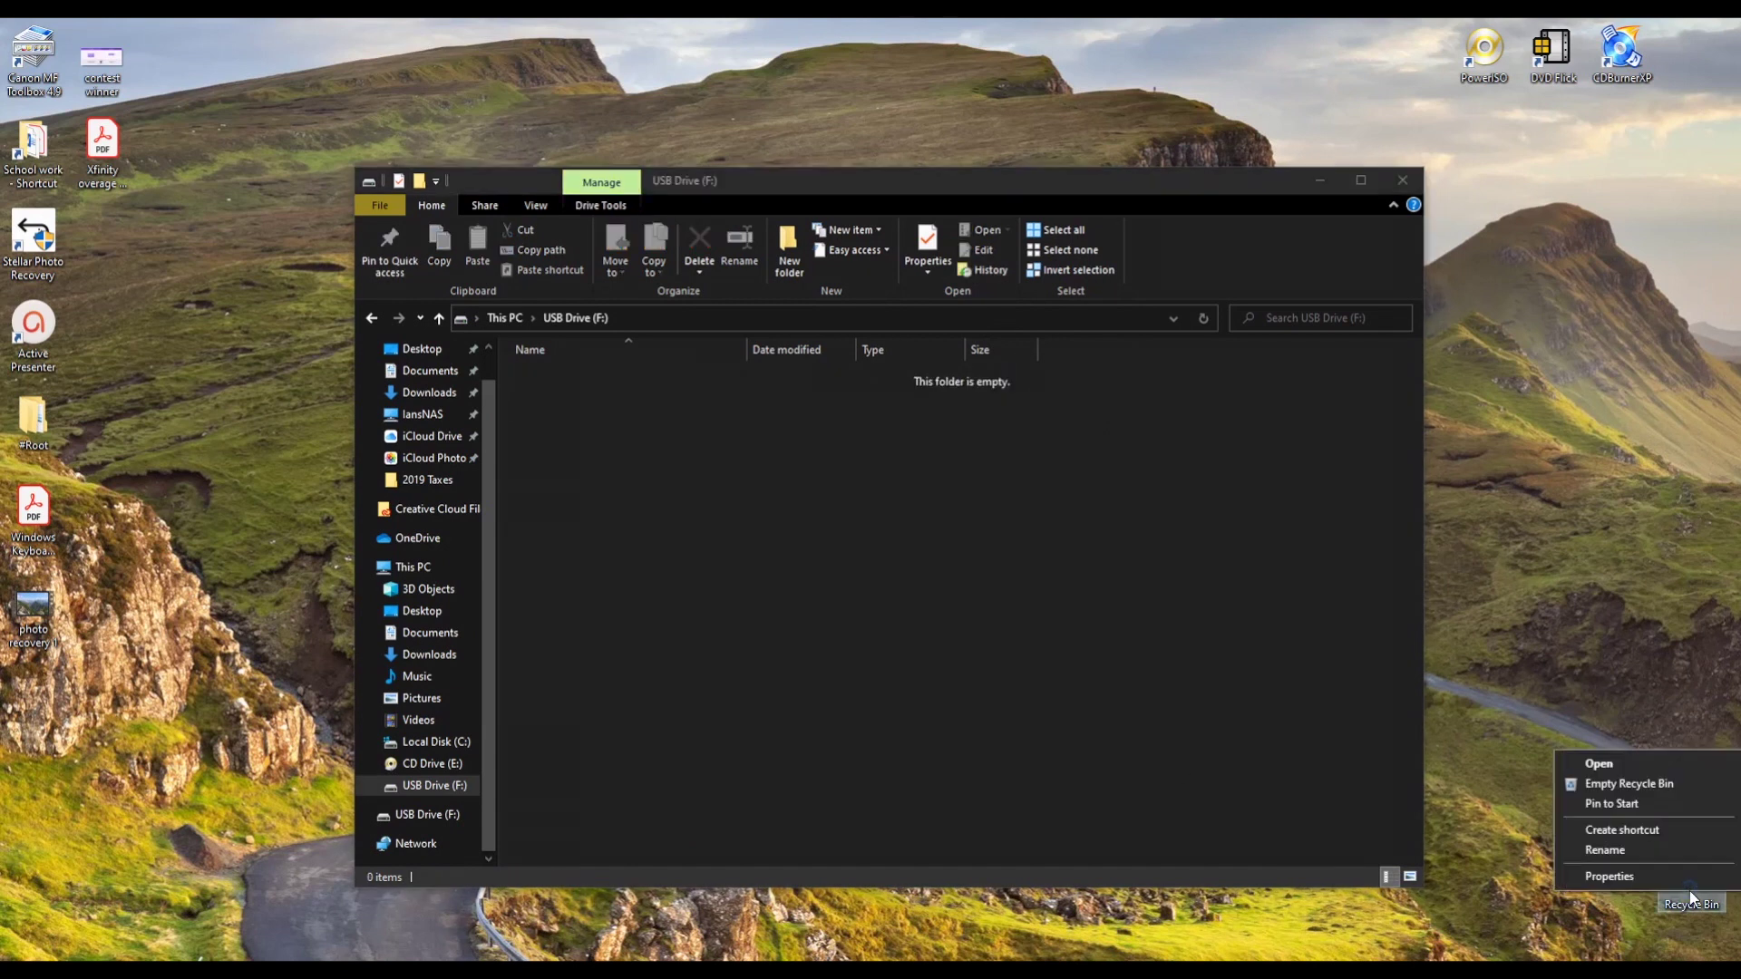
left_click(1646, 781)
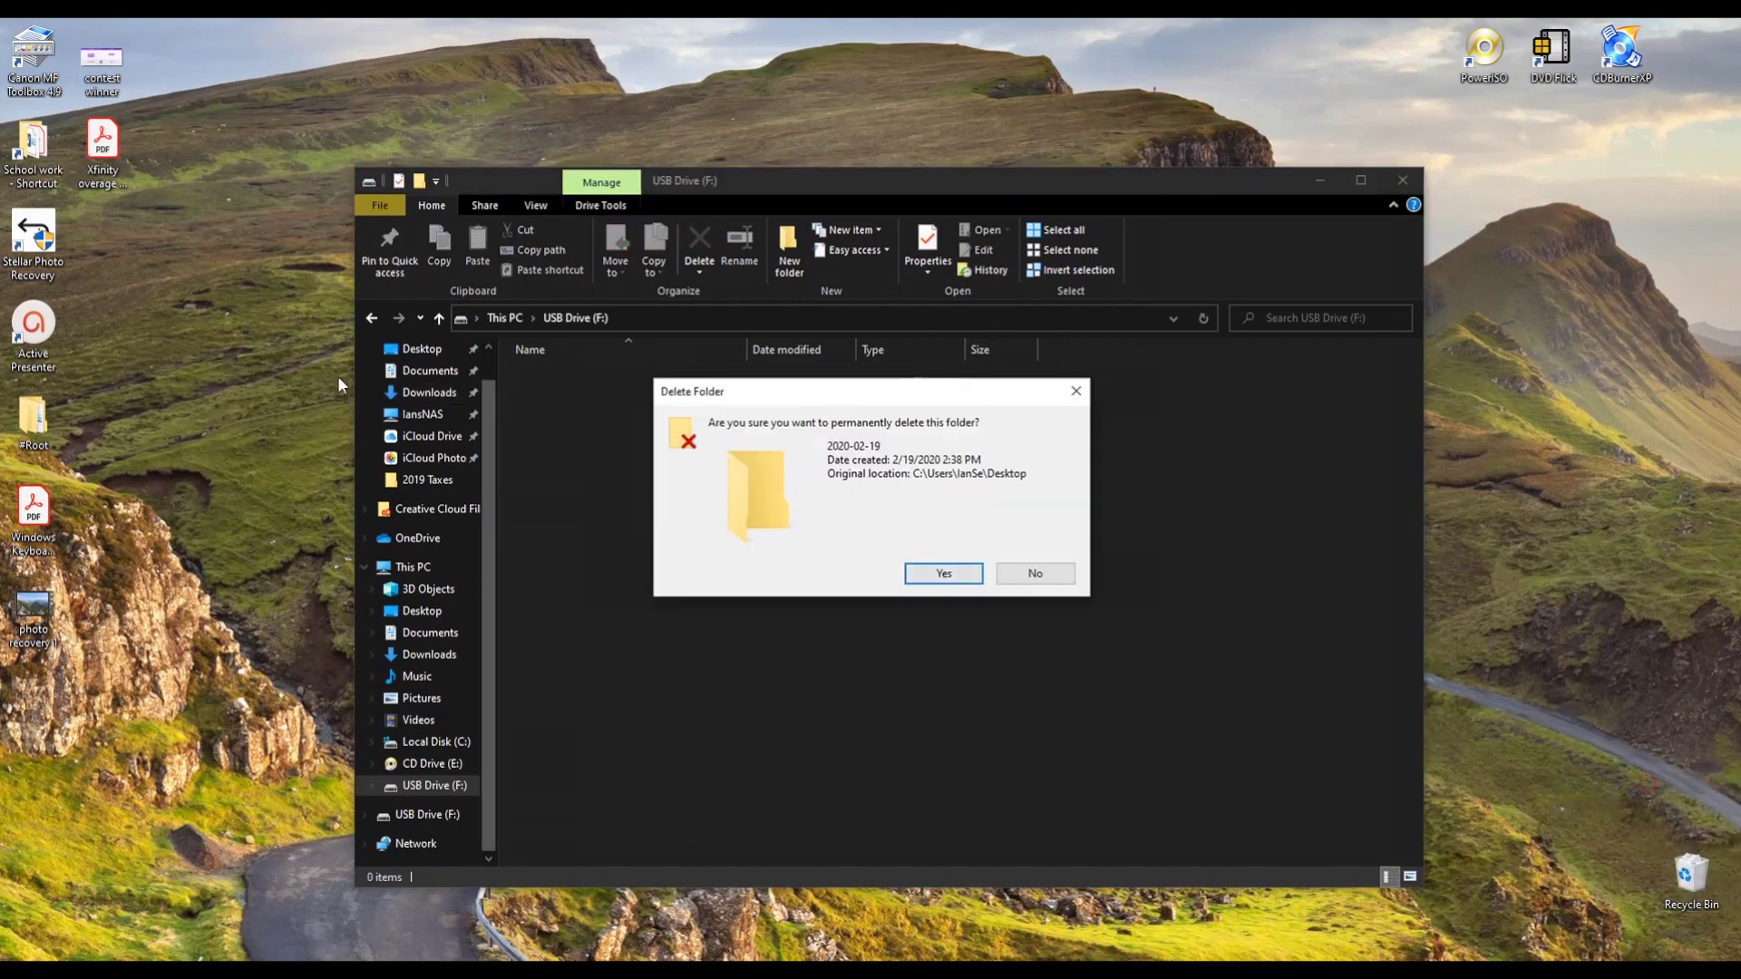
left_click(943, 571)
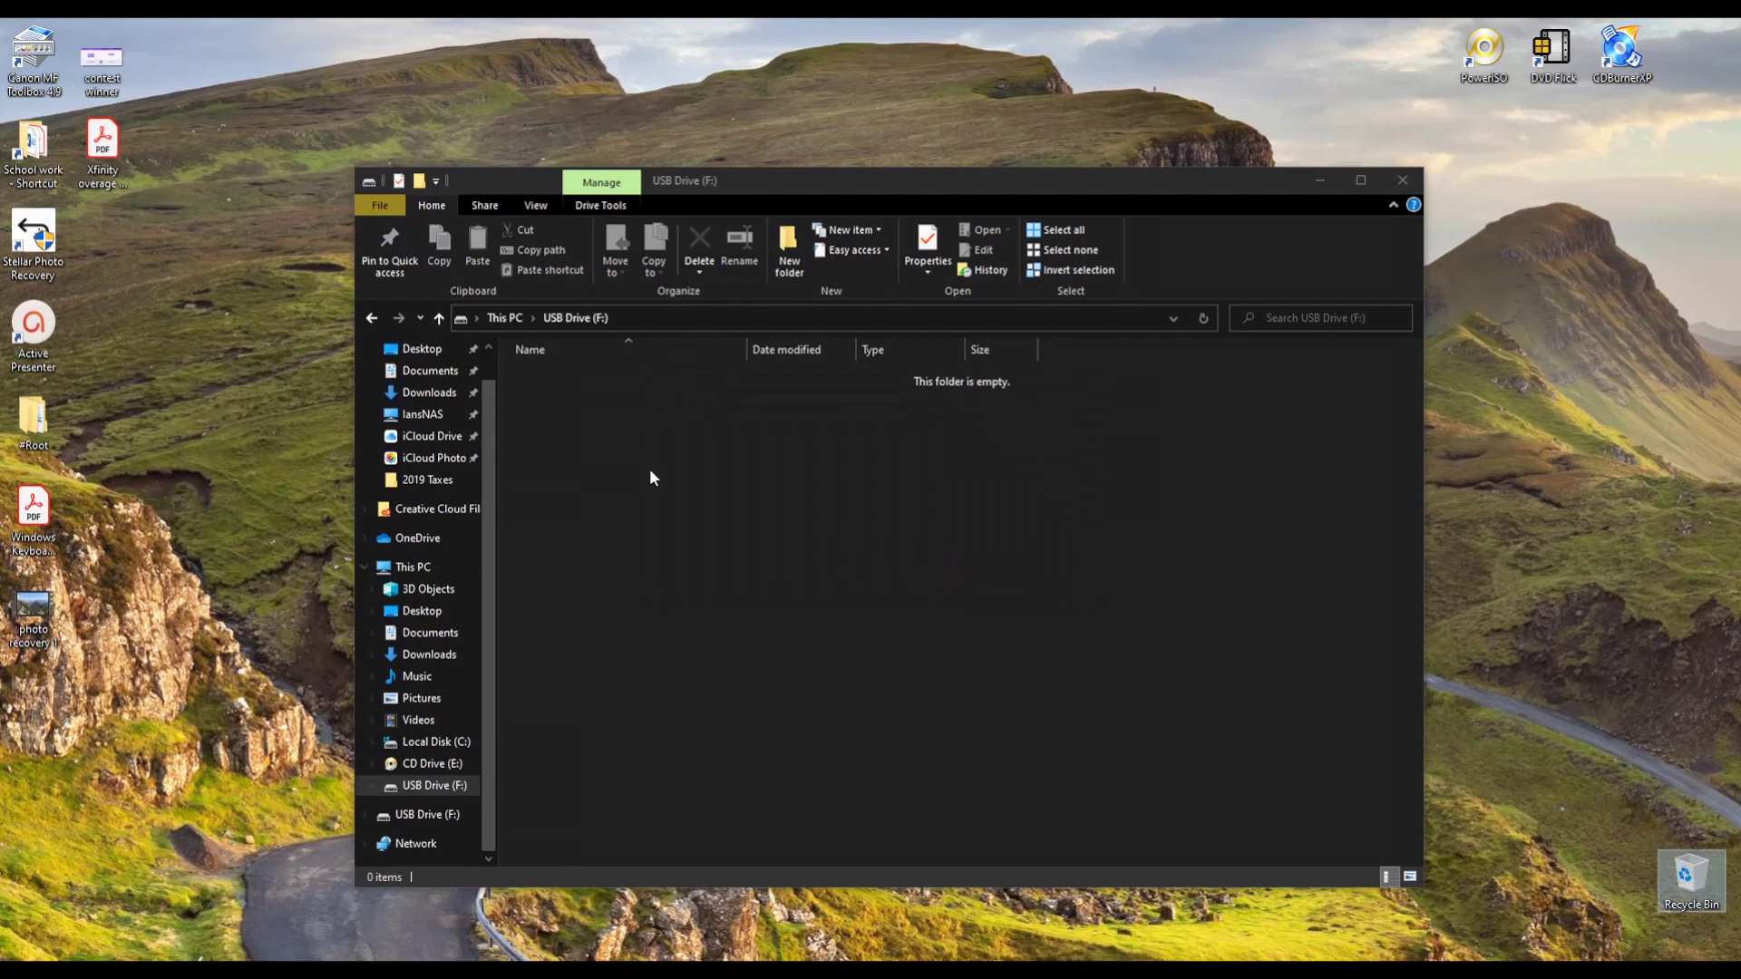
Close the USB drive window and launch Stellar Photo Recovery from its desktop shortcut
left_click(1402, 179)
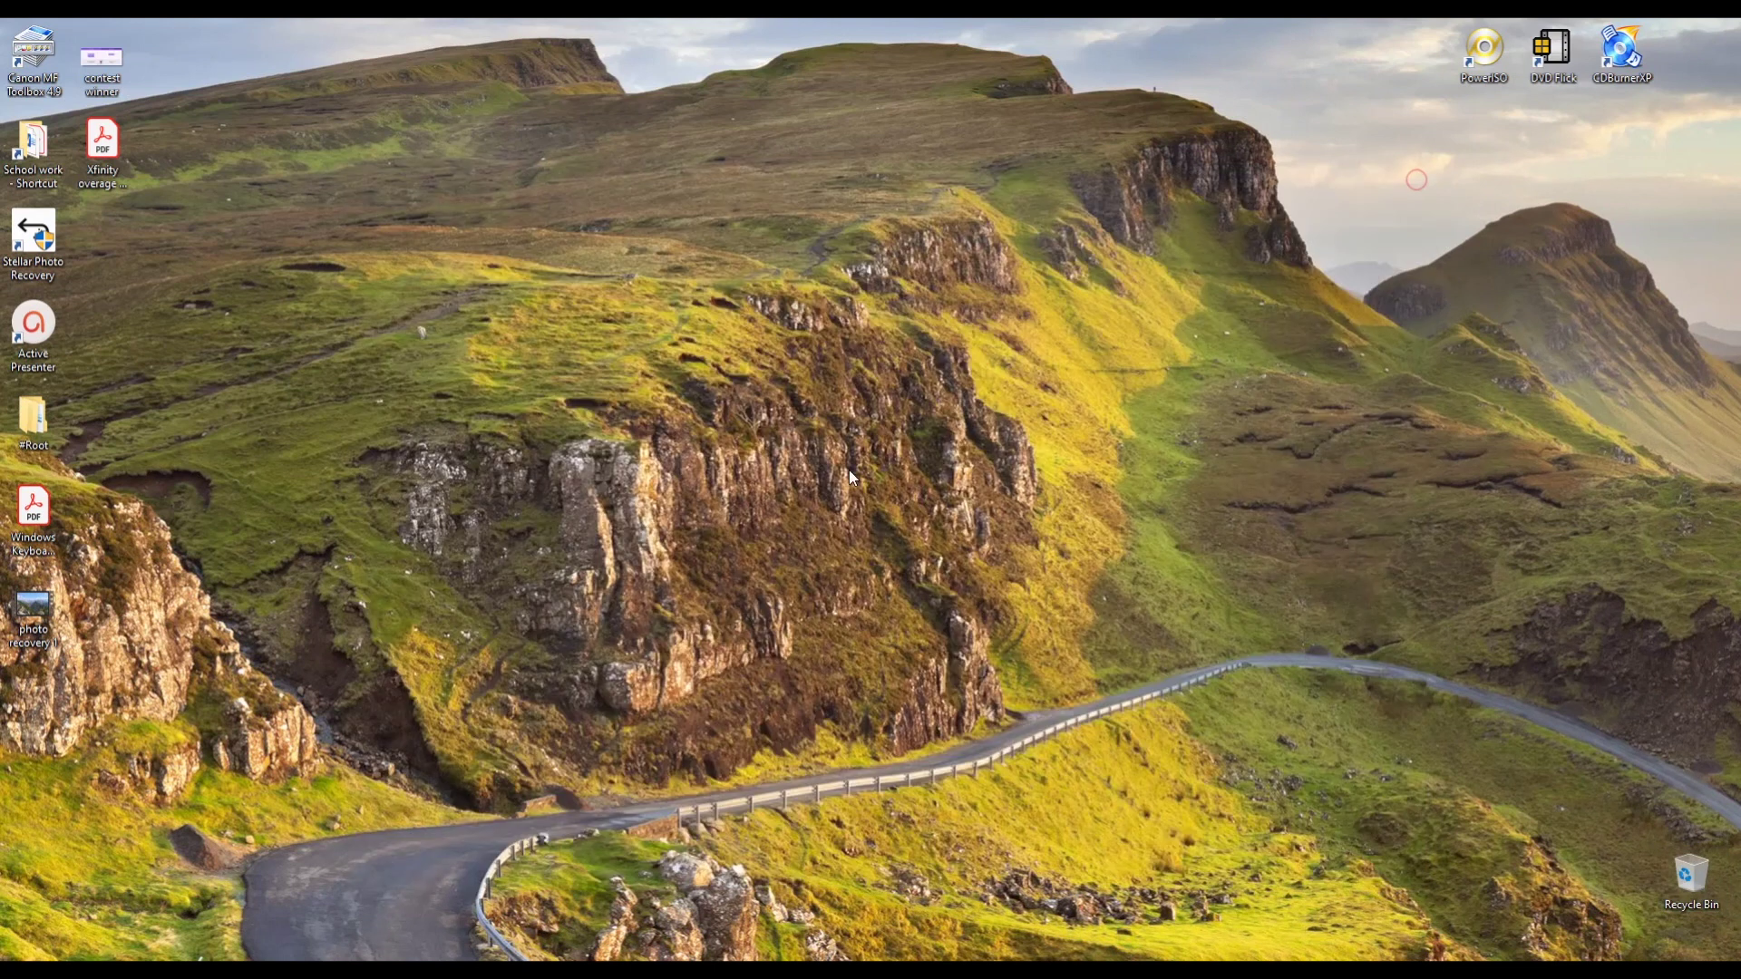
double_click(33, 261)
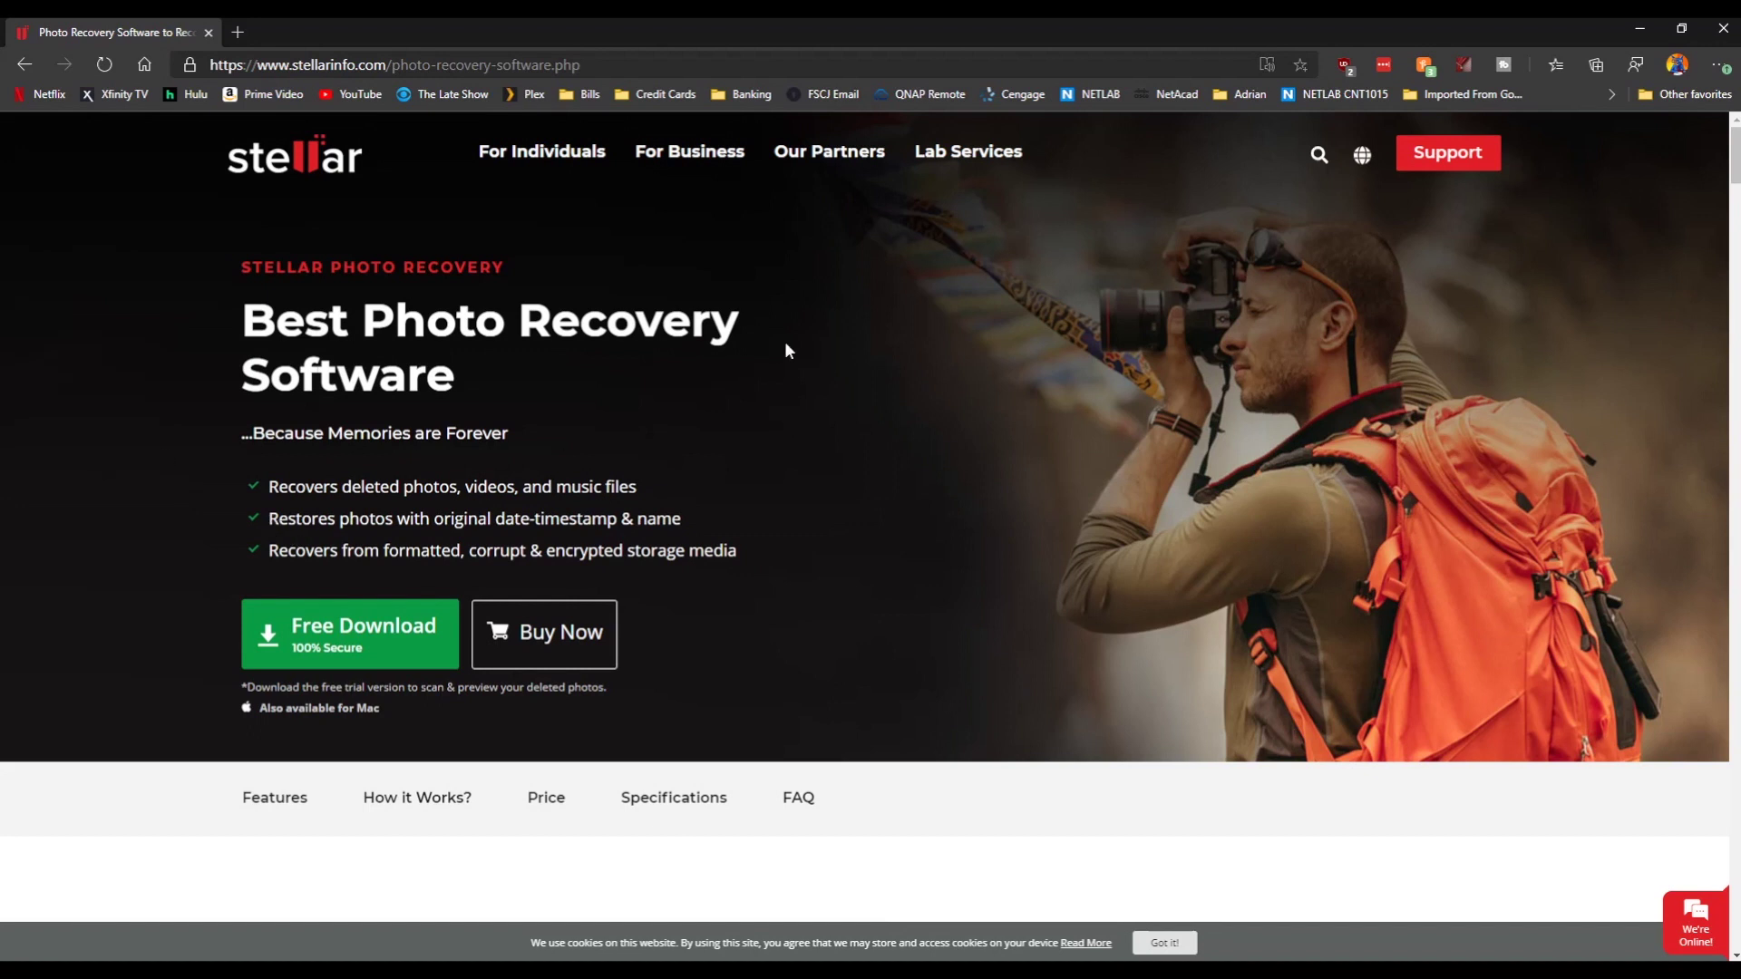
Scroll the Stellar product page and view the Standard pricing plan
scroll(798, 481, "down", 7)
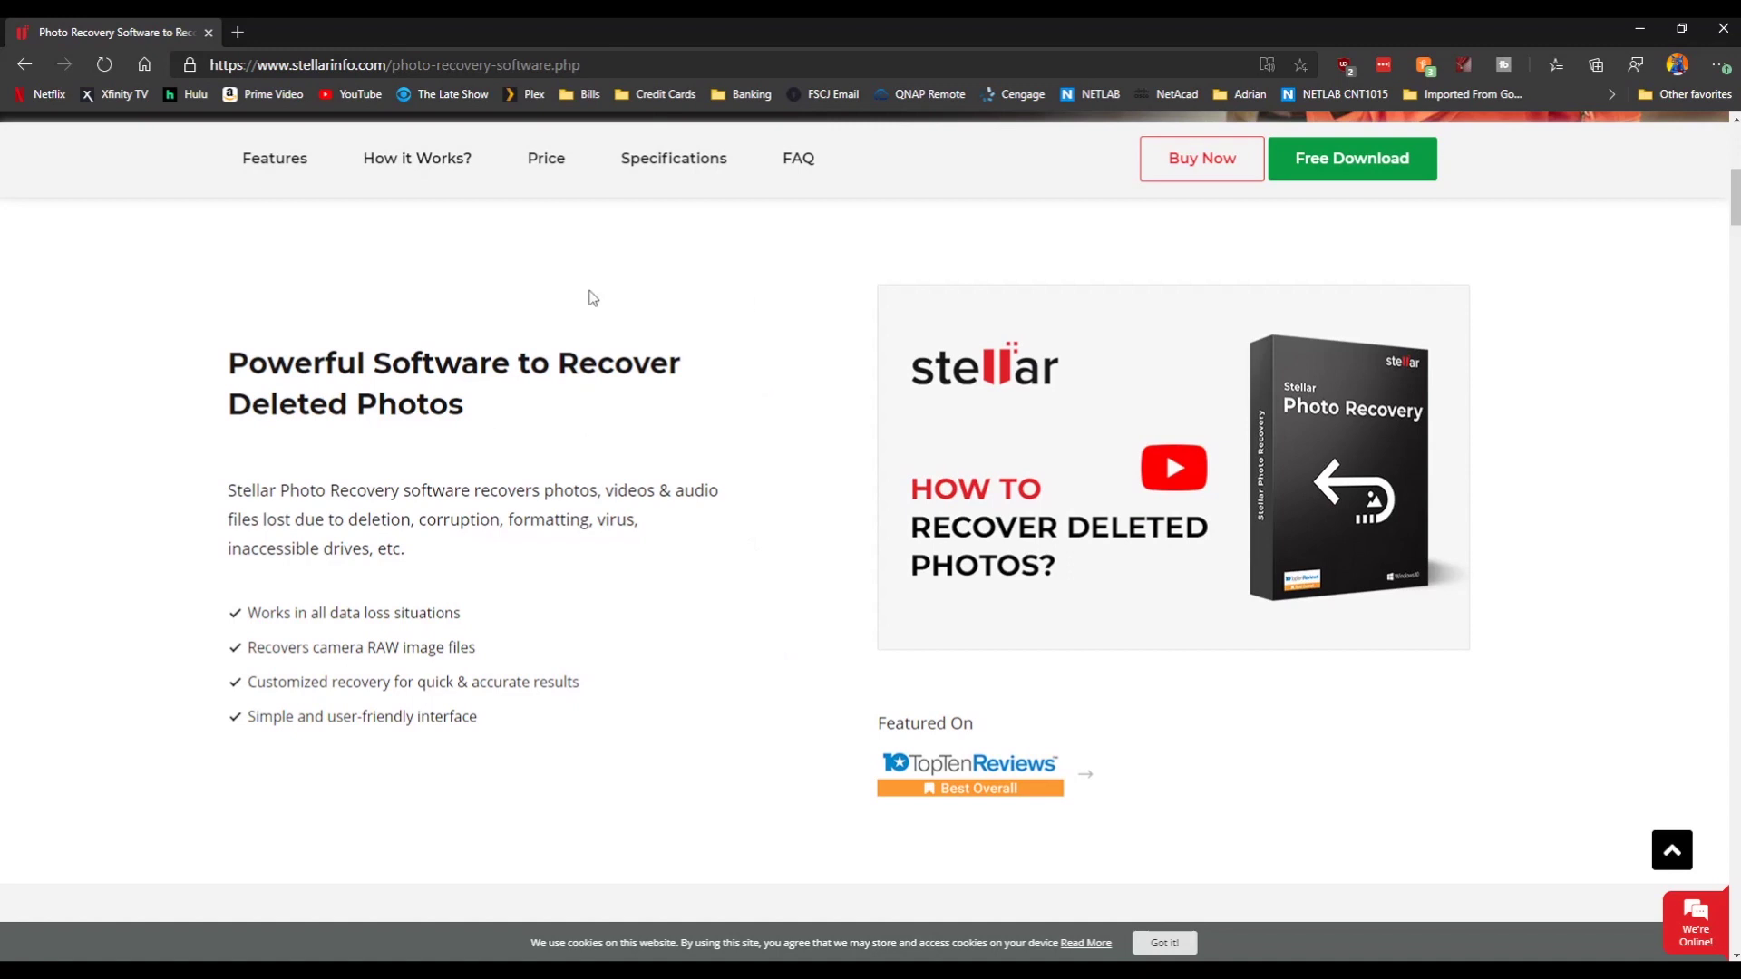
scroll(214, 400, "down", 3)
scroll(547, 120, "up", 3)
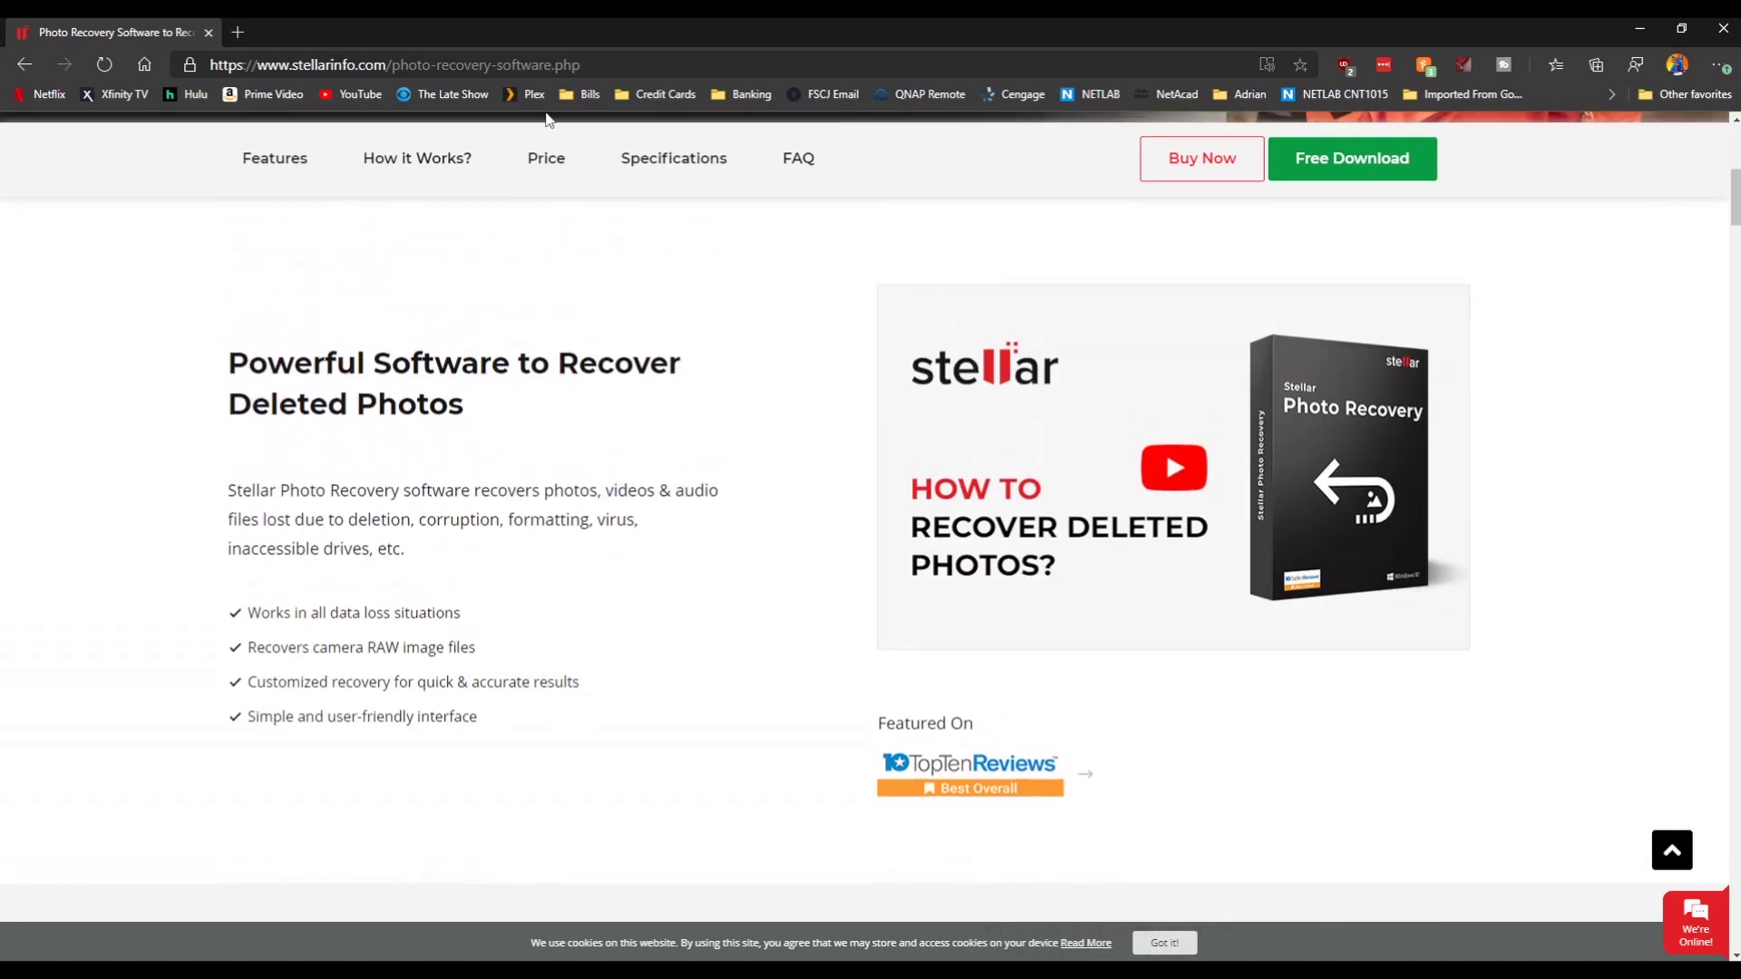
left_click(545, 160)
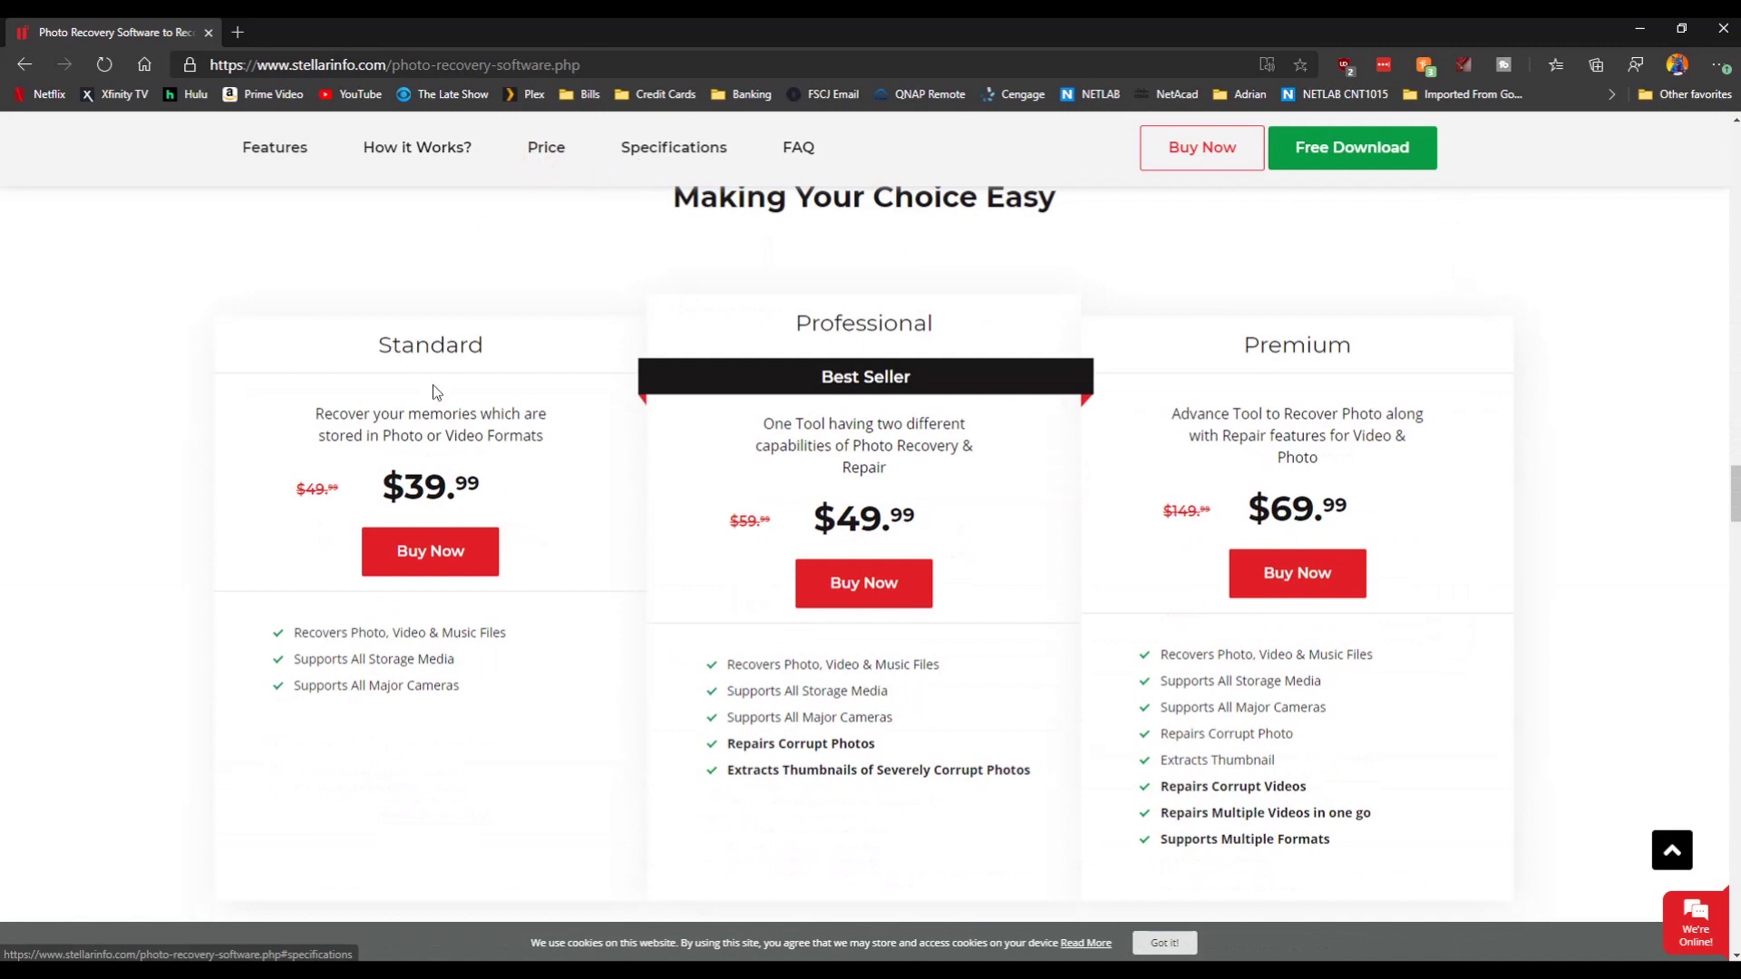
double_click(377, 346)
left_click(576, 333)
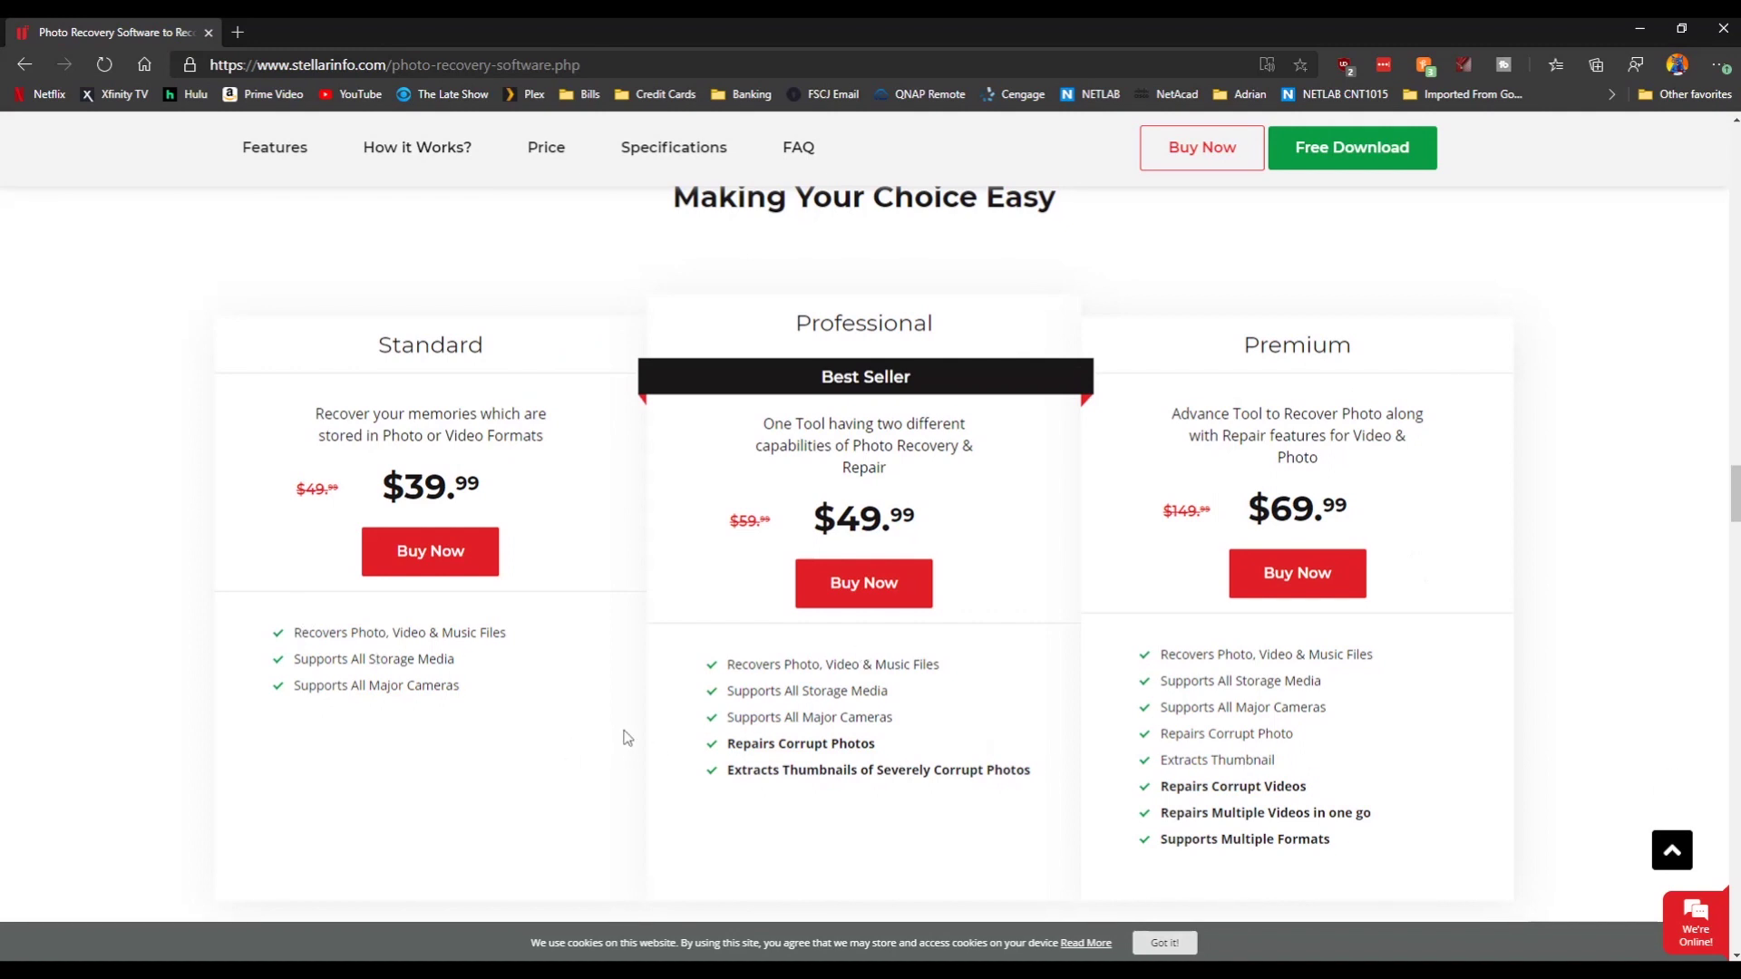
Minimize both browser windows to reveal Stellar's Select Location to Scan screen
scroll(1136, 618, "down", 3)
scroll(1134, 611, "up", 3)
left_click(1637, 25)
left_click(1634, 26)
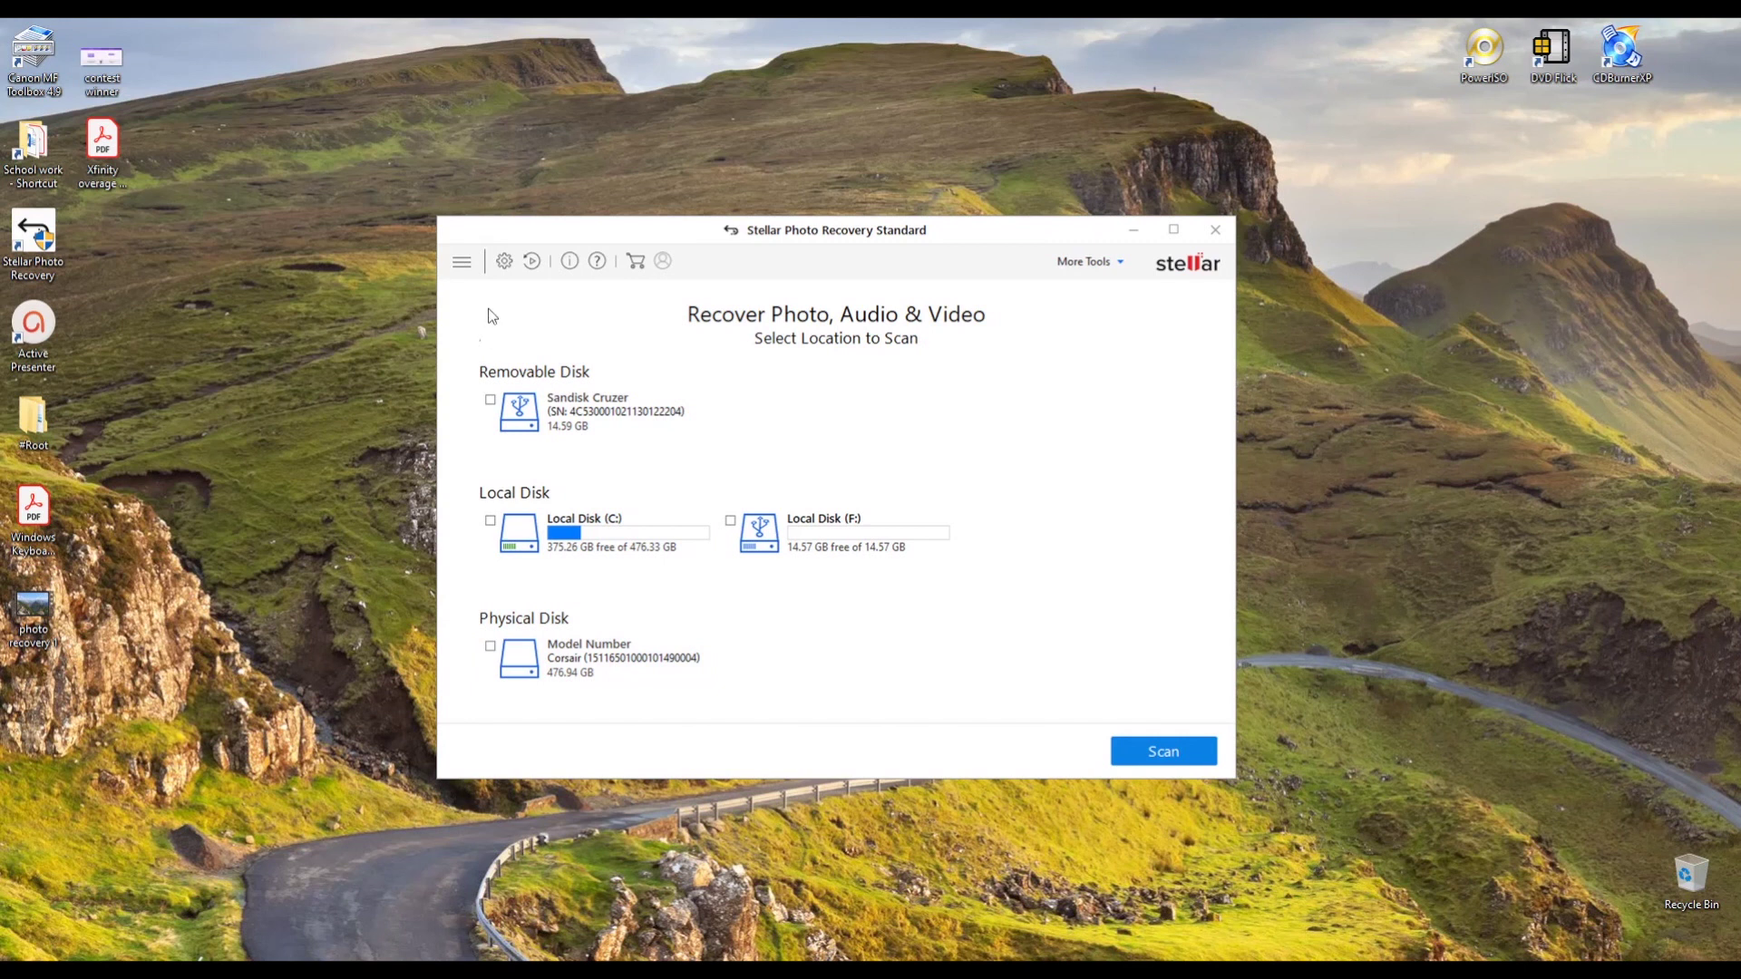
left_click(461, 263)
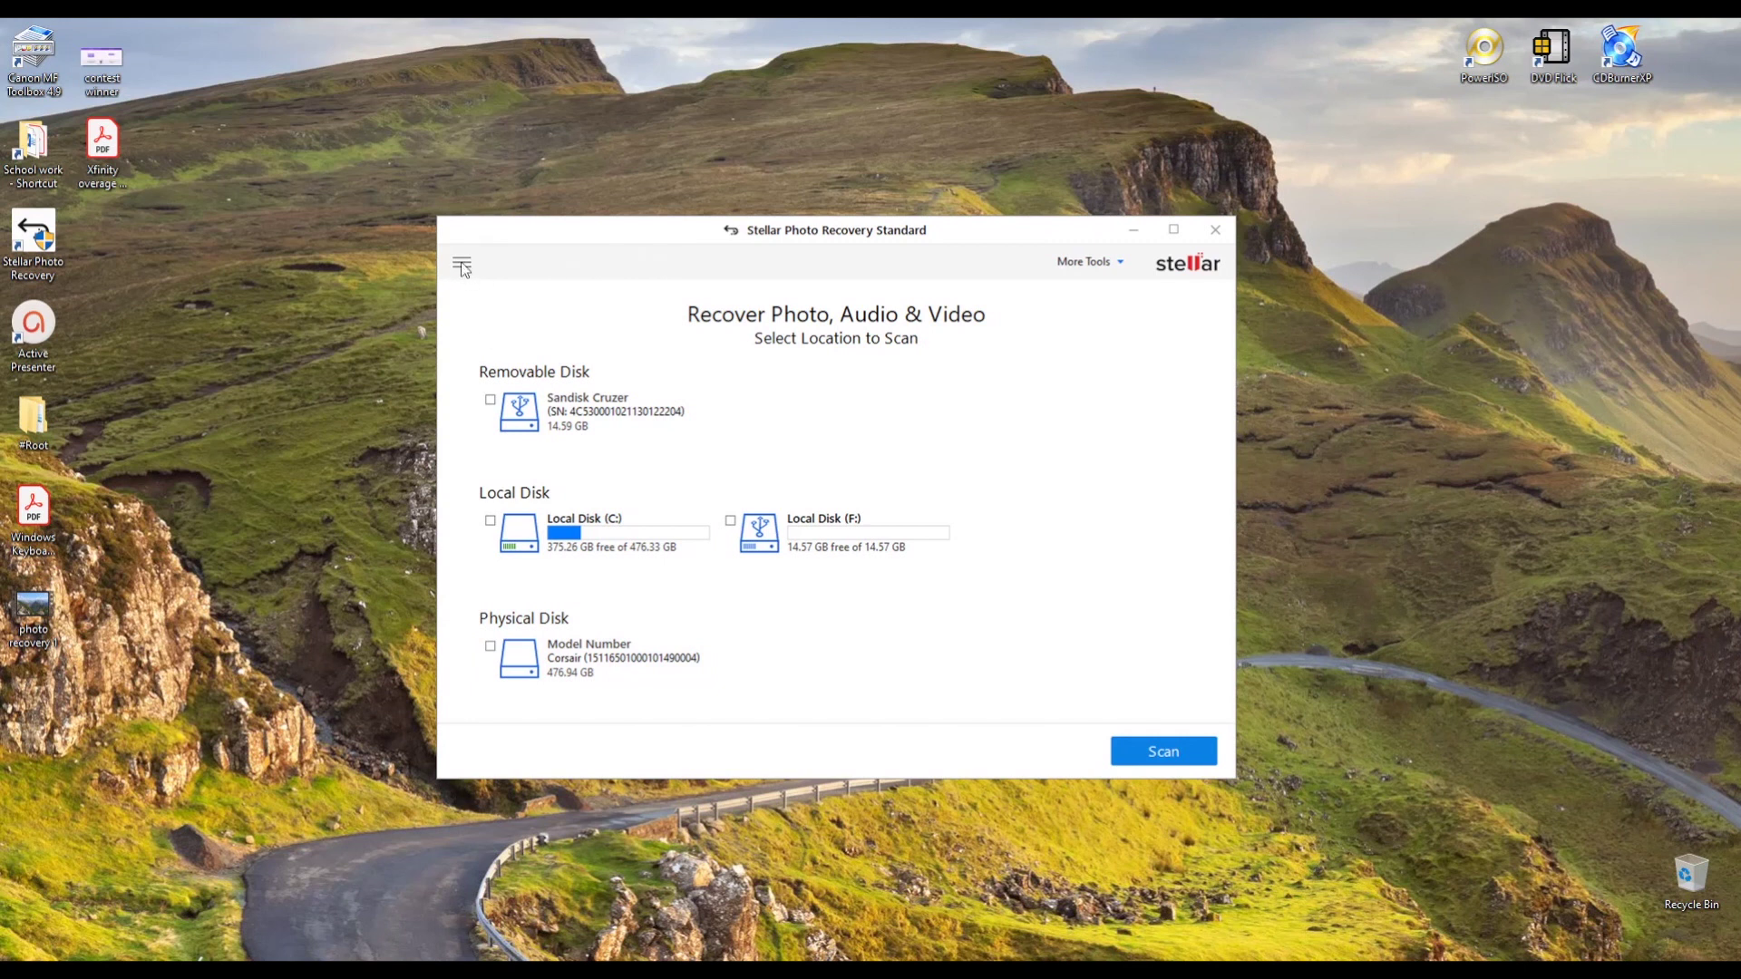
left_click(463, 265)
left_click(505, 263)
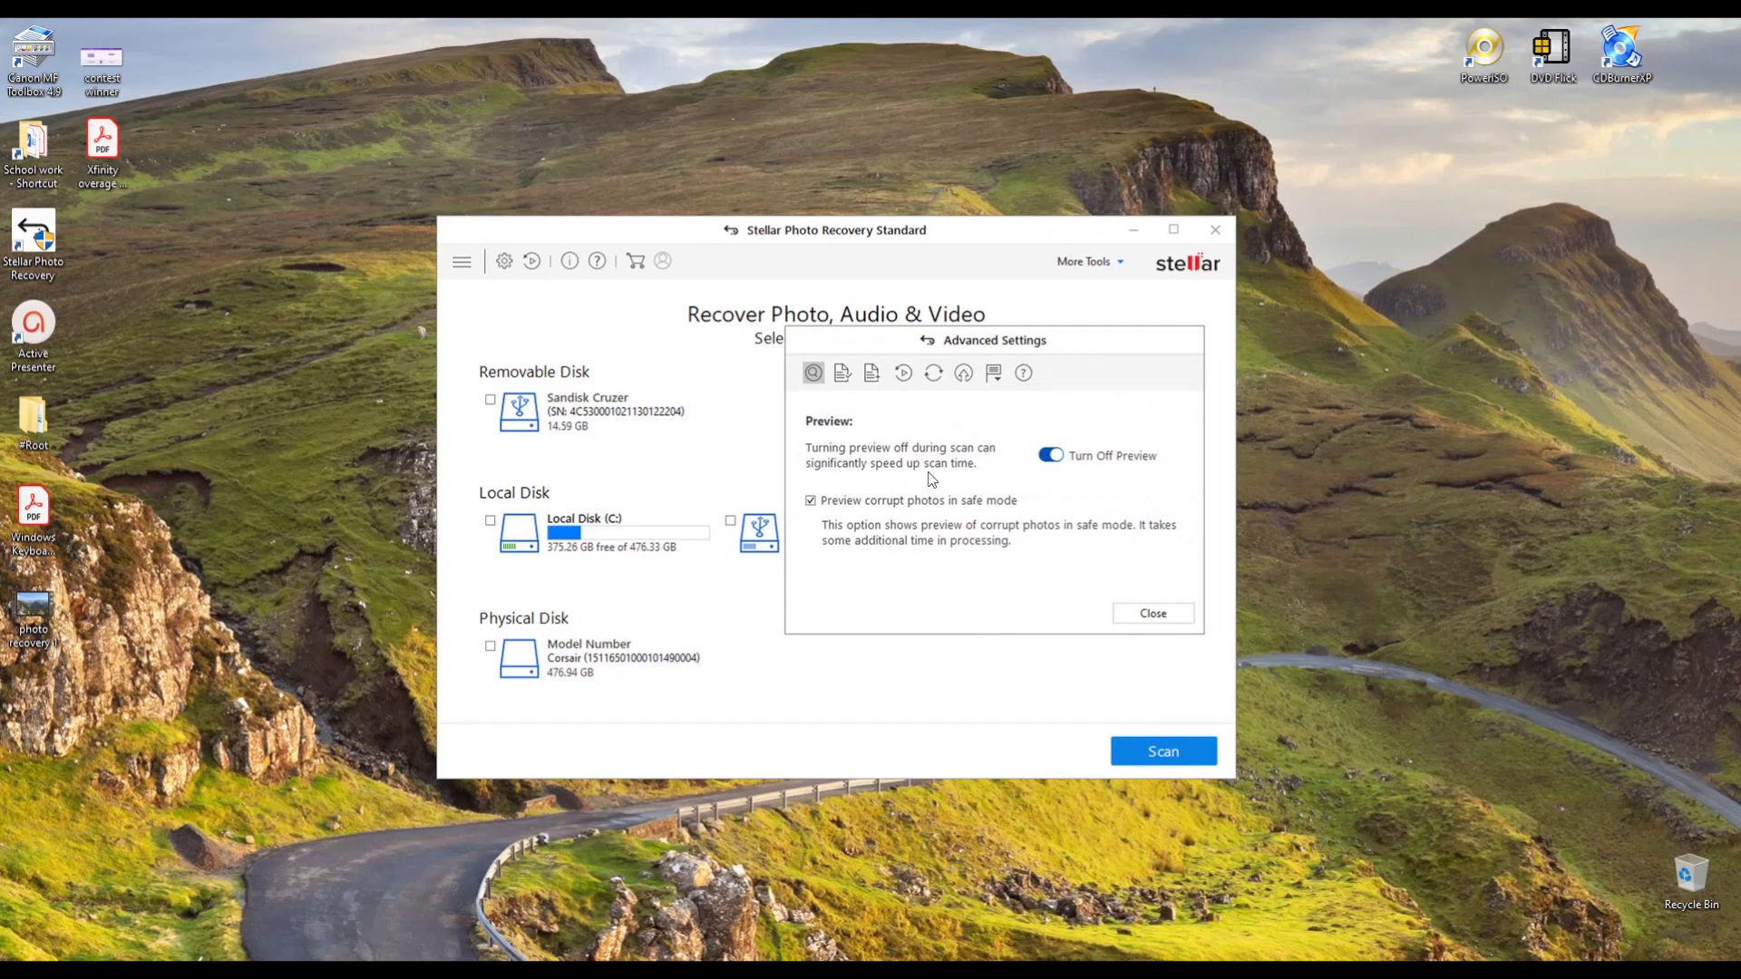
Toggle scan preview off and on, browse the photo format list, then show Add or Edit File Type
left_click(1049, 456)
left_click(1050, 456)
left_click(841, 374)
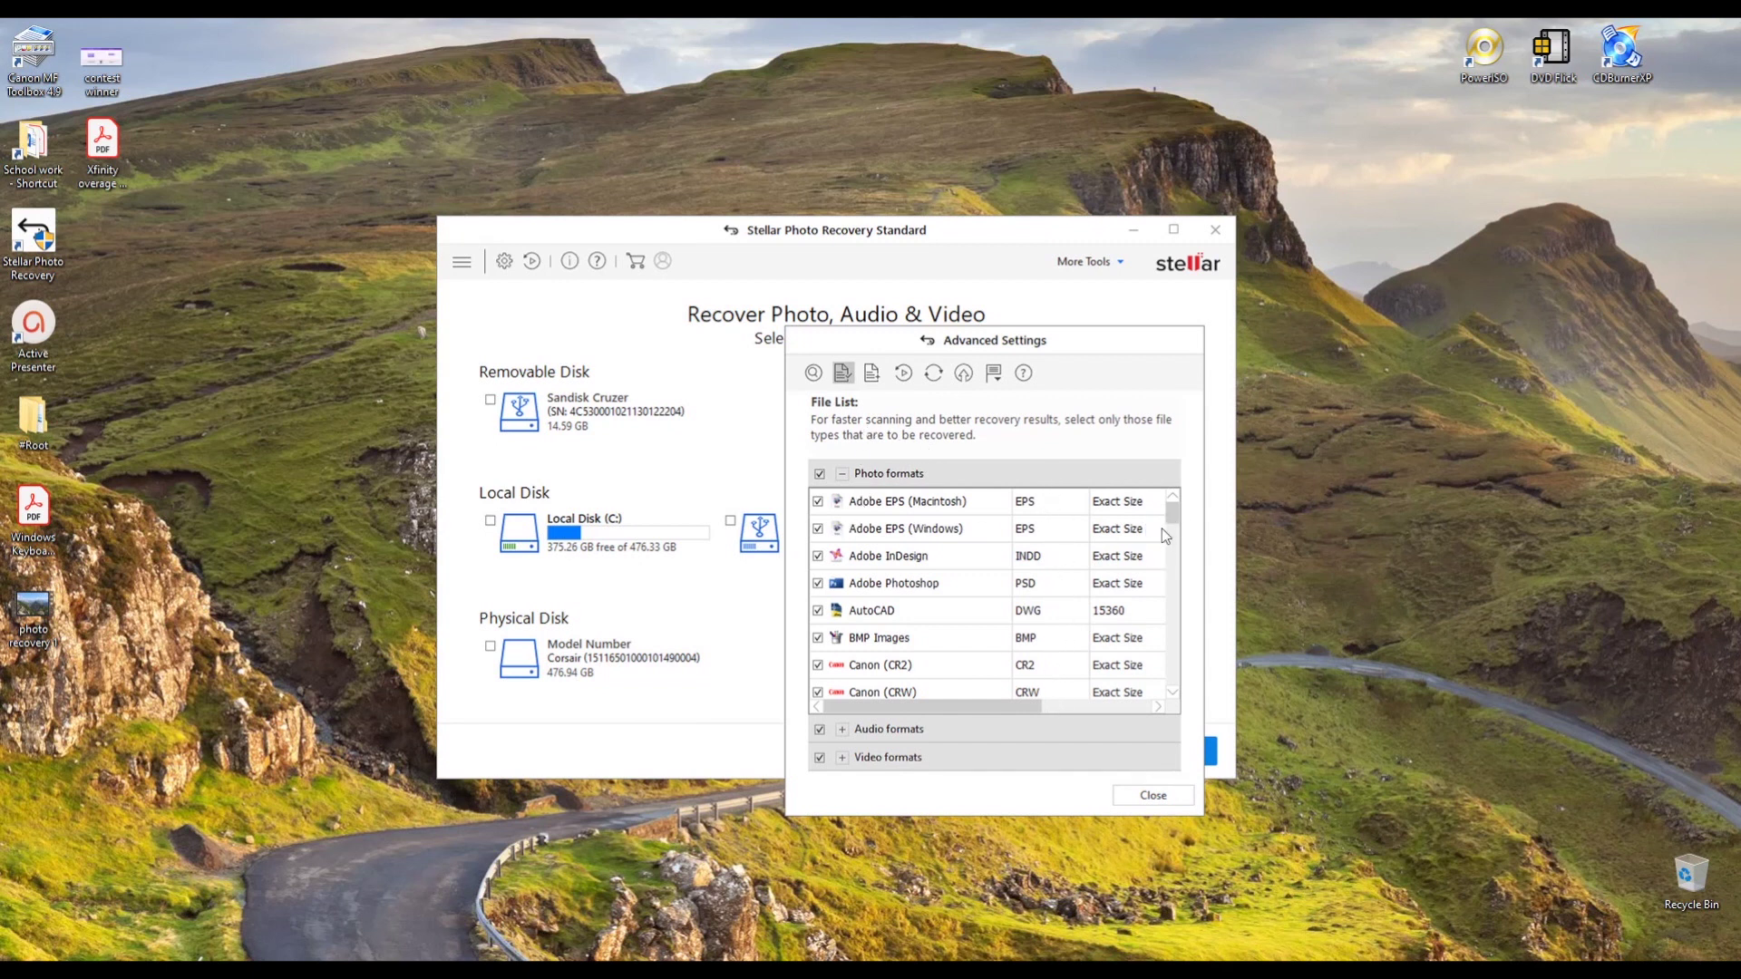
mouse_move(1173, 513)
left_mouse_down()
mouse_move(1182, 612)
mouse_move(1173, 504)
left_mouse_up()
left_click_drag(1178, 521, 1160, 689)
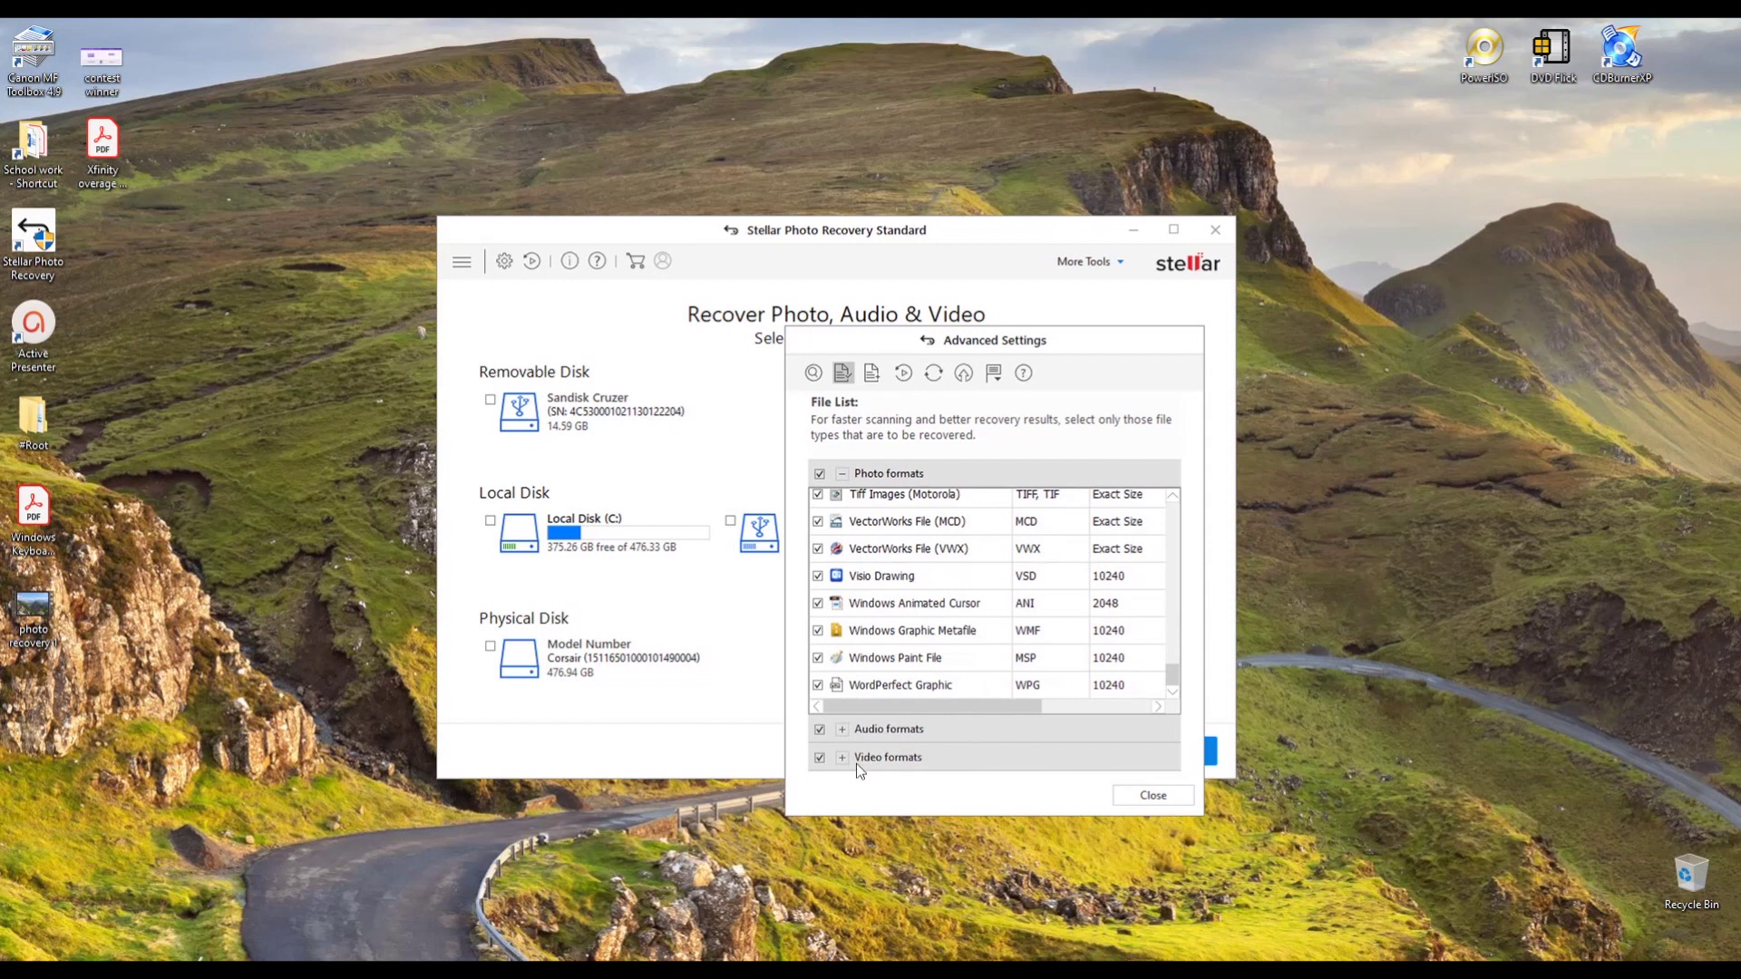
left_click(871, 374)
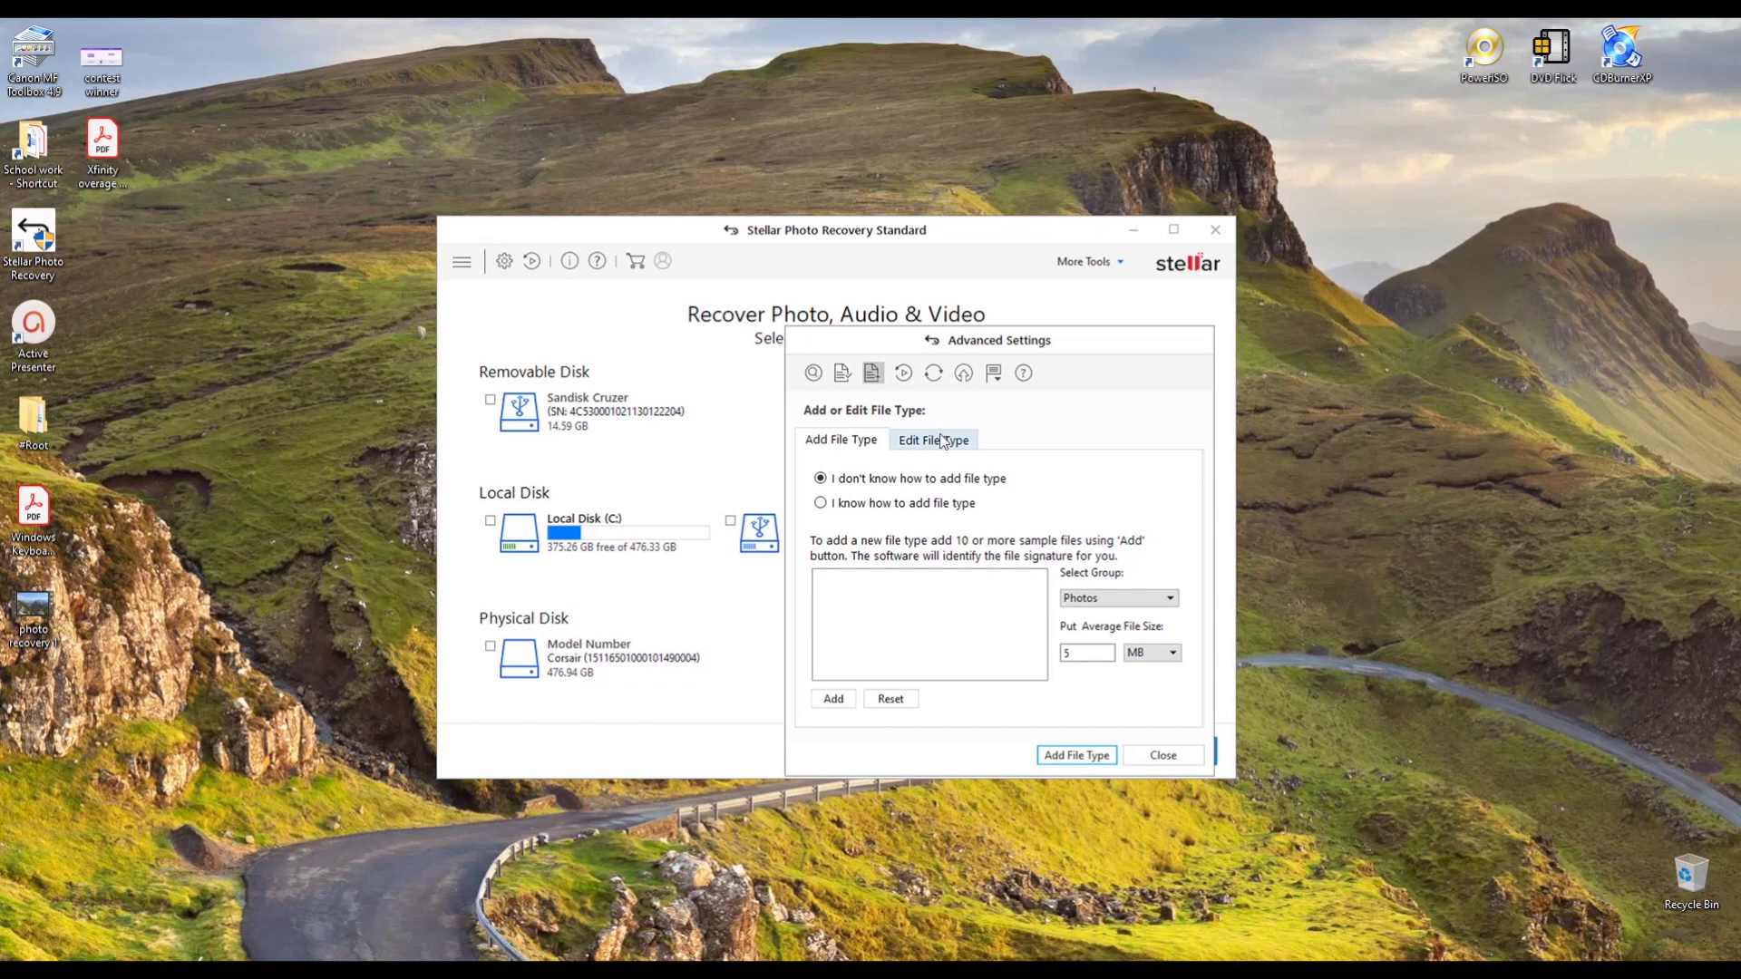
Keep Photos as the file type group, then view the empty Resume Recovery page
left_click(1121, 599)
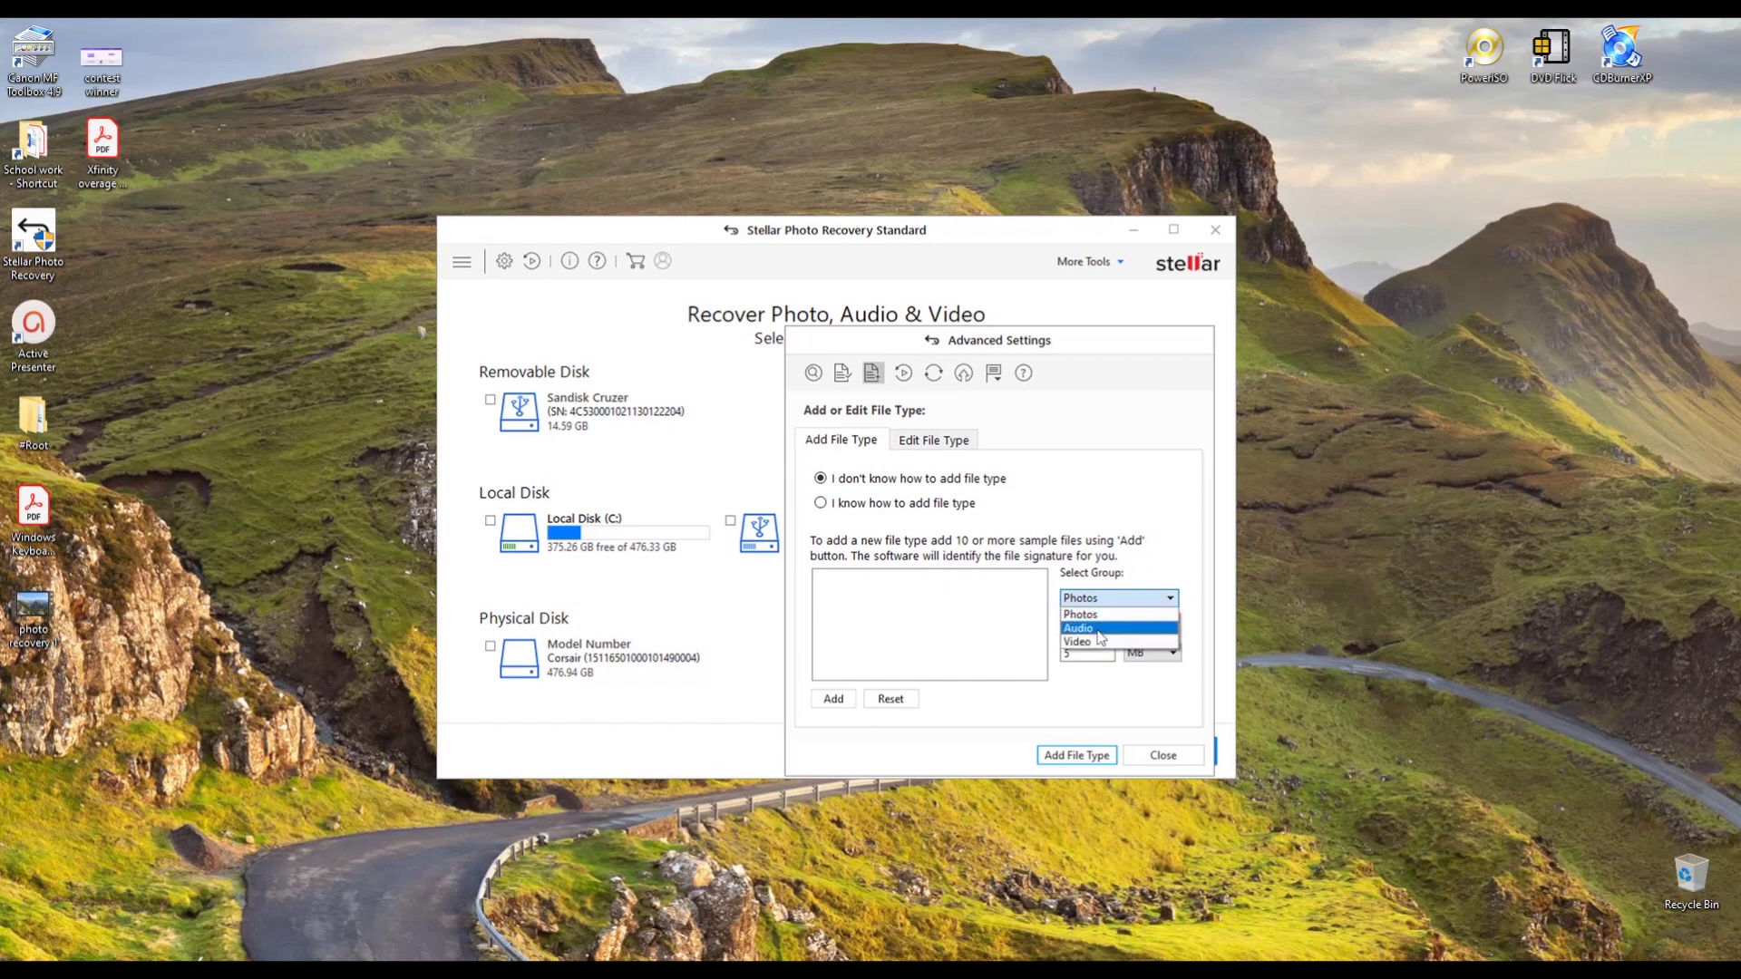
left_click(1112, 560)
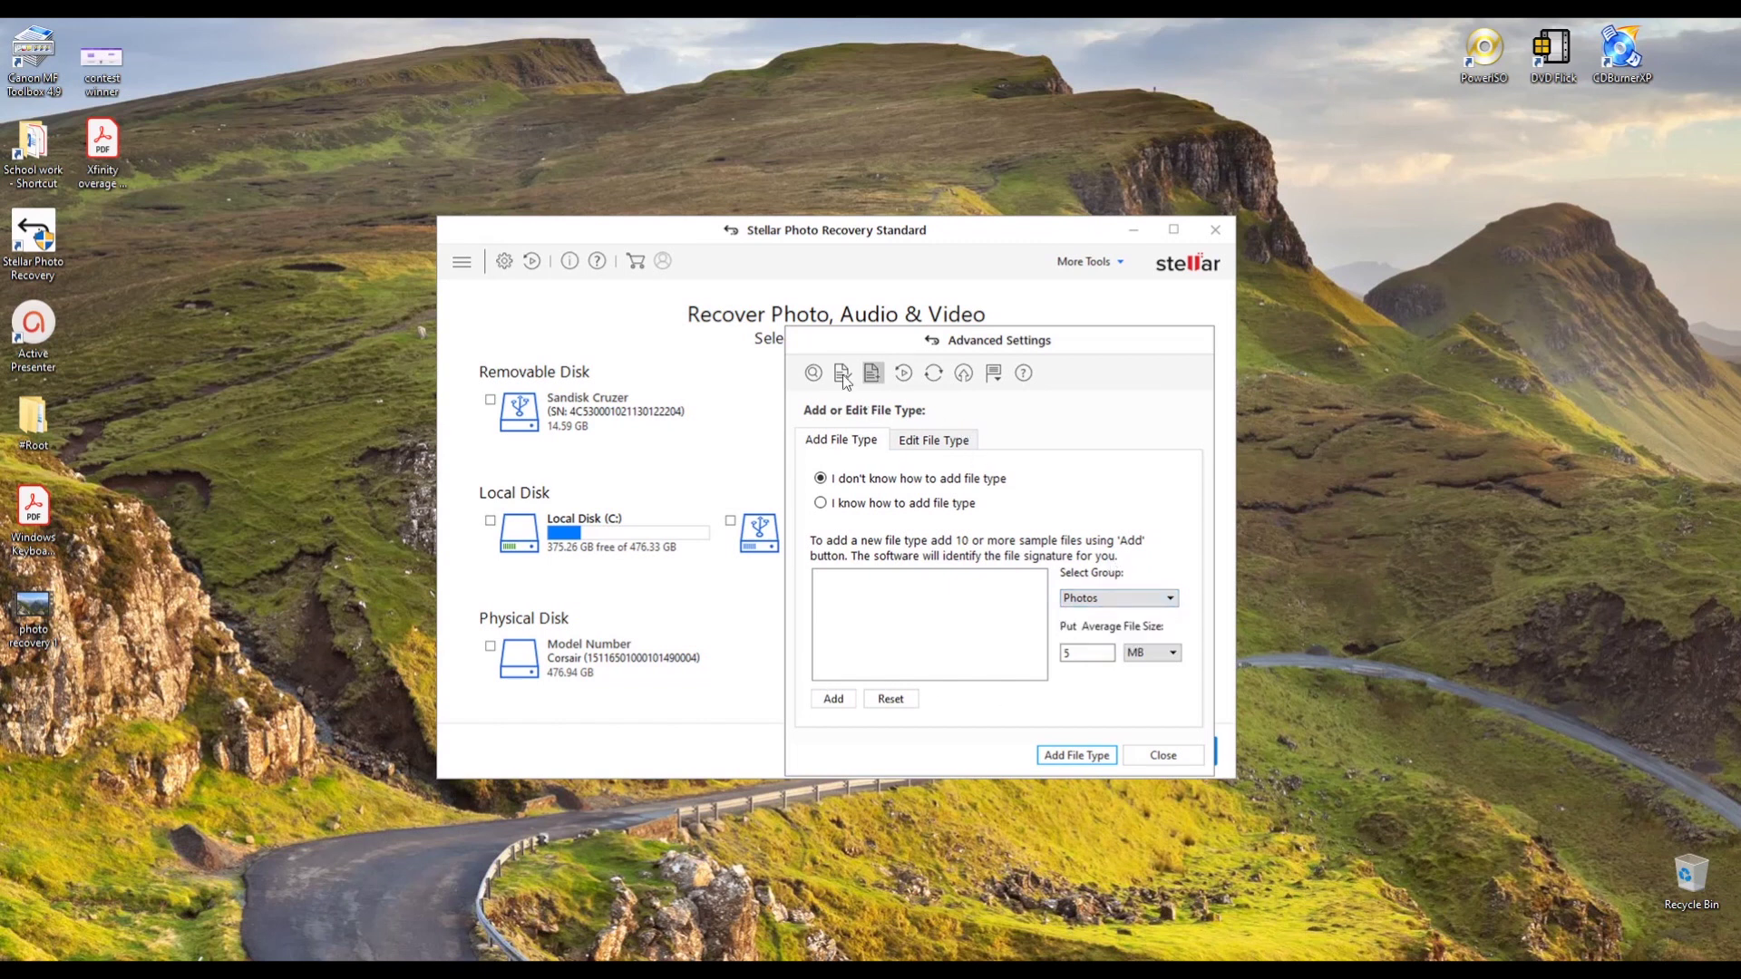
left_click(903, 373)
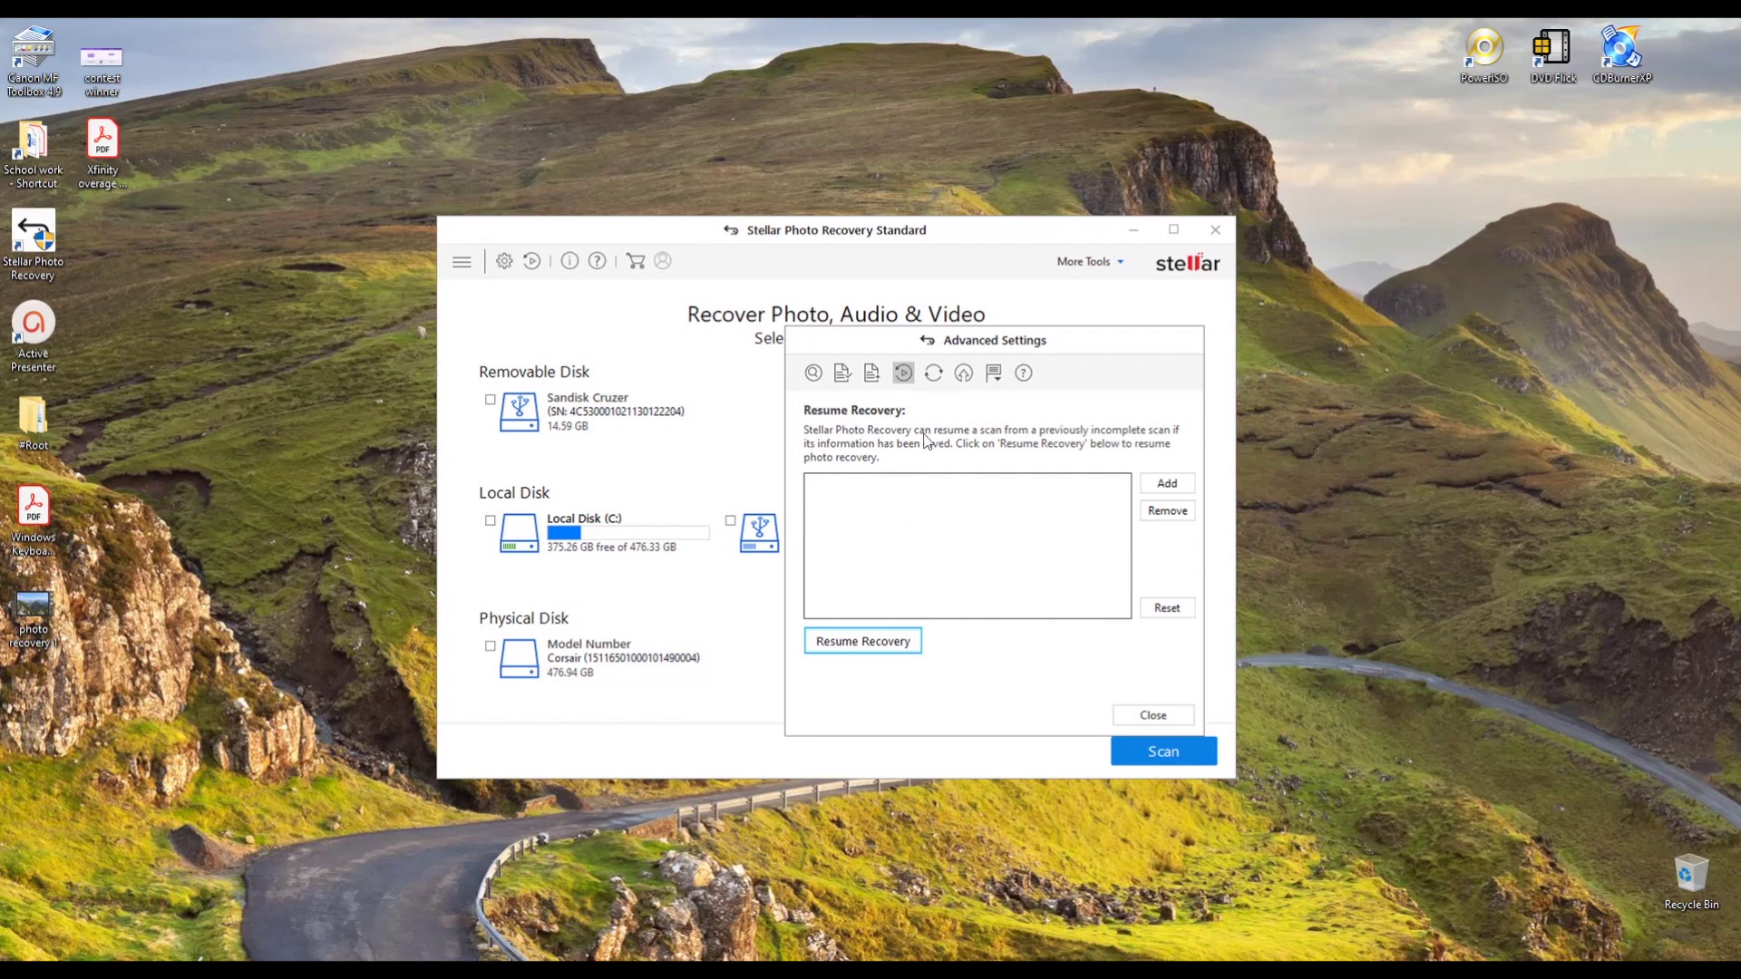
Browse the Software Updates, Software Upgrade and Language pages of Advanced Settings
left_click(935, 373)
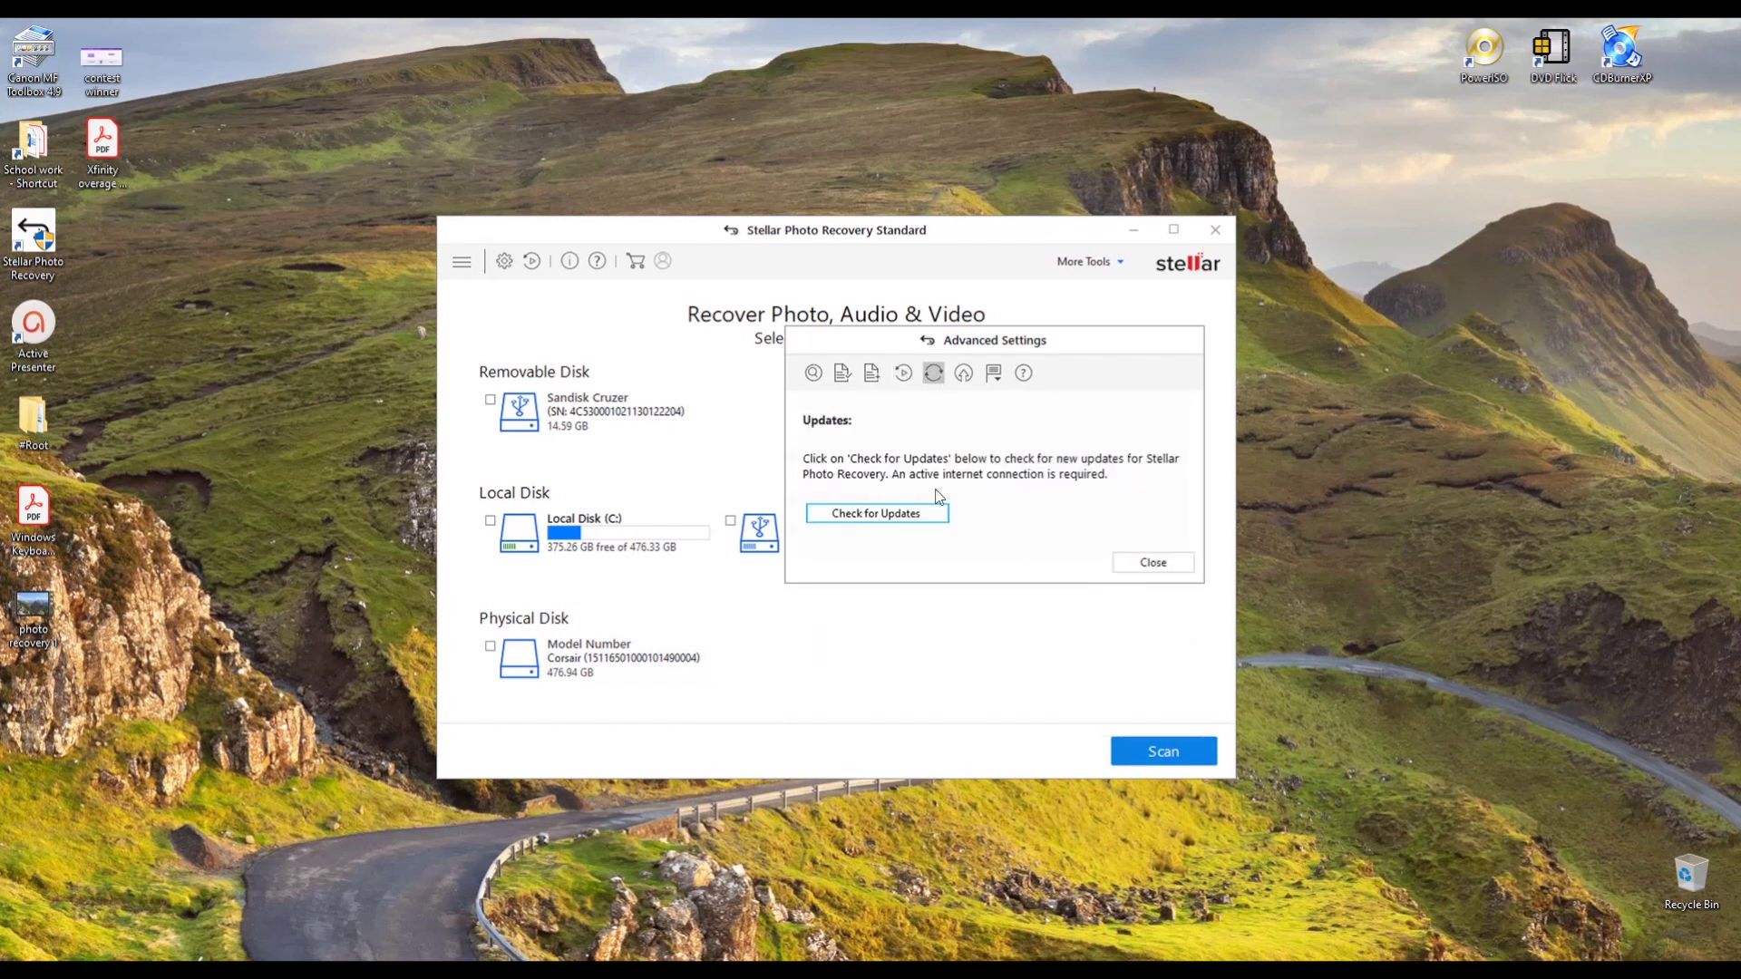
left_click(964, 372)
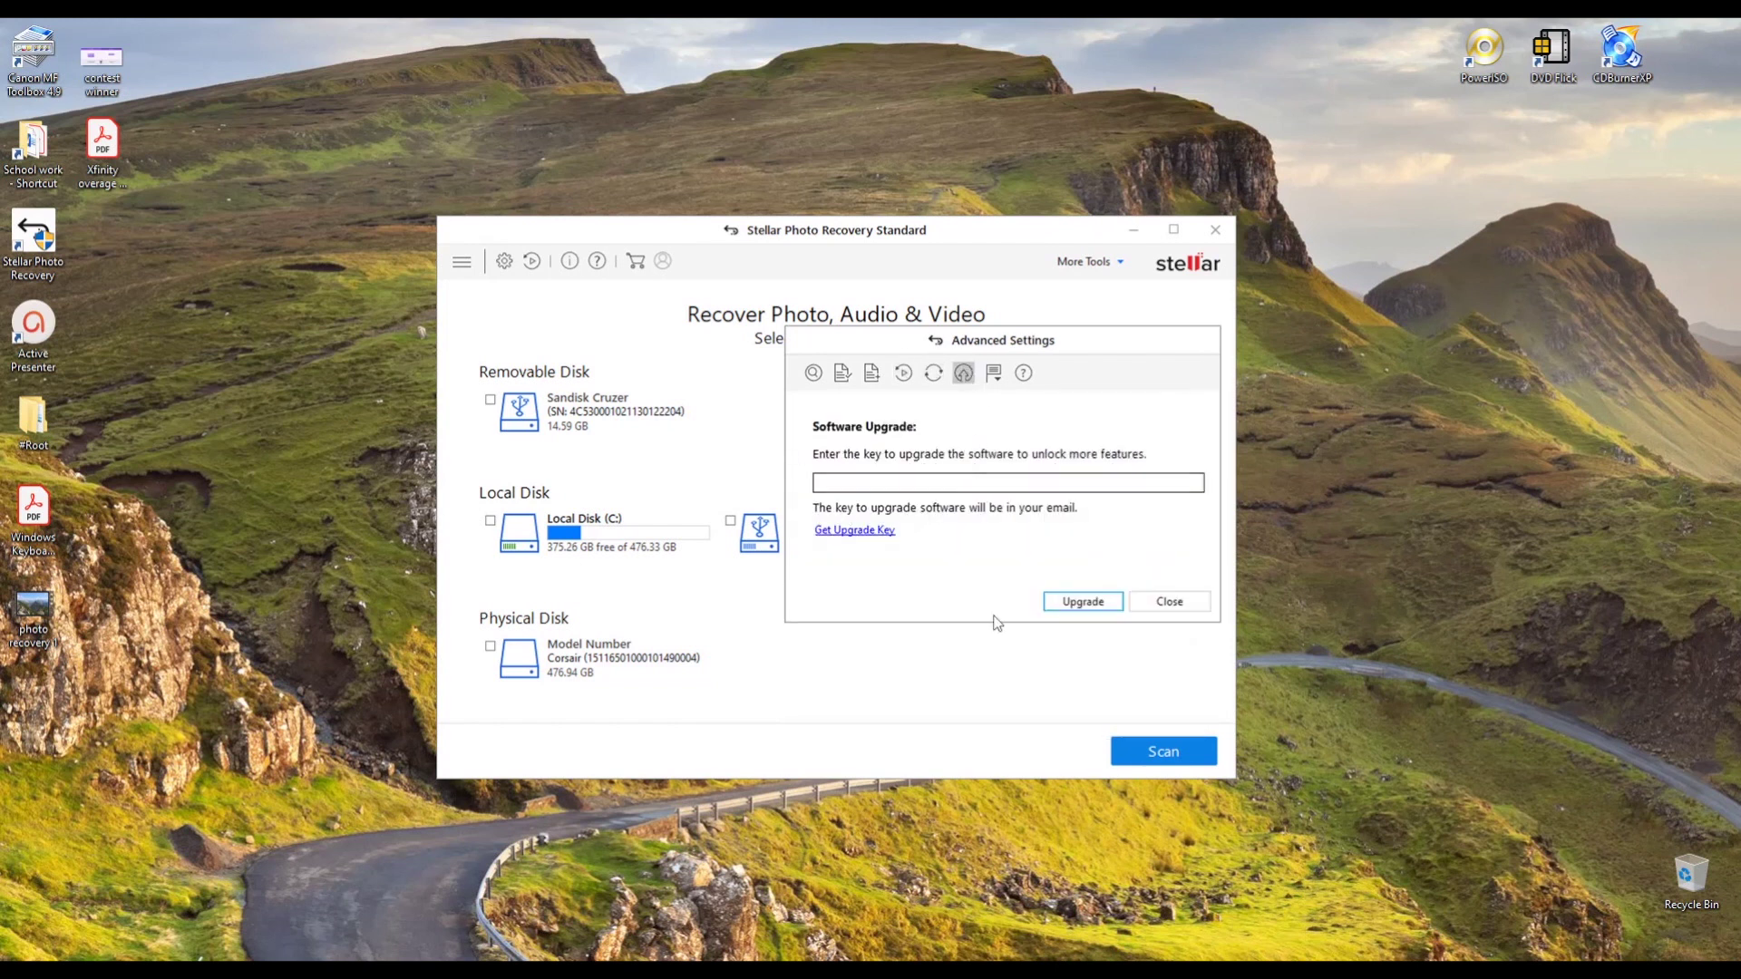
left_click(963, 485)
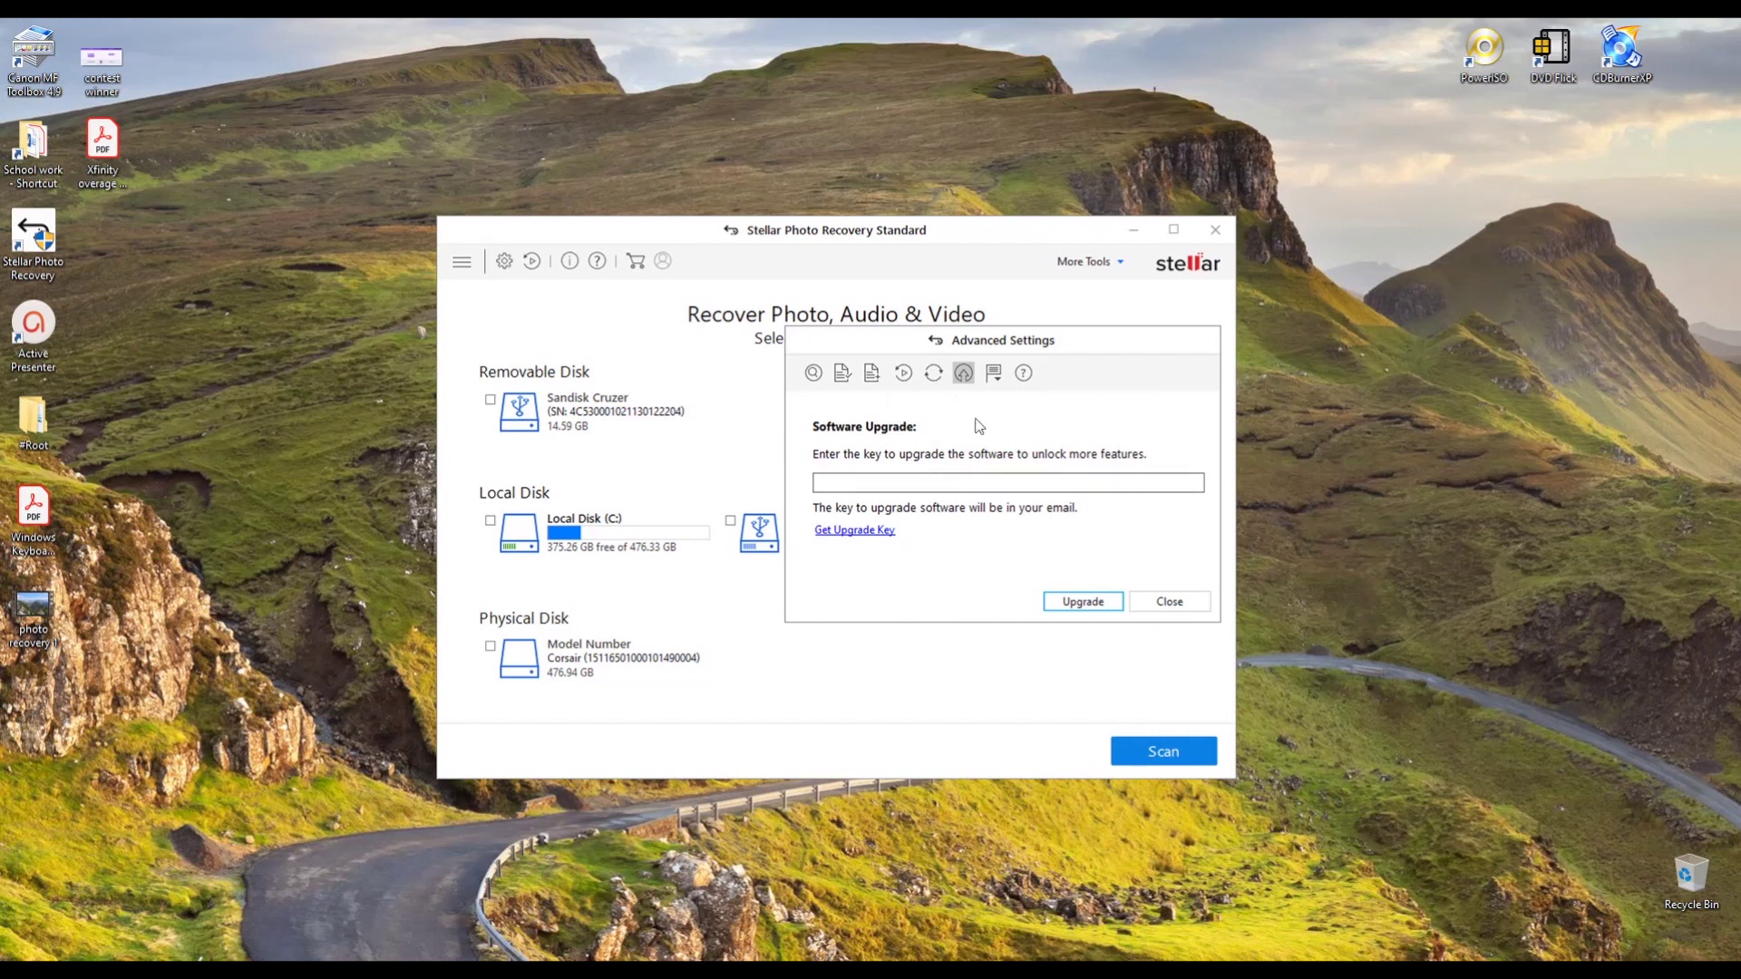
left_click(993, 372)
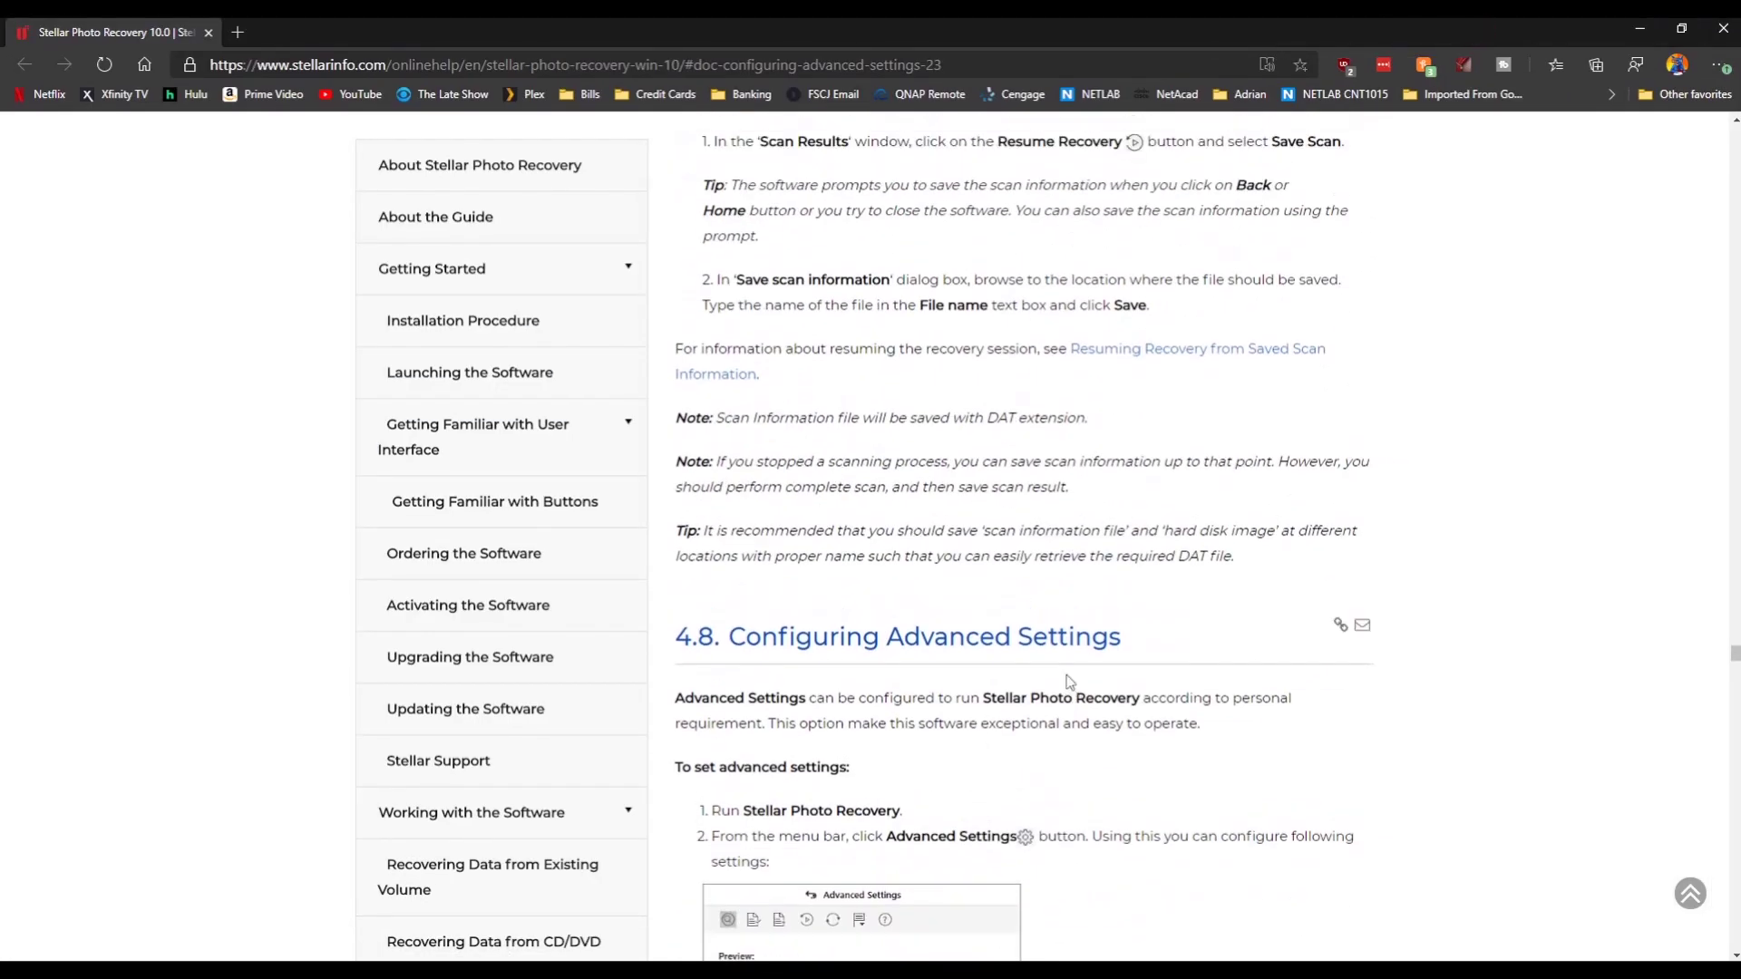
Read the help's Edit File Type section, then close Stellar's Advanced Settings
scroll(970, 633, "down", 5)
scroll(970, 633, "down", 20)
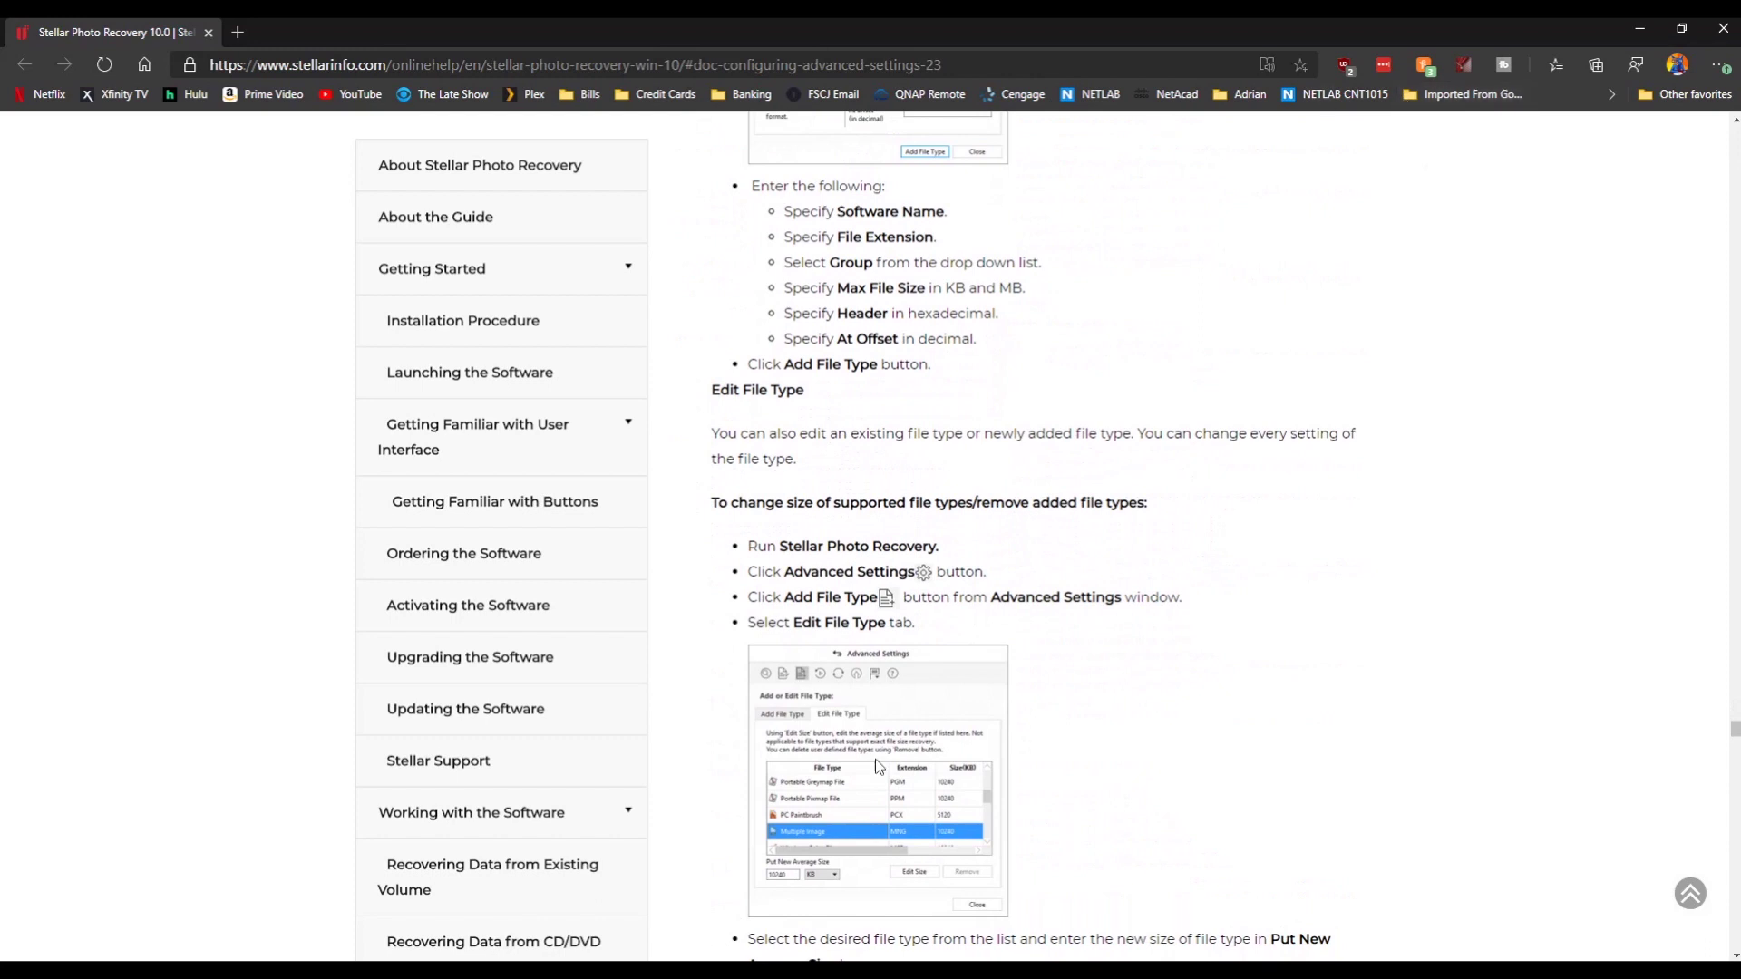
key("alt+Tab")
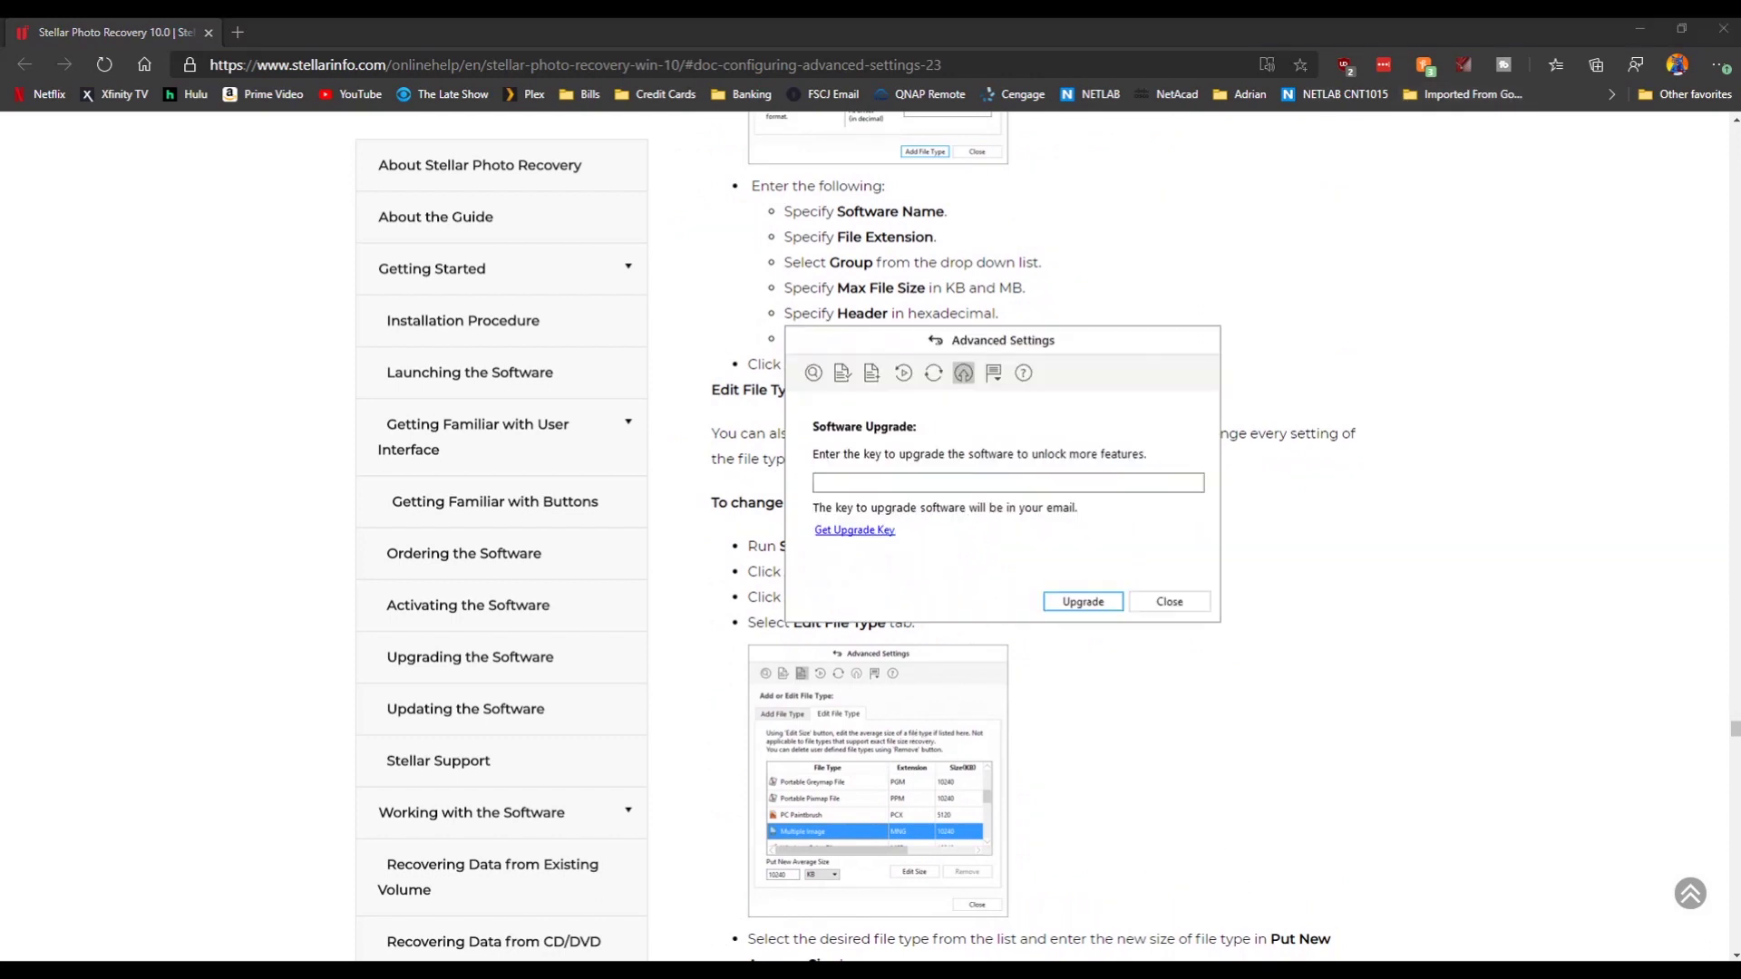
left_click(1166, 603)
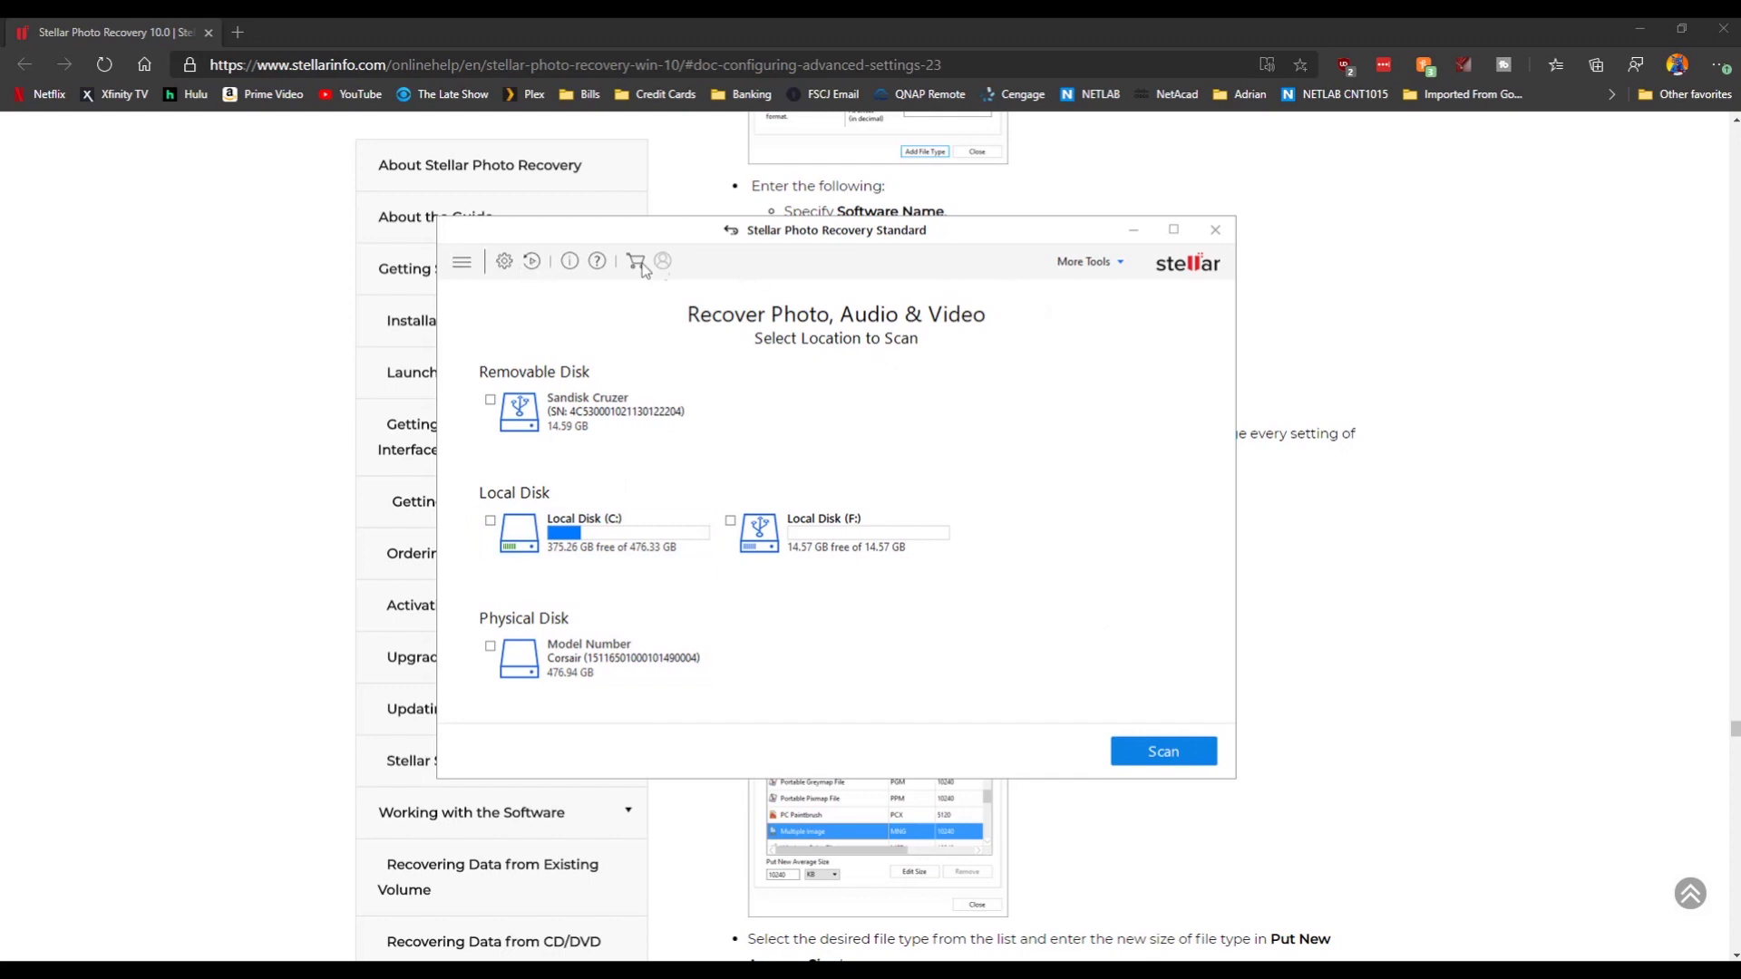
Check the scan history options and About dialog, then minimize both browser windows
left_click(532, 263)
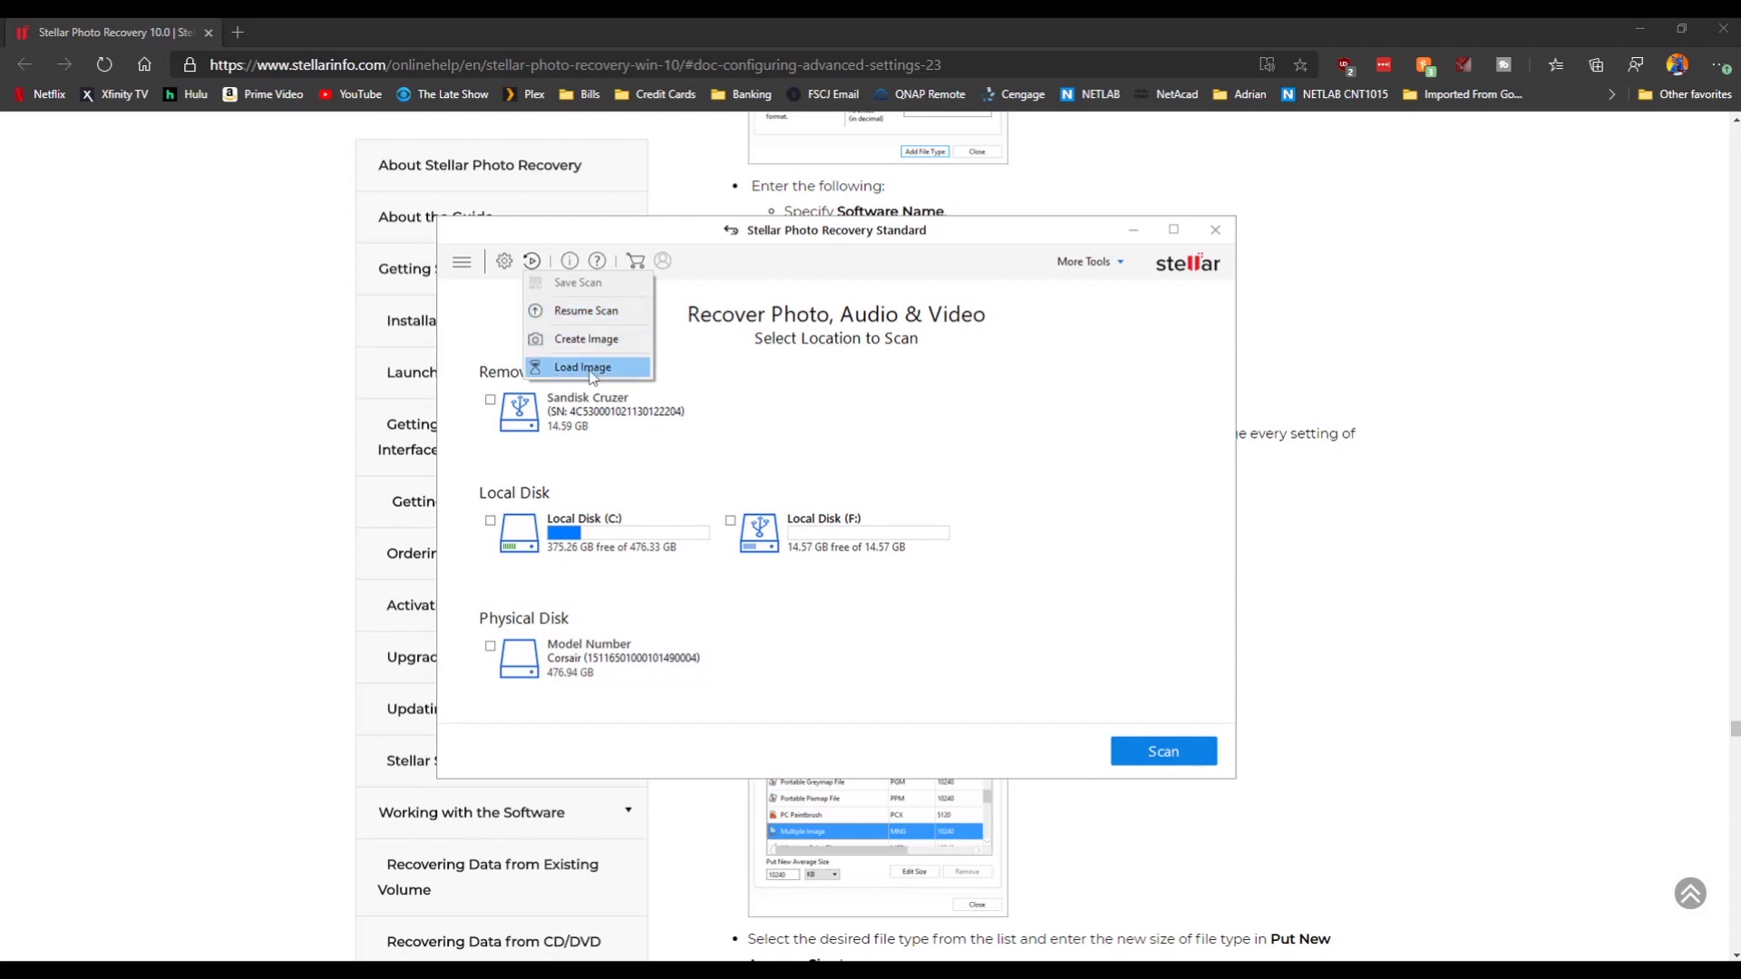
left_click(570, 263)
left_click(571, 263)
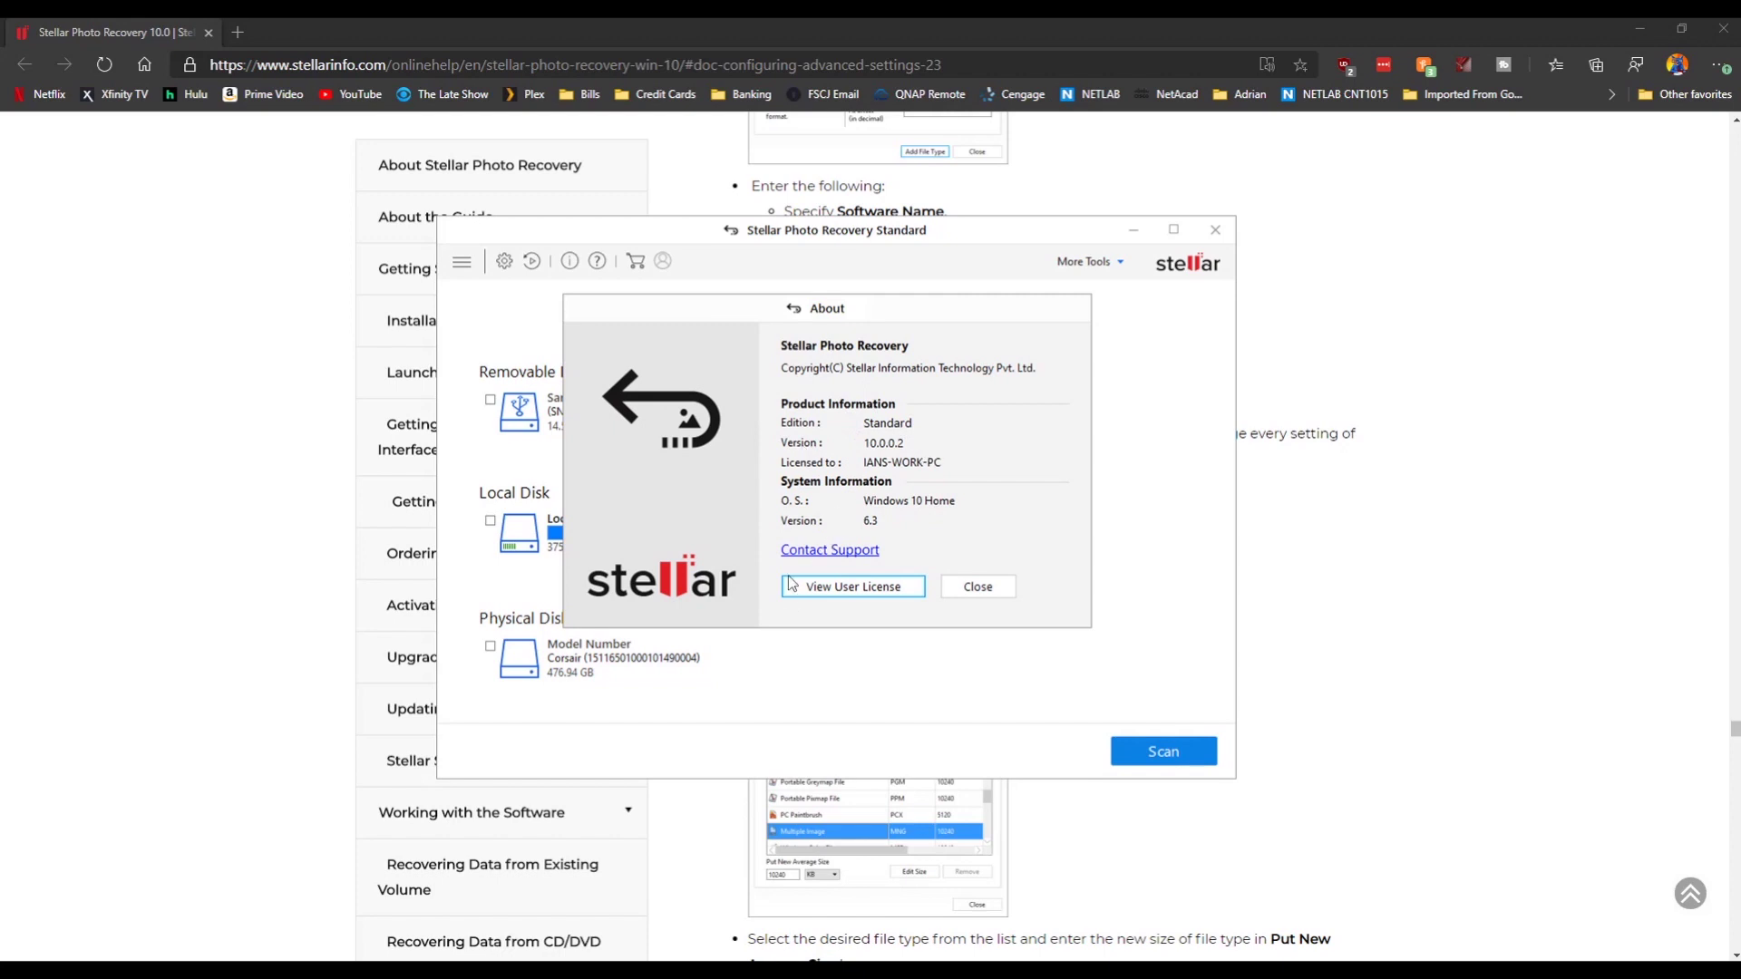
left_click(996, 594)
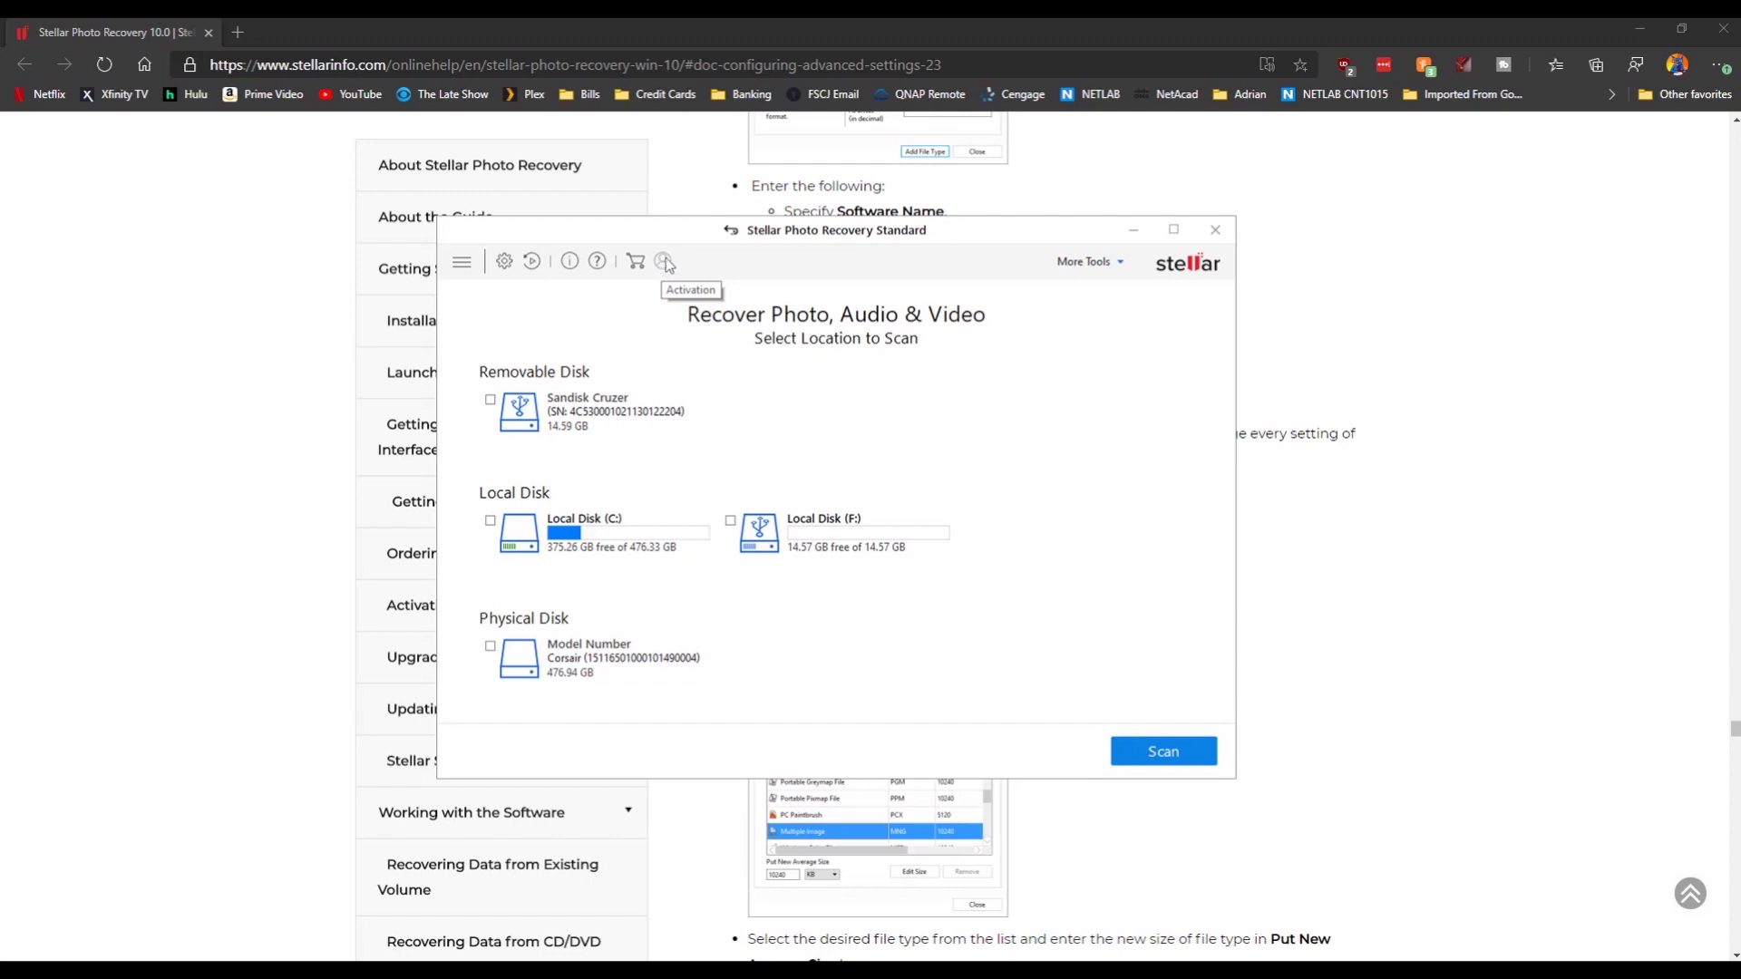
left_click(1639, 29)
left_click(1639, 29)
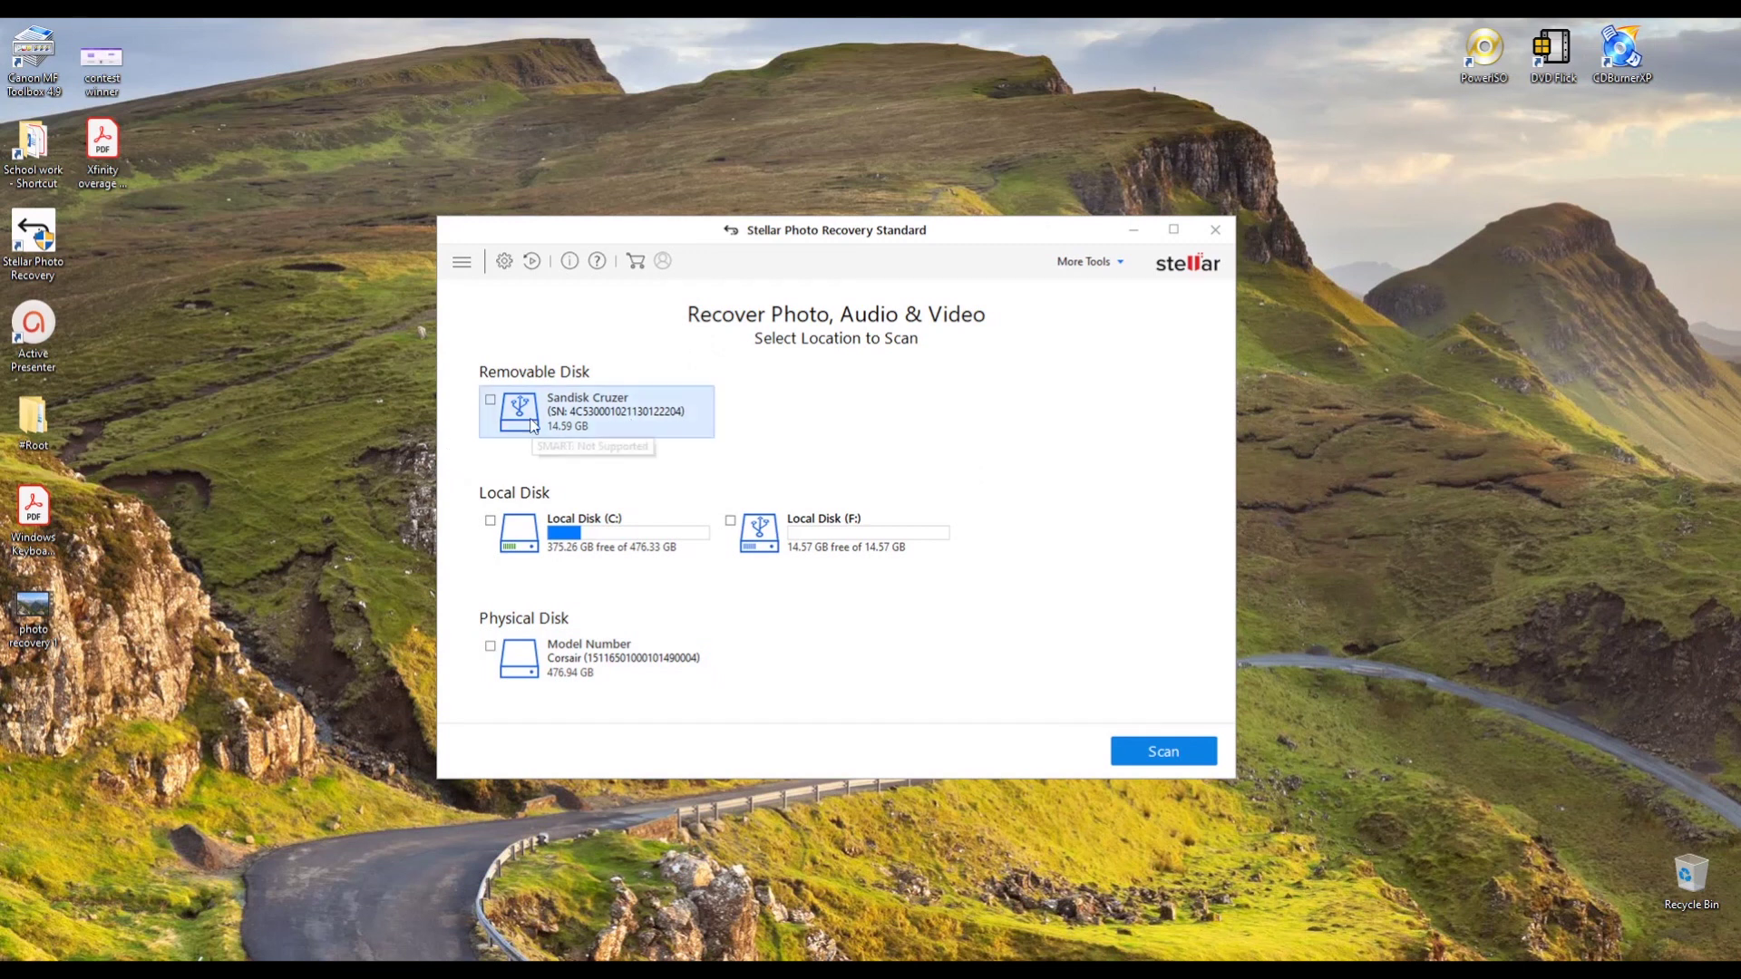
Scan the Sandisk Cruzer drive and centre the scanning window on screen
left_click(490, 399)
left_click(1170, 753)
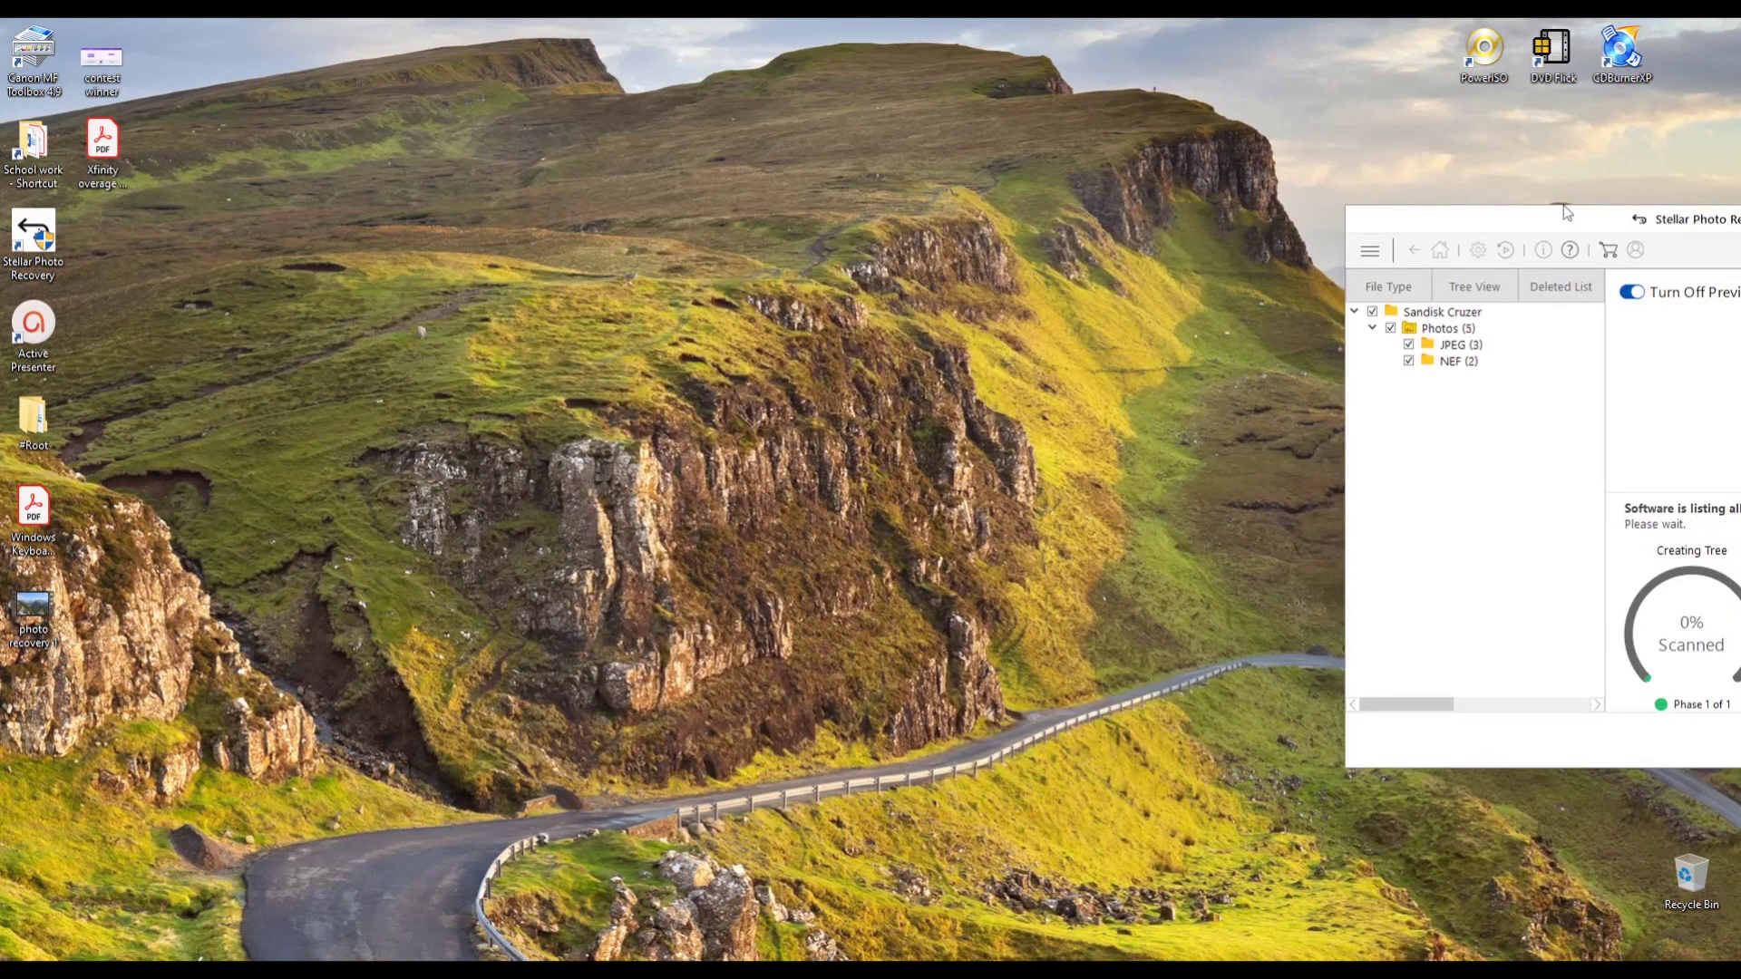
left_click_drag(1566, 212, 676, 219)
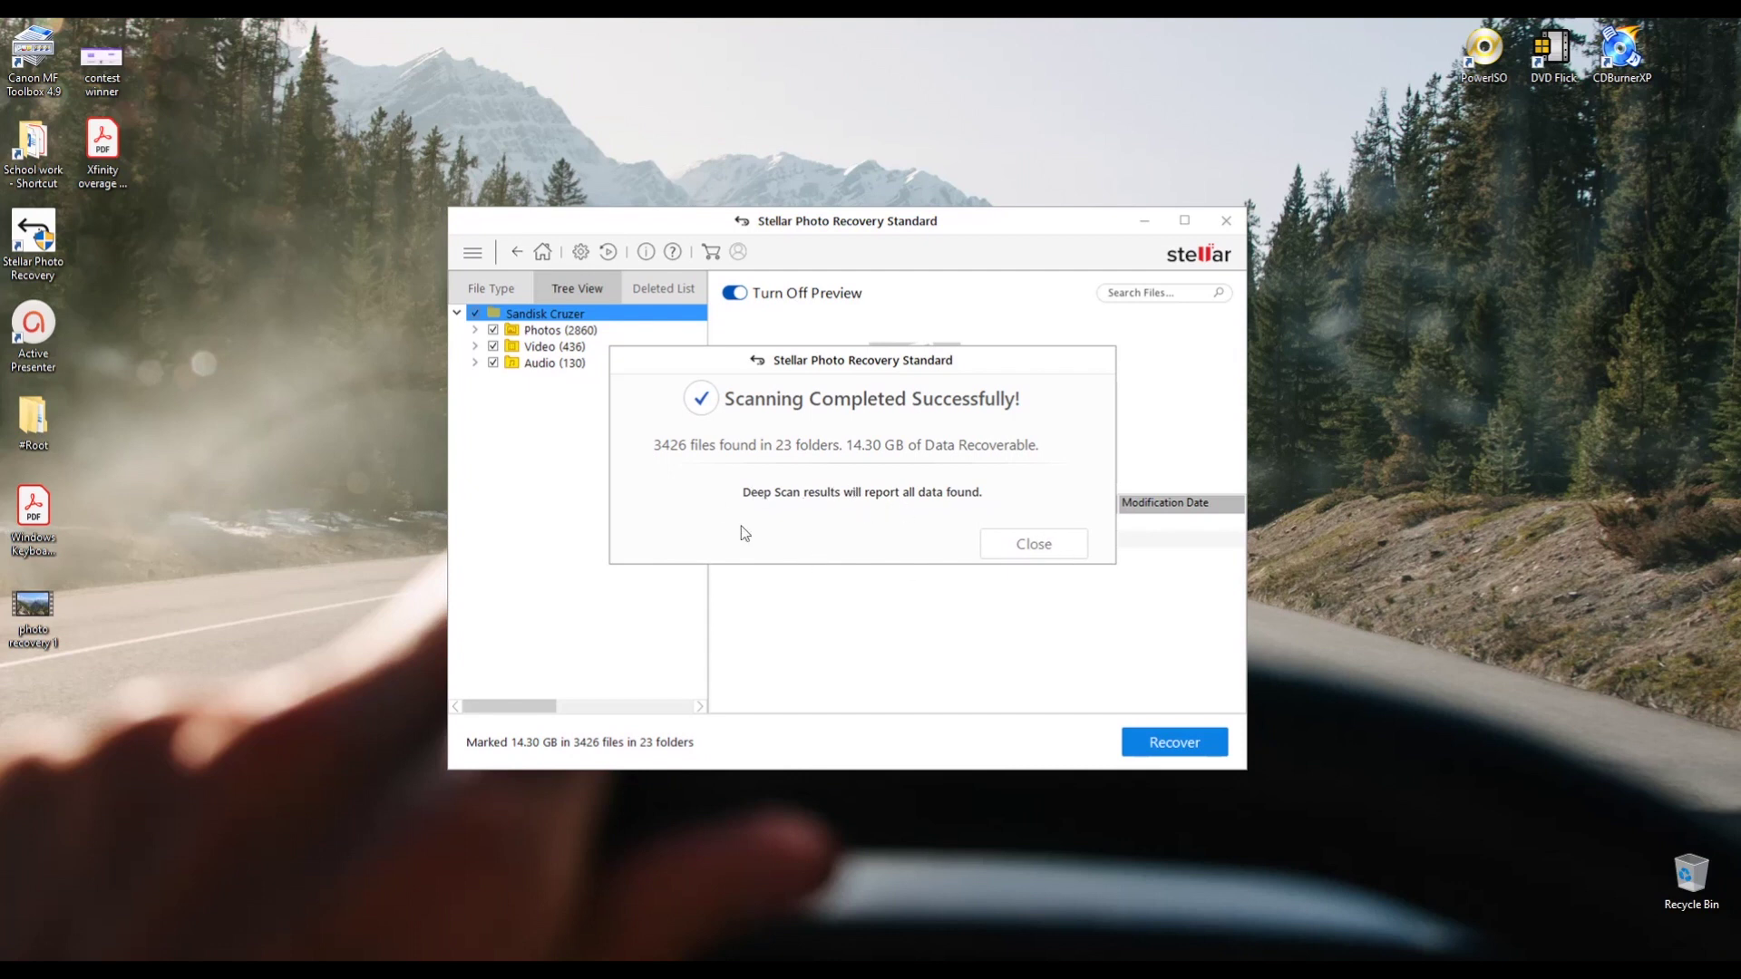
Dismiss the scan summary, expand Photos, Video and Audio by format, and list JPEG files
left_click(1068, 546)
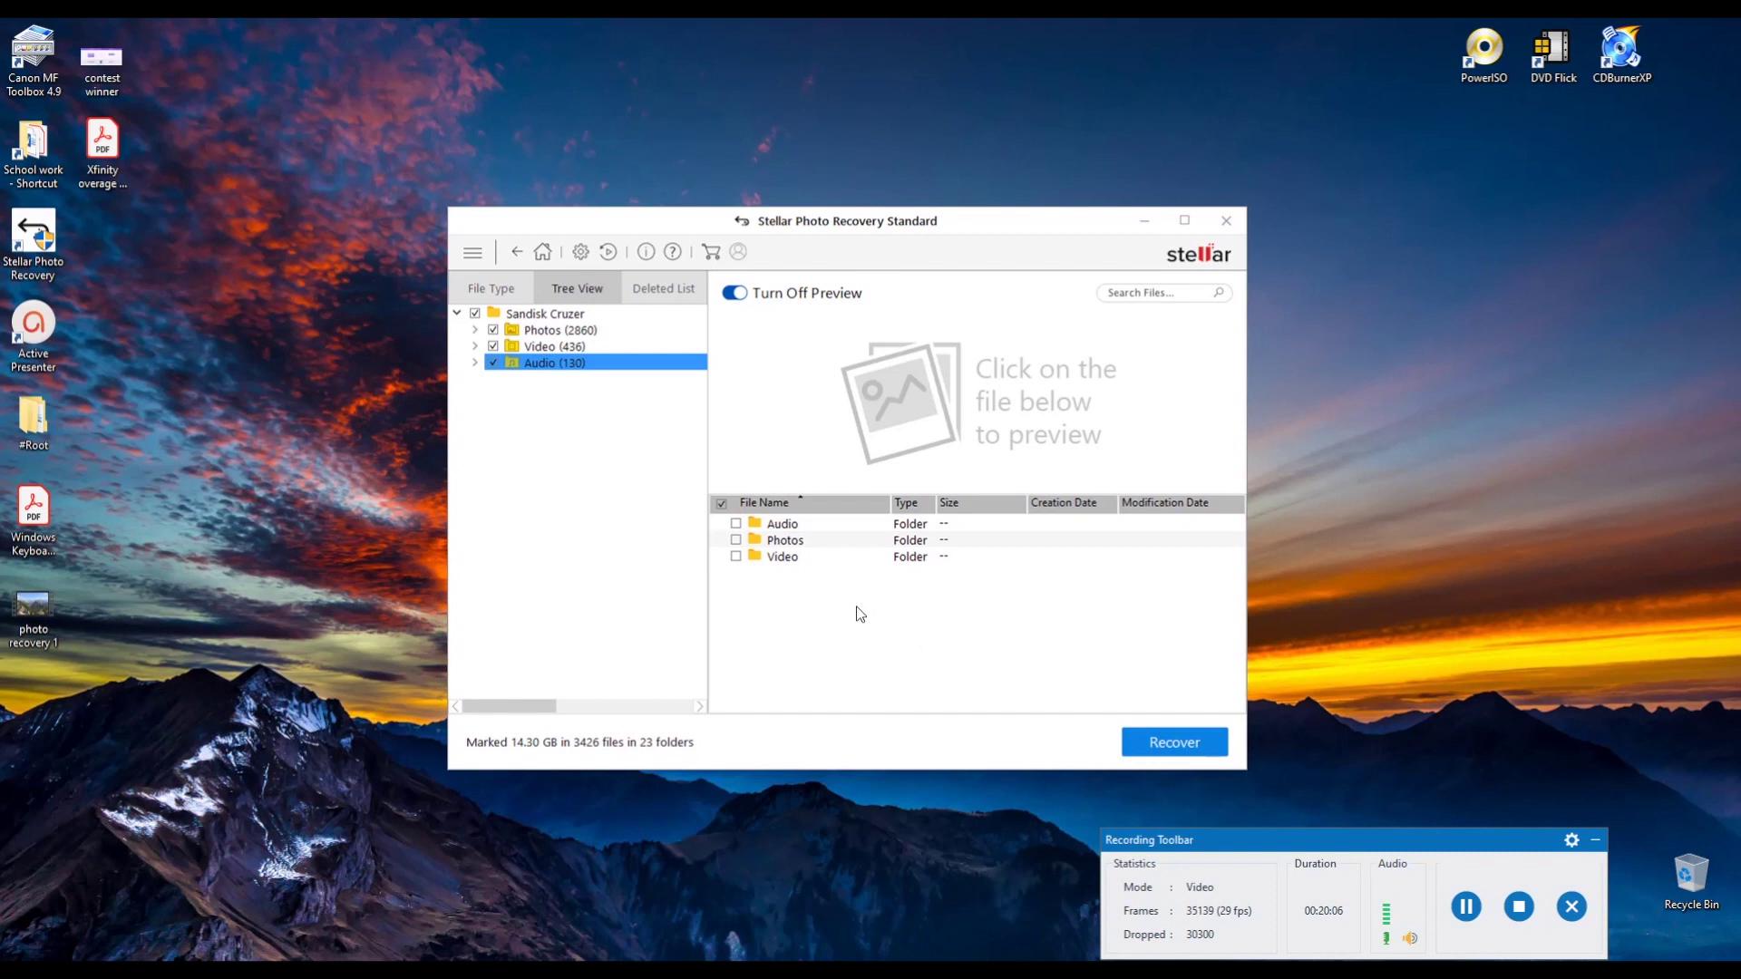
left_click(474, 331)
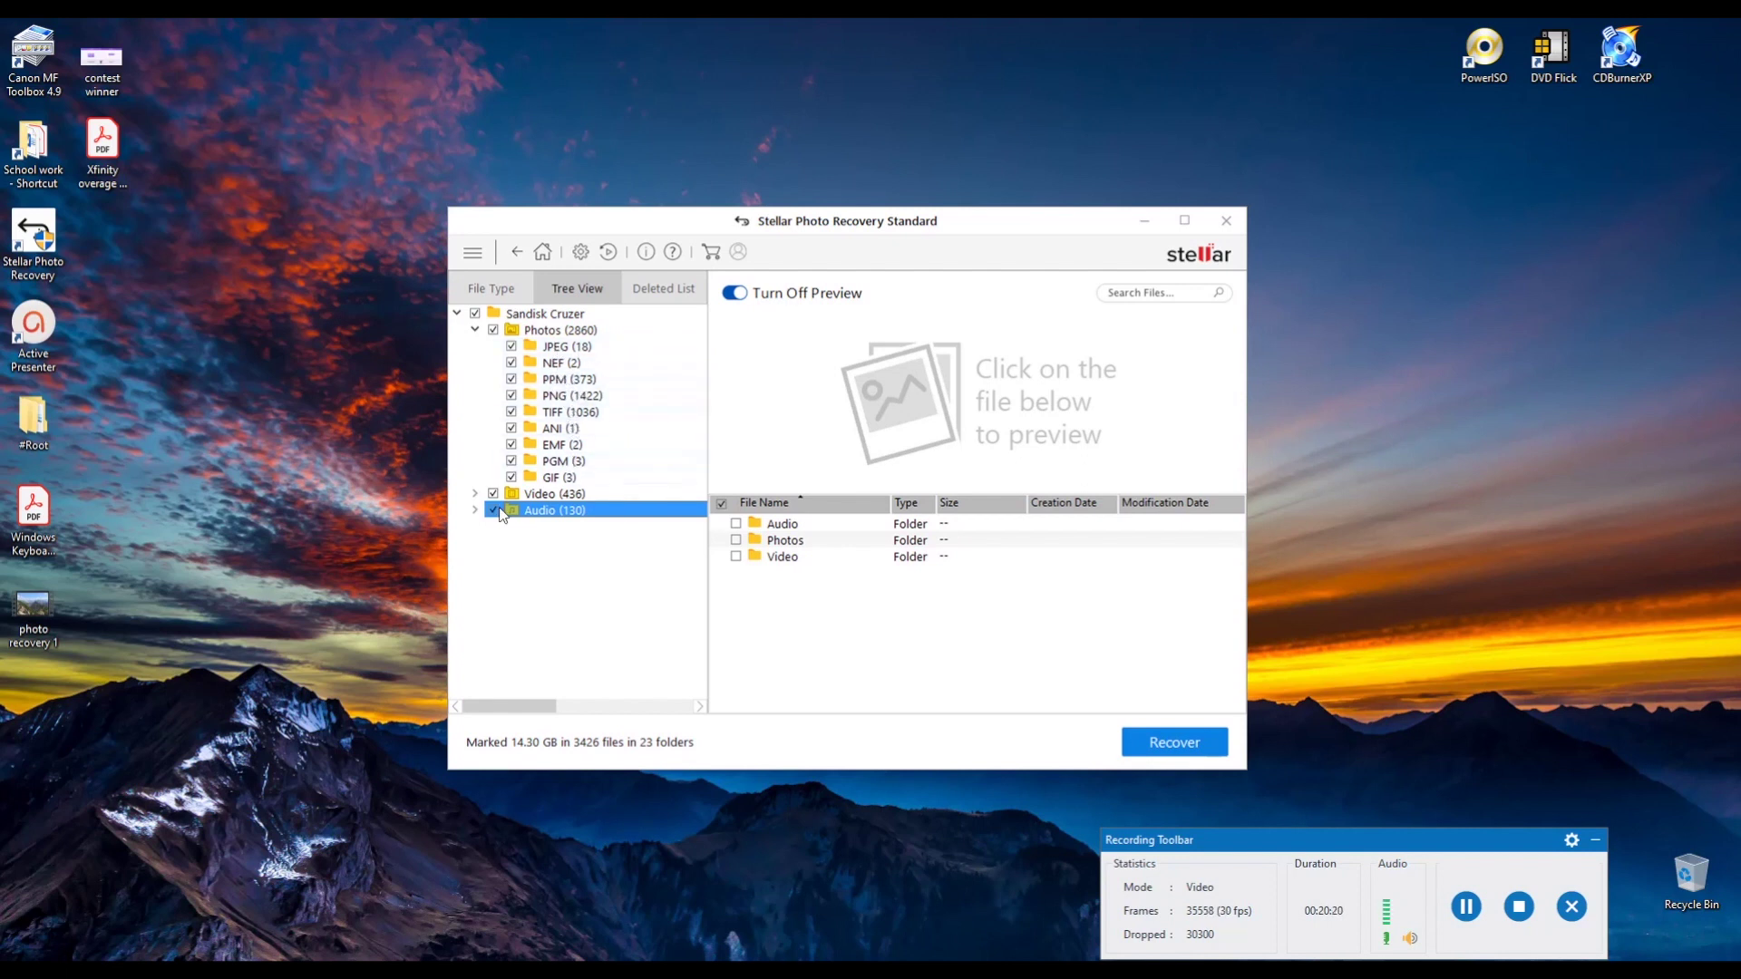
left_click(475, 494)
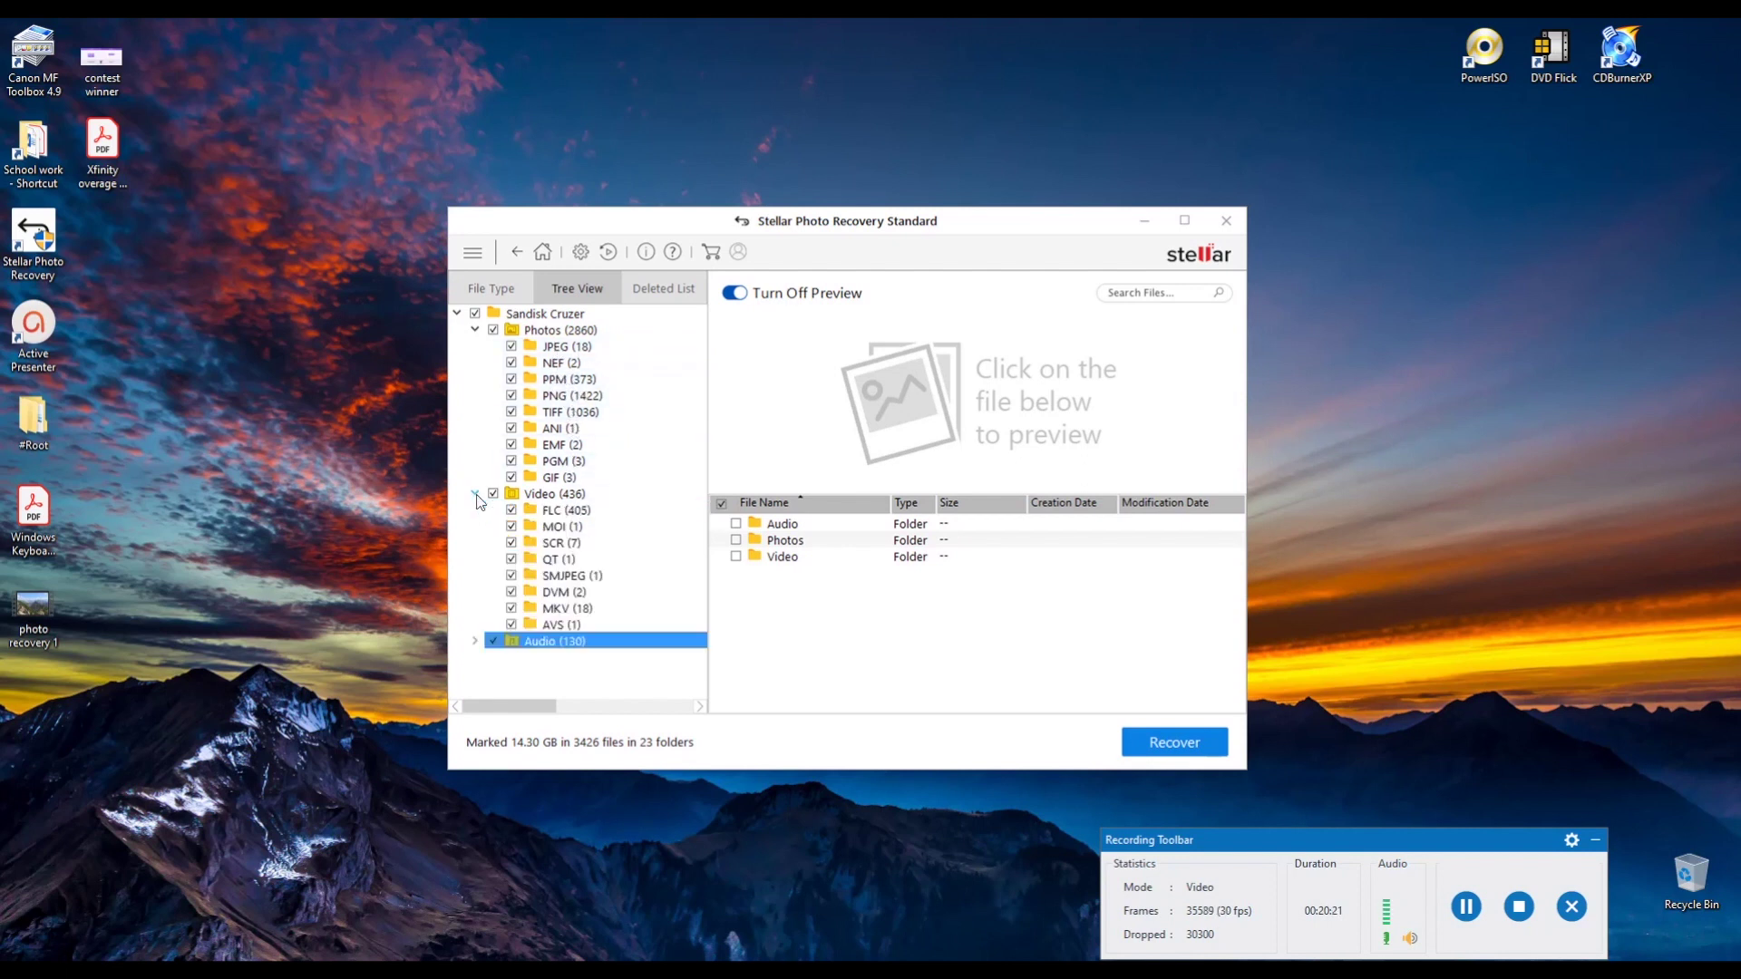
left_click(474, 641)
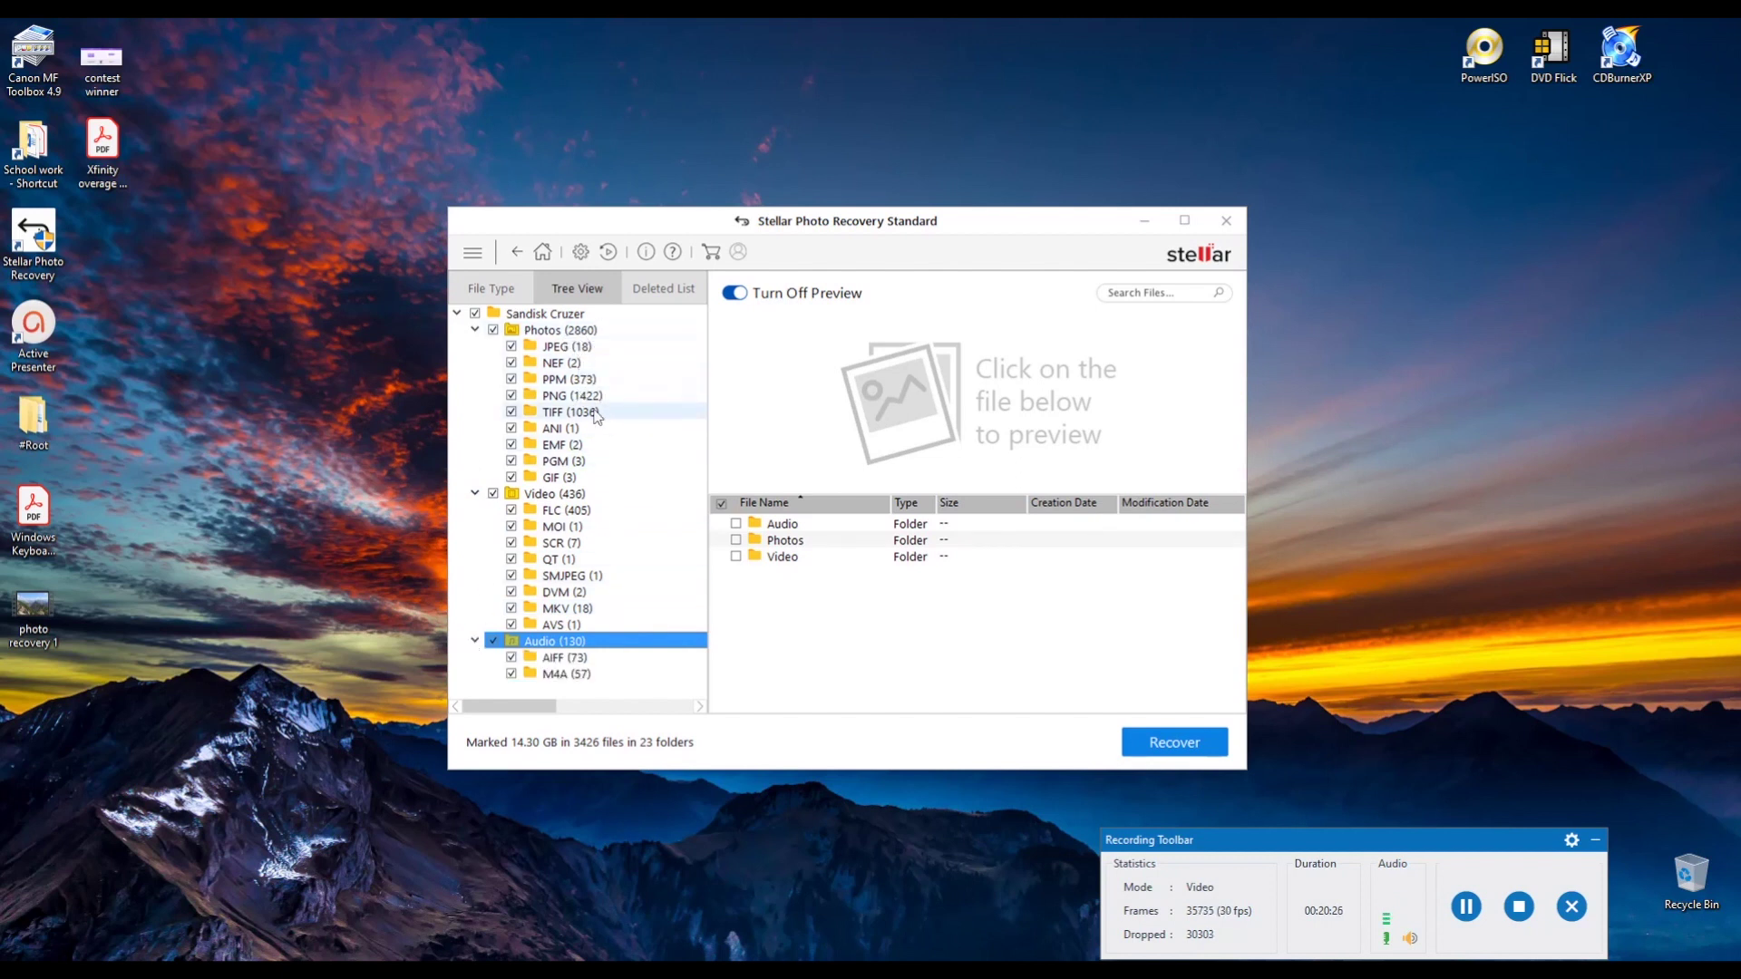
left_click(567, 348)
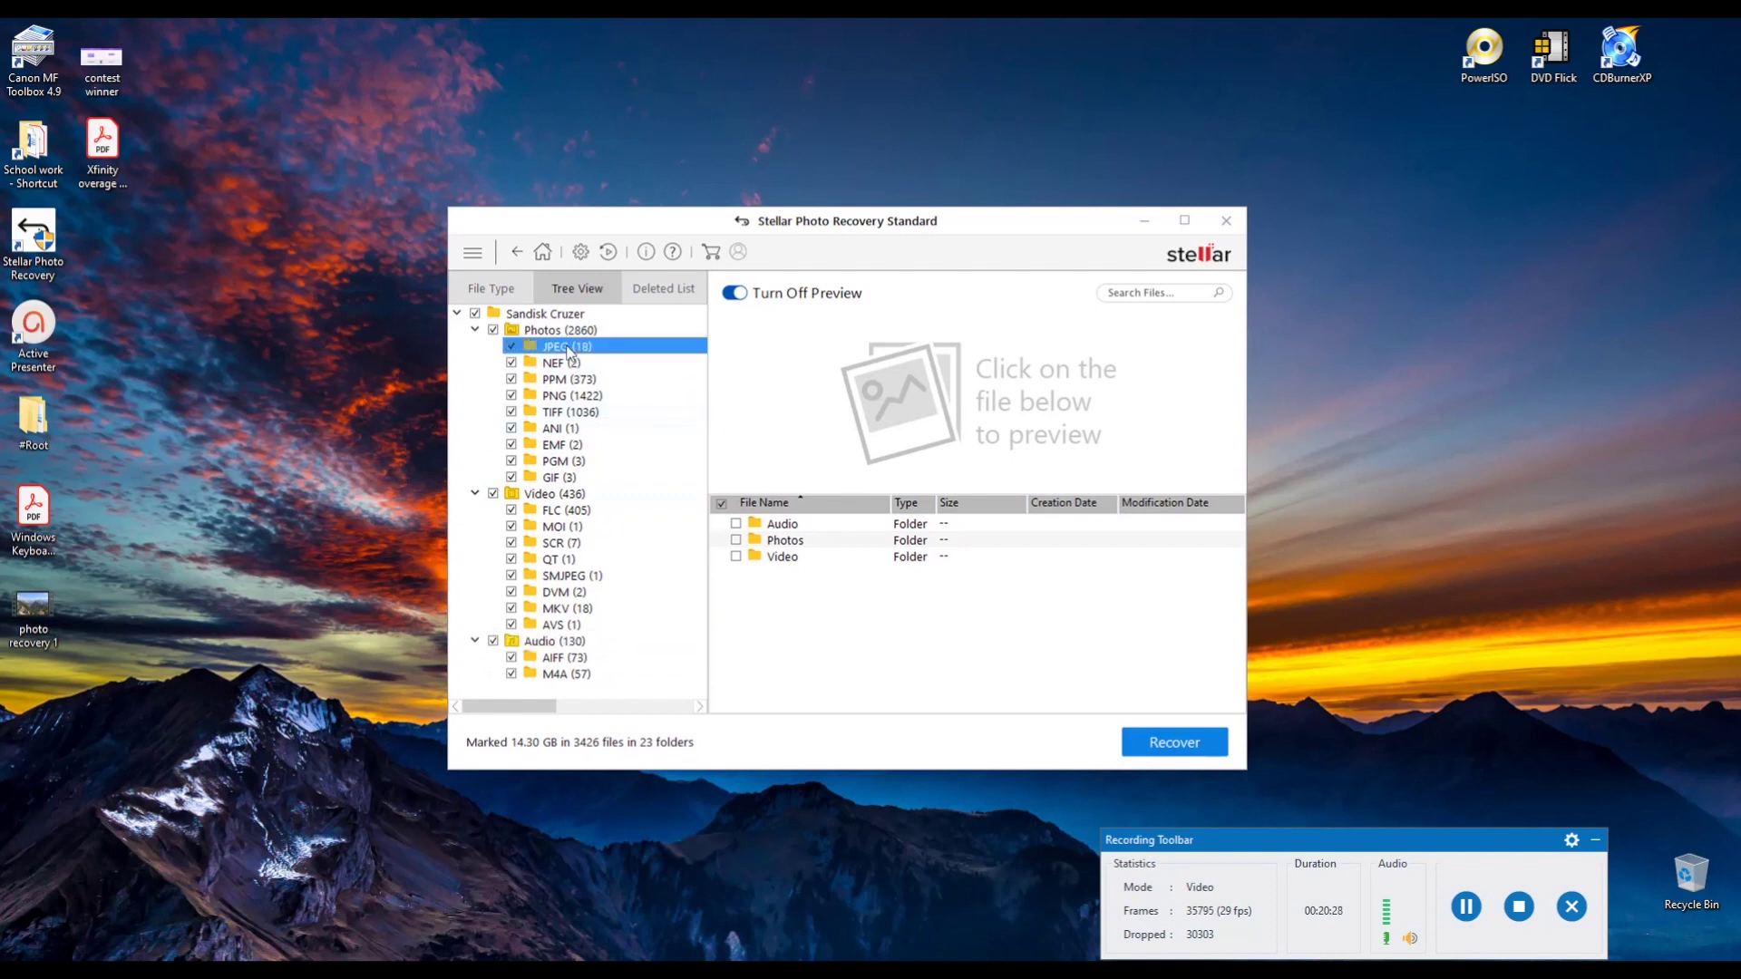
Step through previews of the recovered JPEG photos one by one
left_click(811, 526)
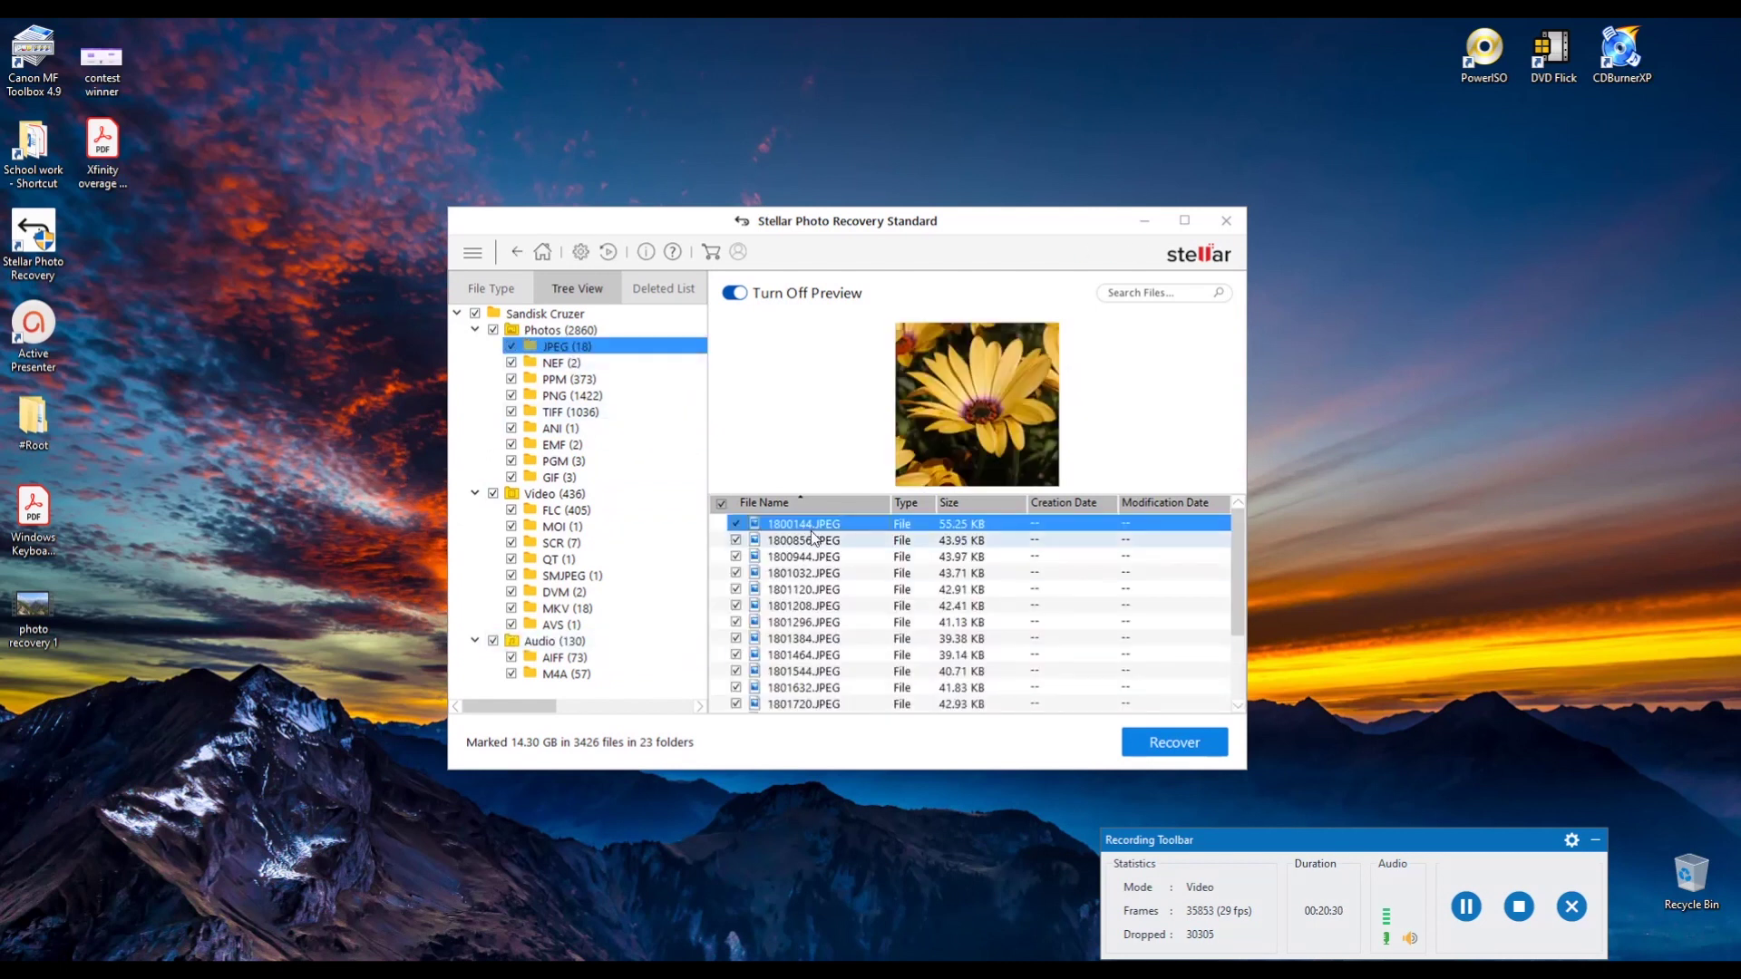
left_click(836, 541)
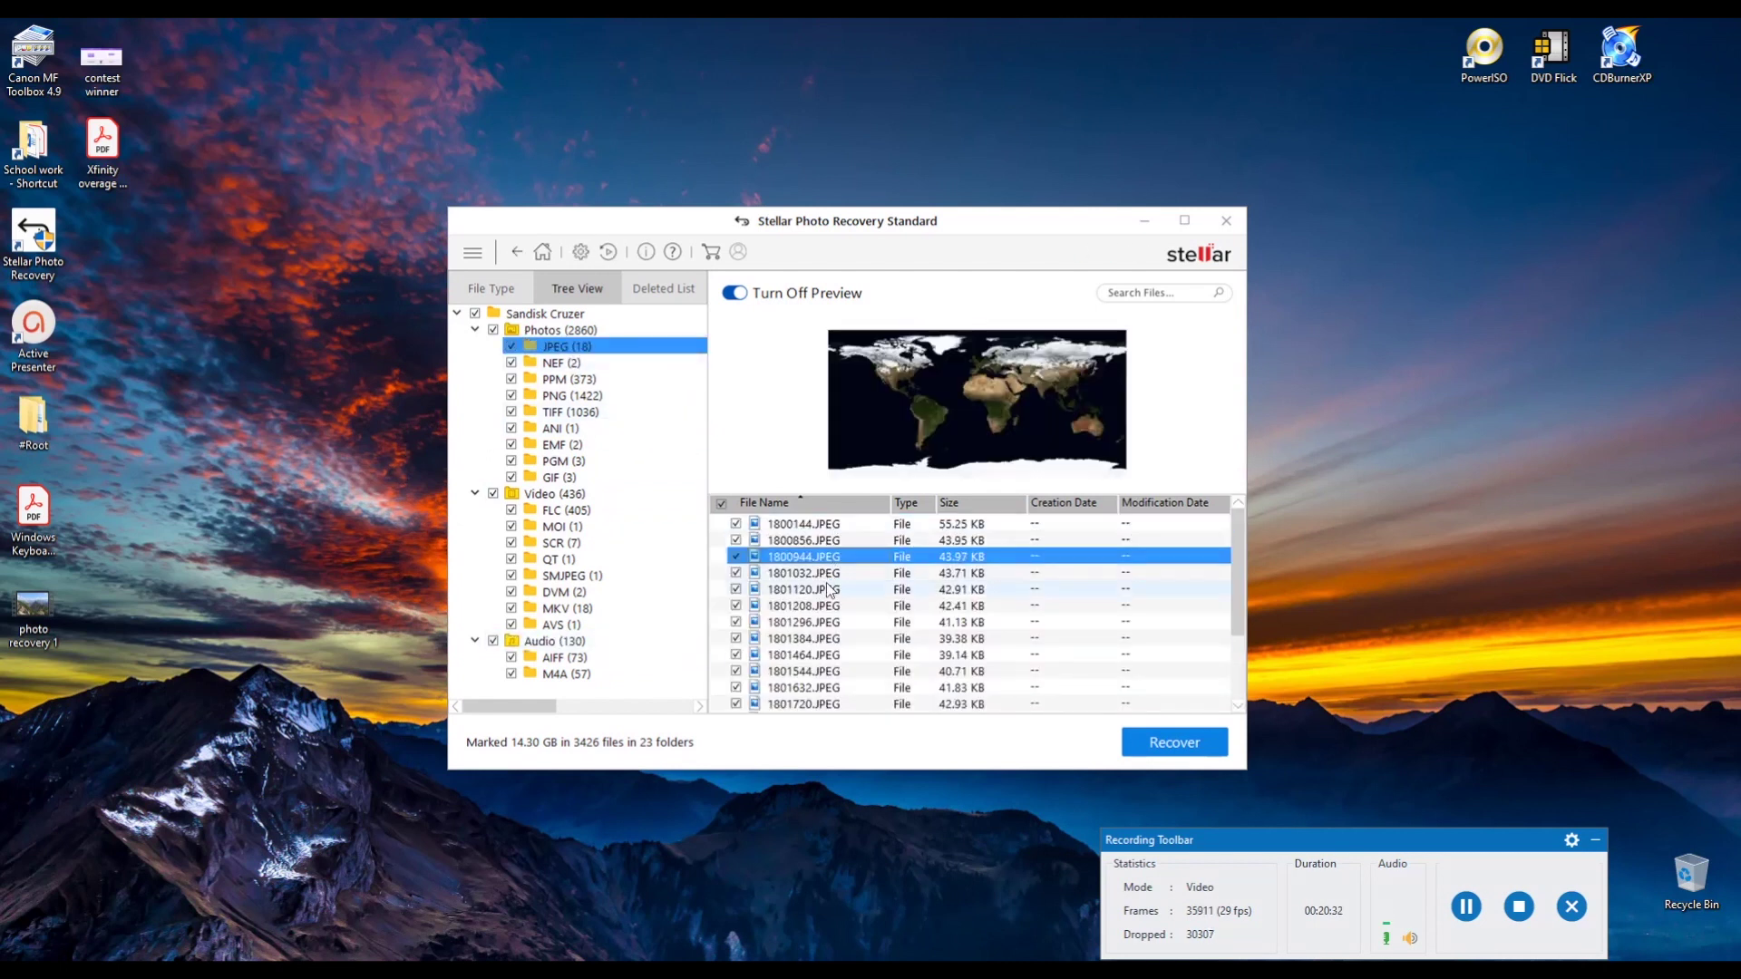
left_click(827, 589)
left_click(827, 605)
left_click(823, 622)
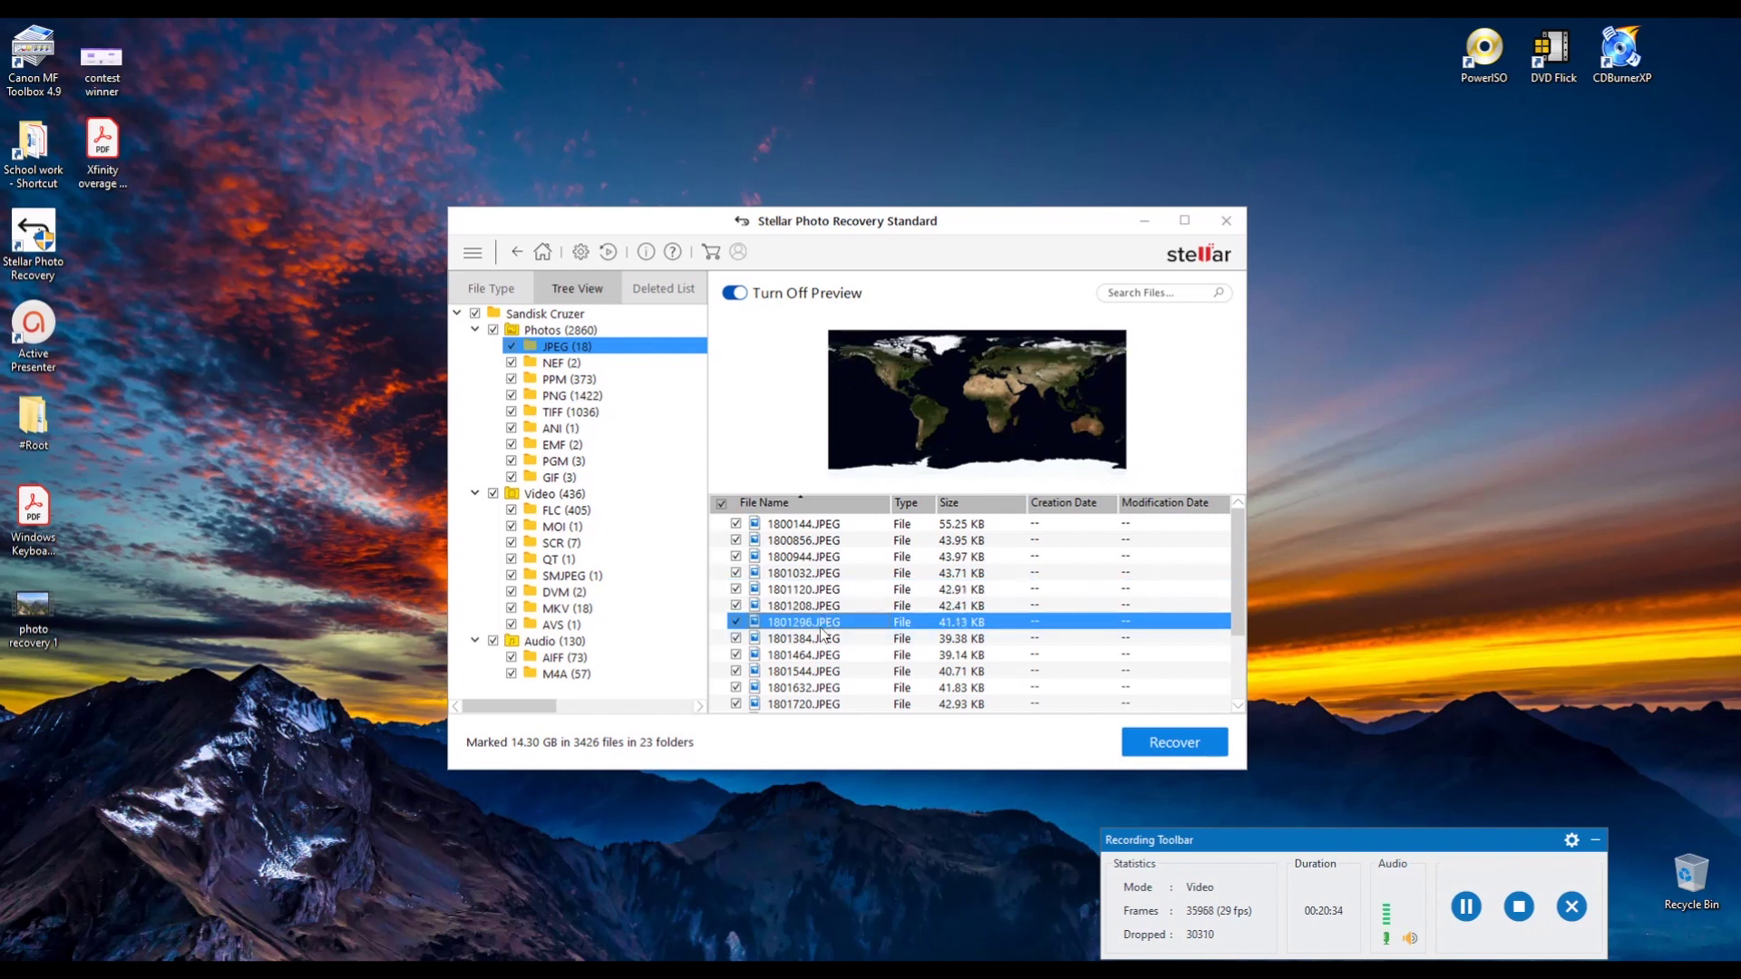
left_click(820, 639)
left_click(820, 654)
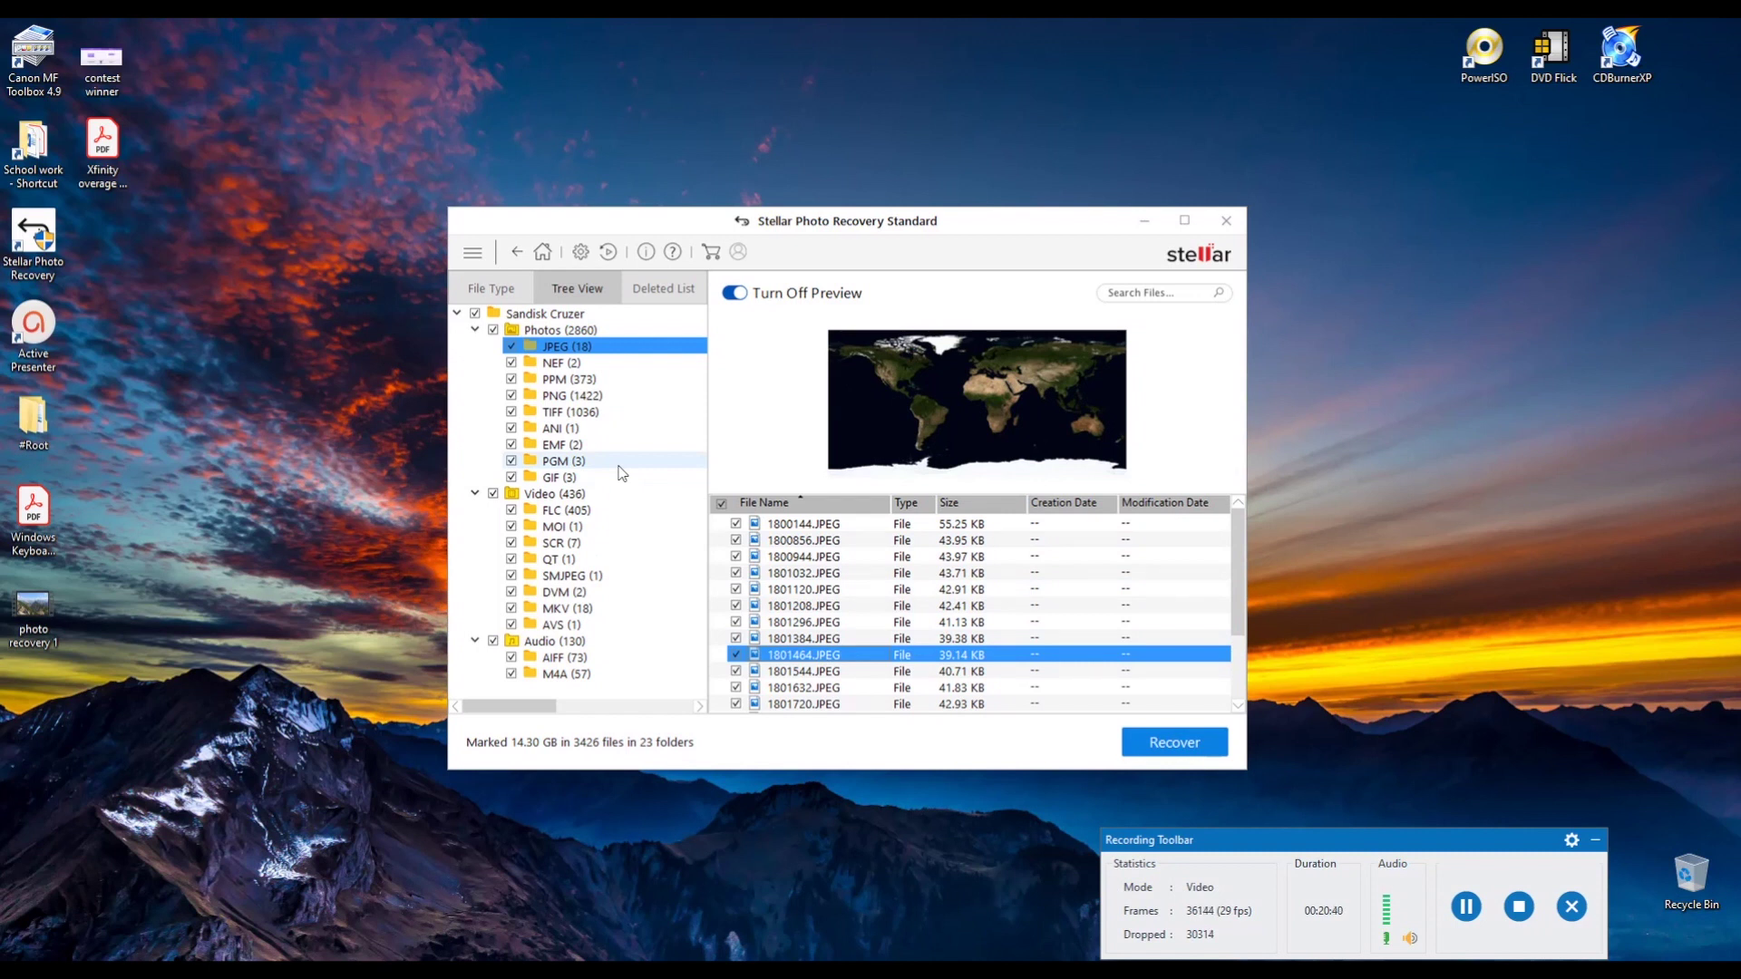
Preview the 66432.NEF cat photo, then try previewing a recovered PPM file
left_click(556, 364)
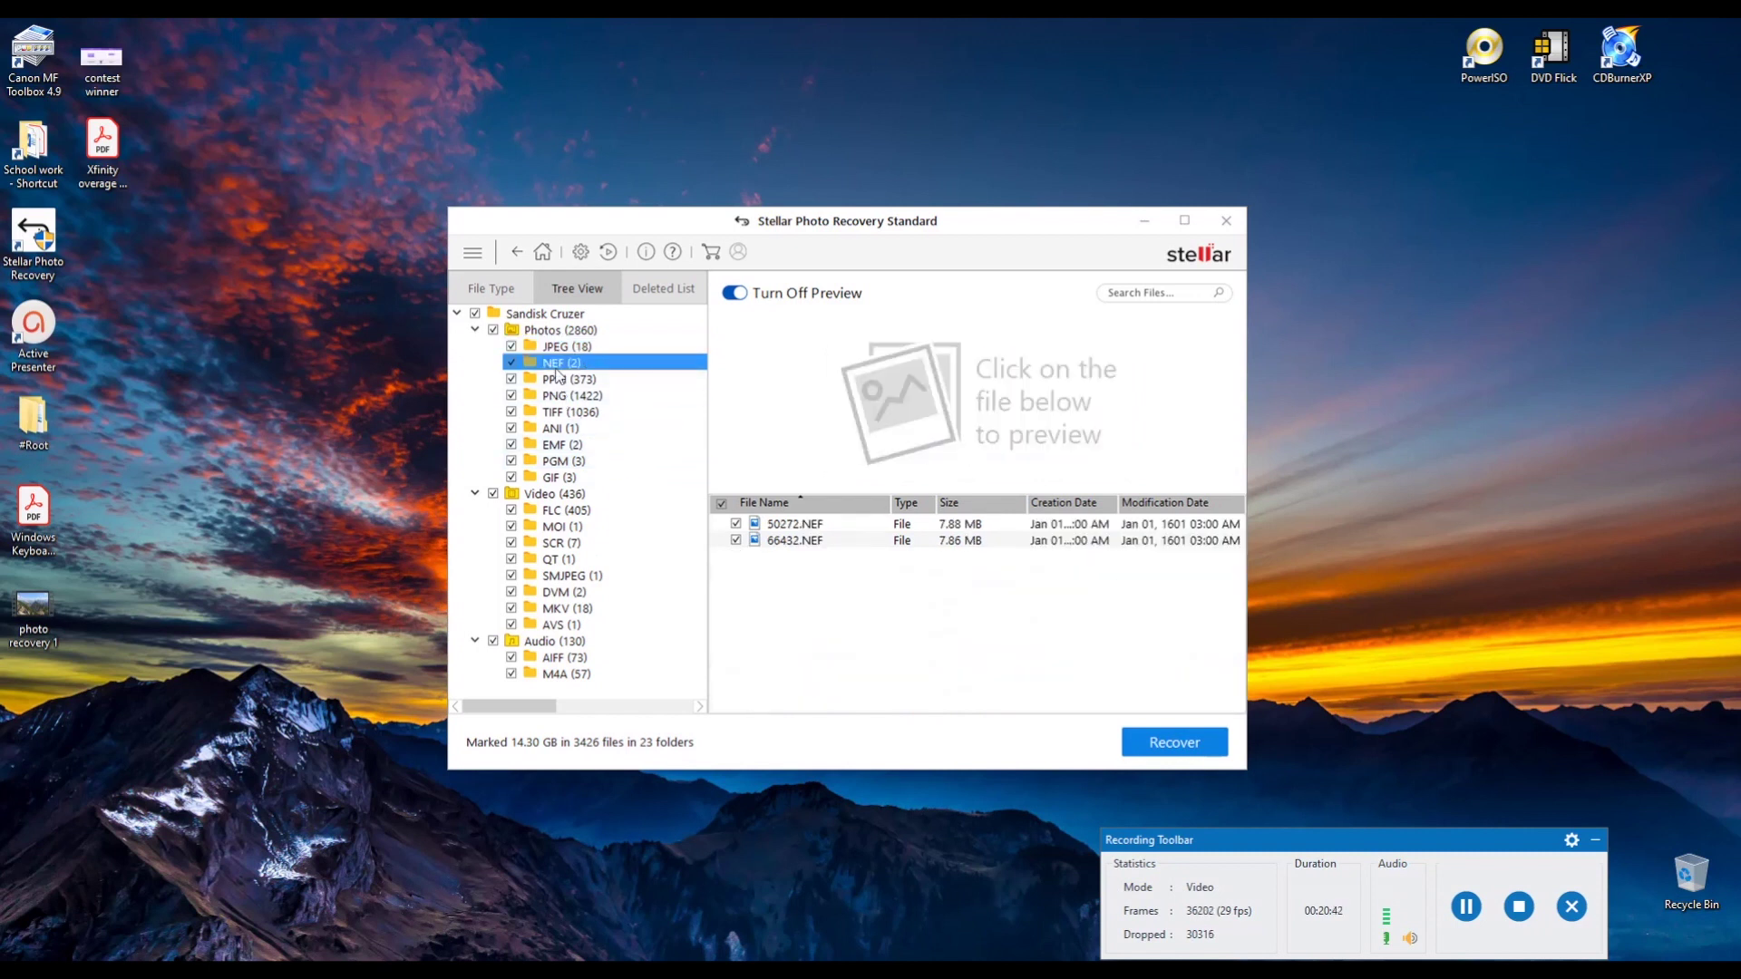
left_click(848, 536)
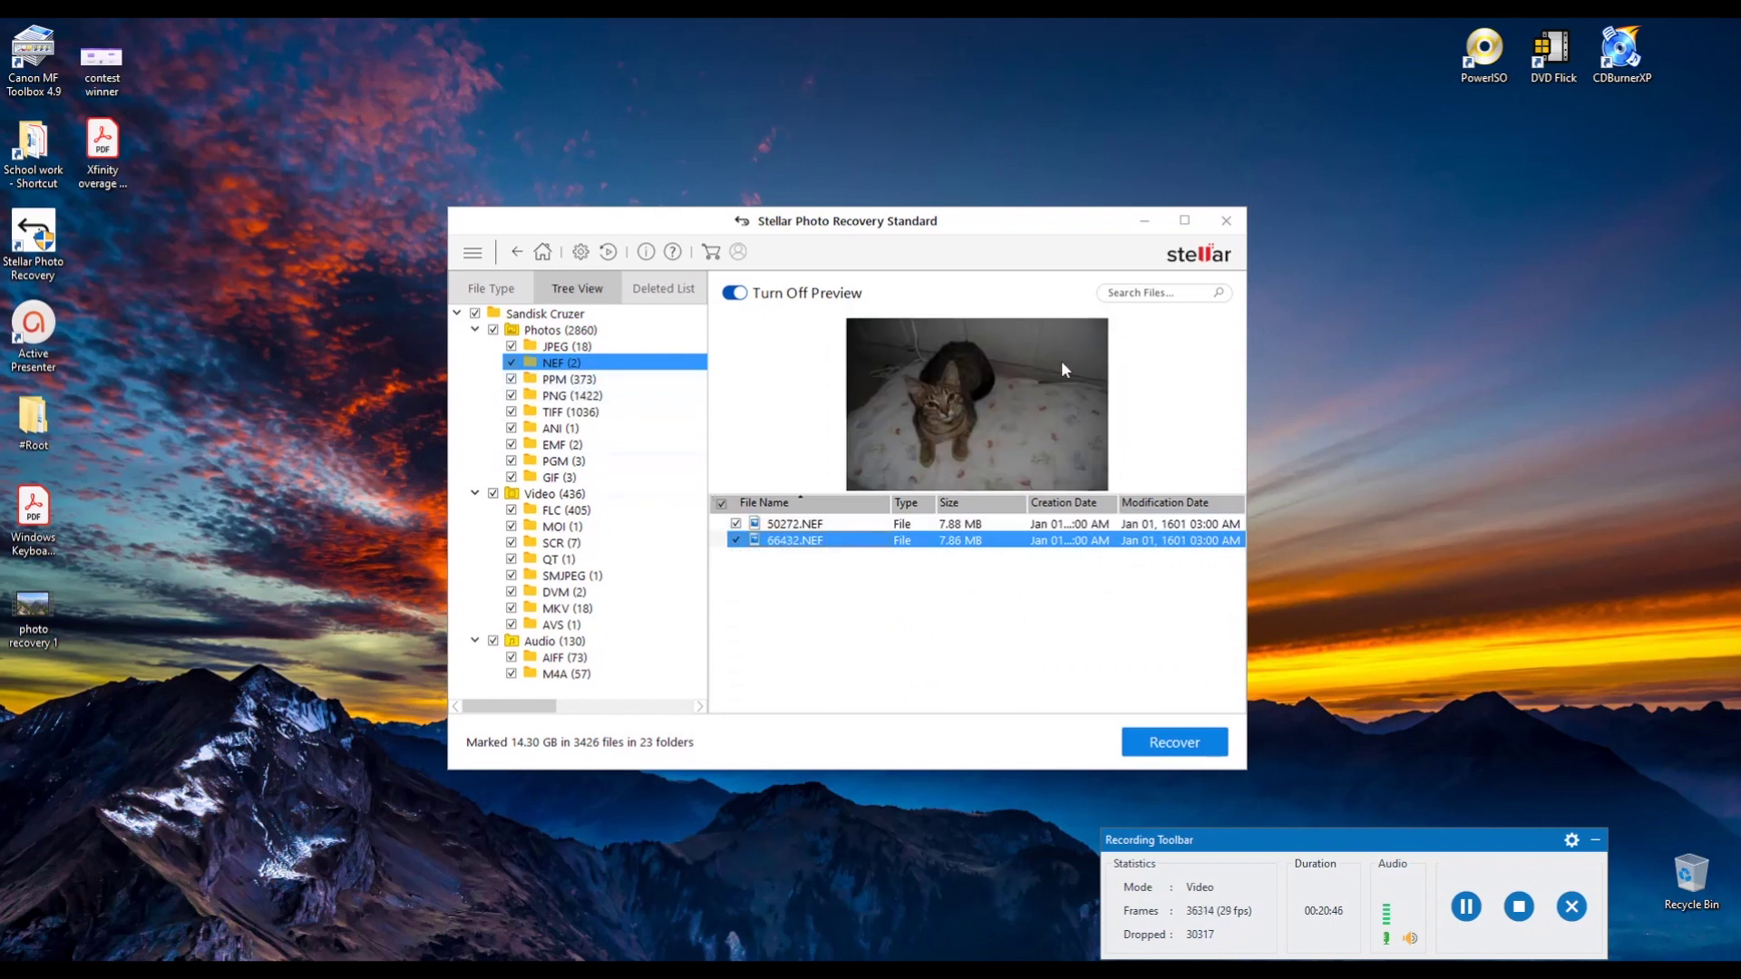
left_click(565, 379)
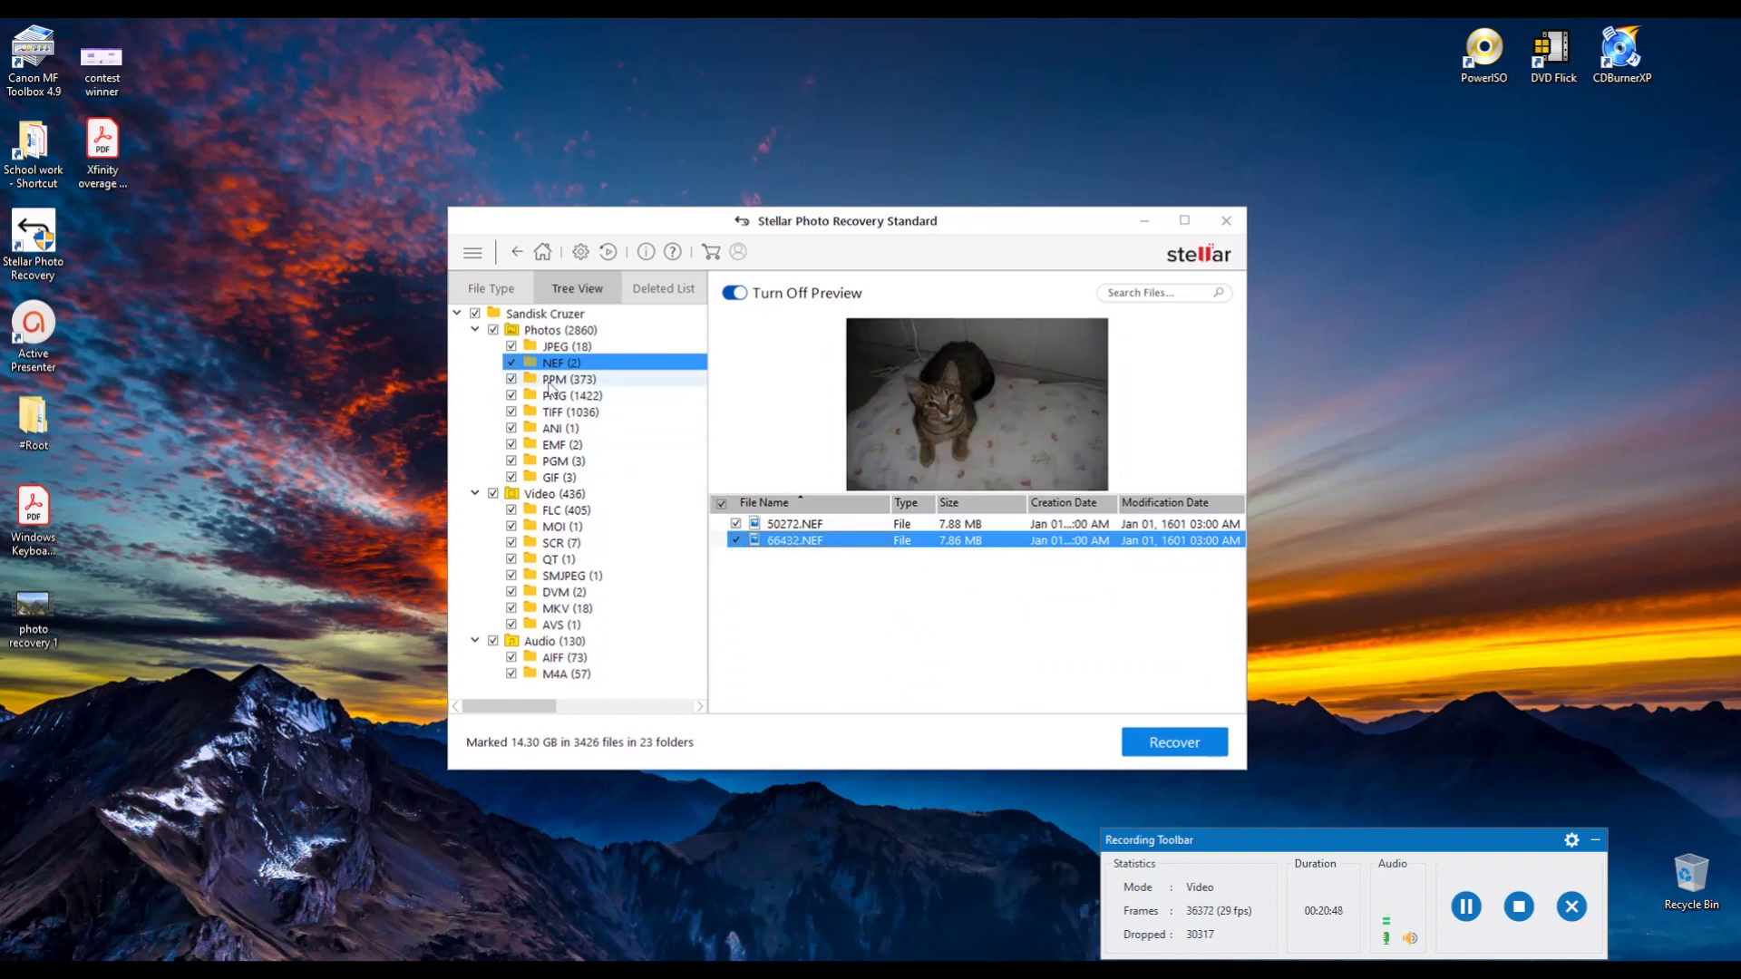
left_click(812, 524)
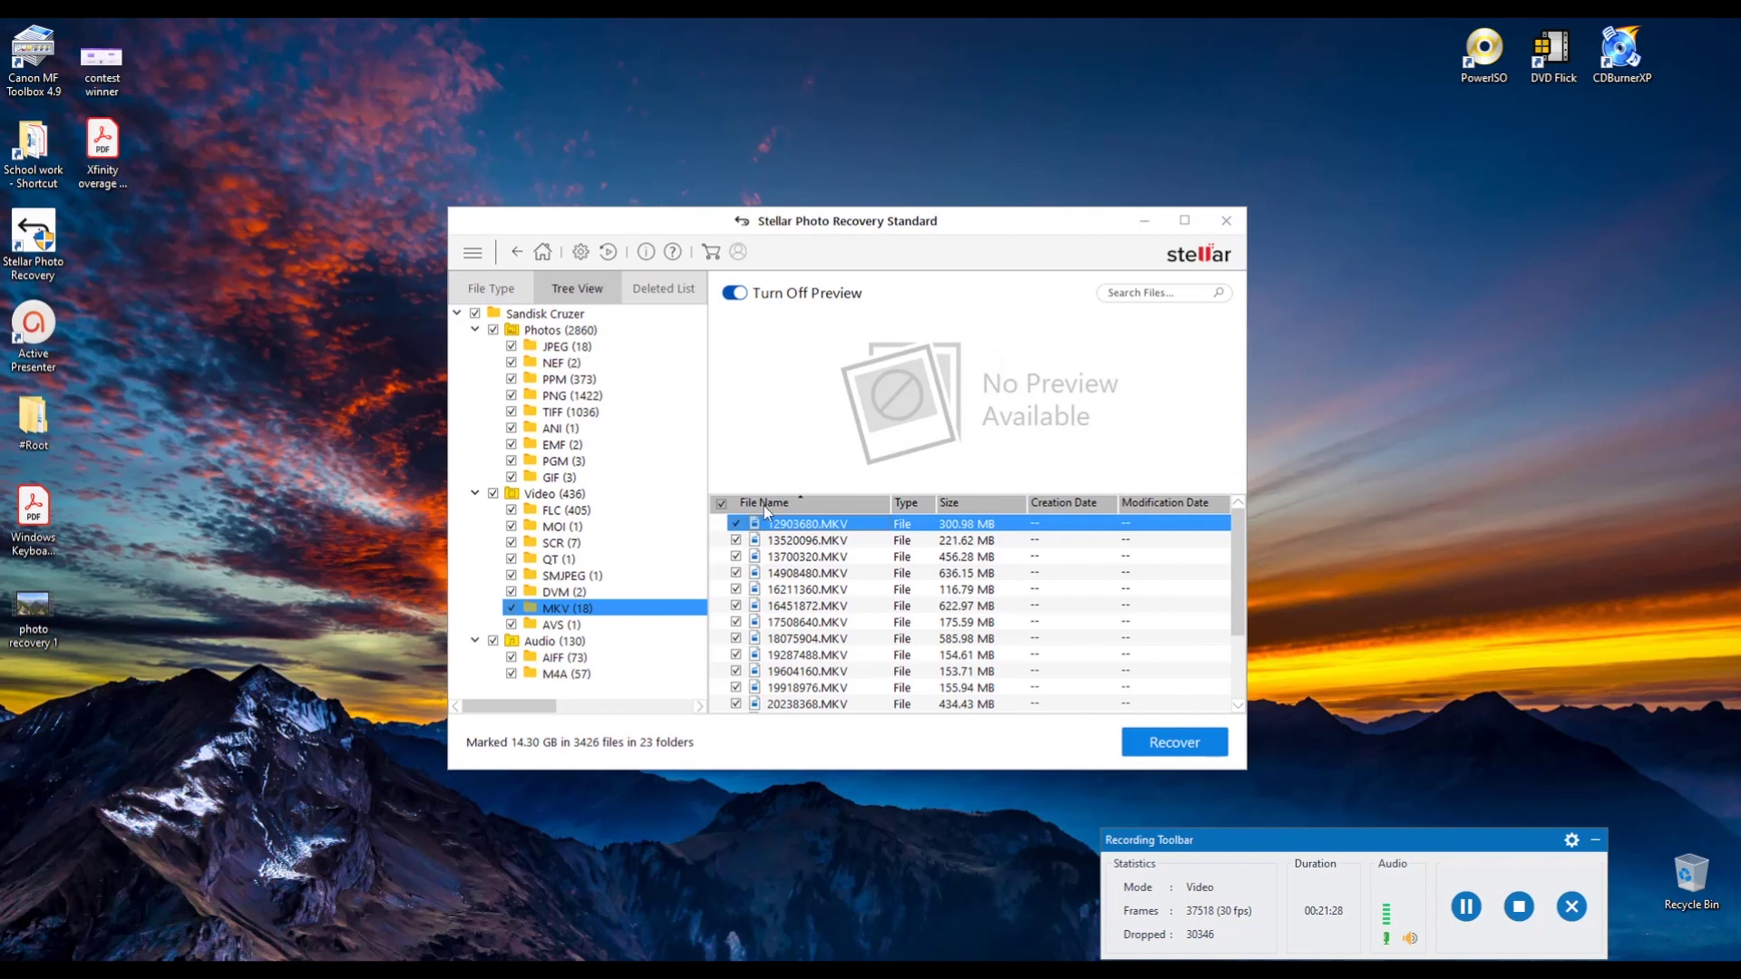
List the recovered AVS video and AIFF audio files and try previewing an AIFF
left_click(605, 628)
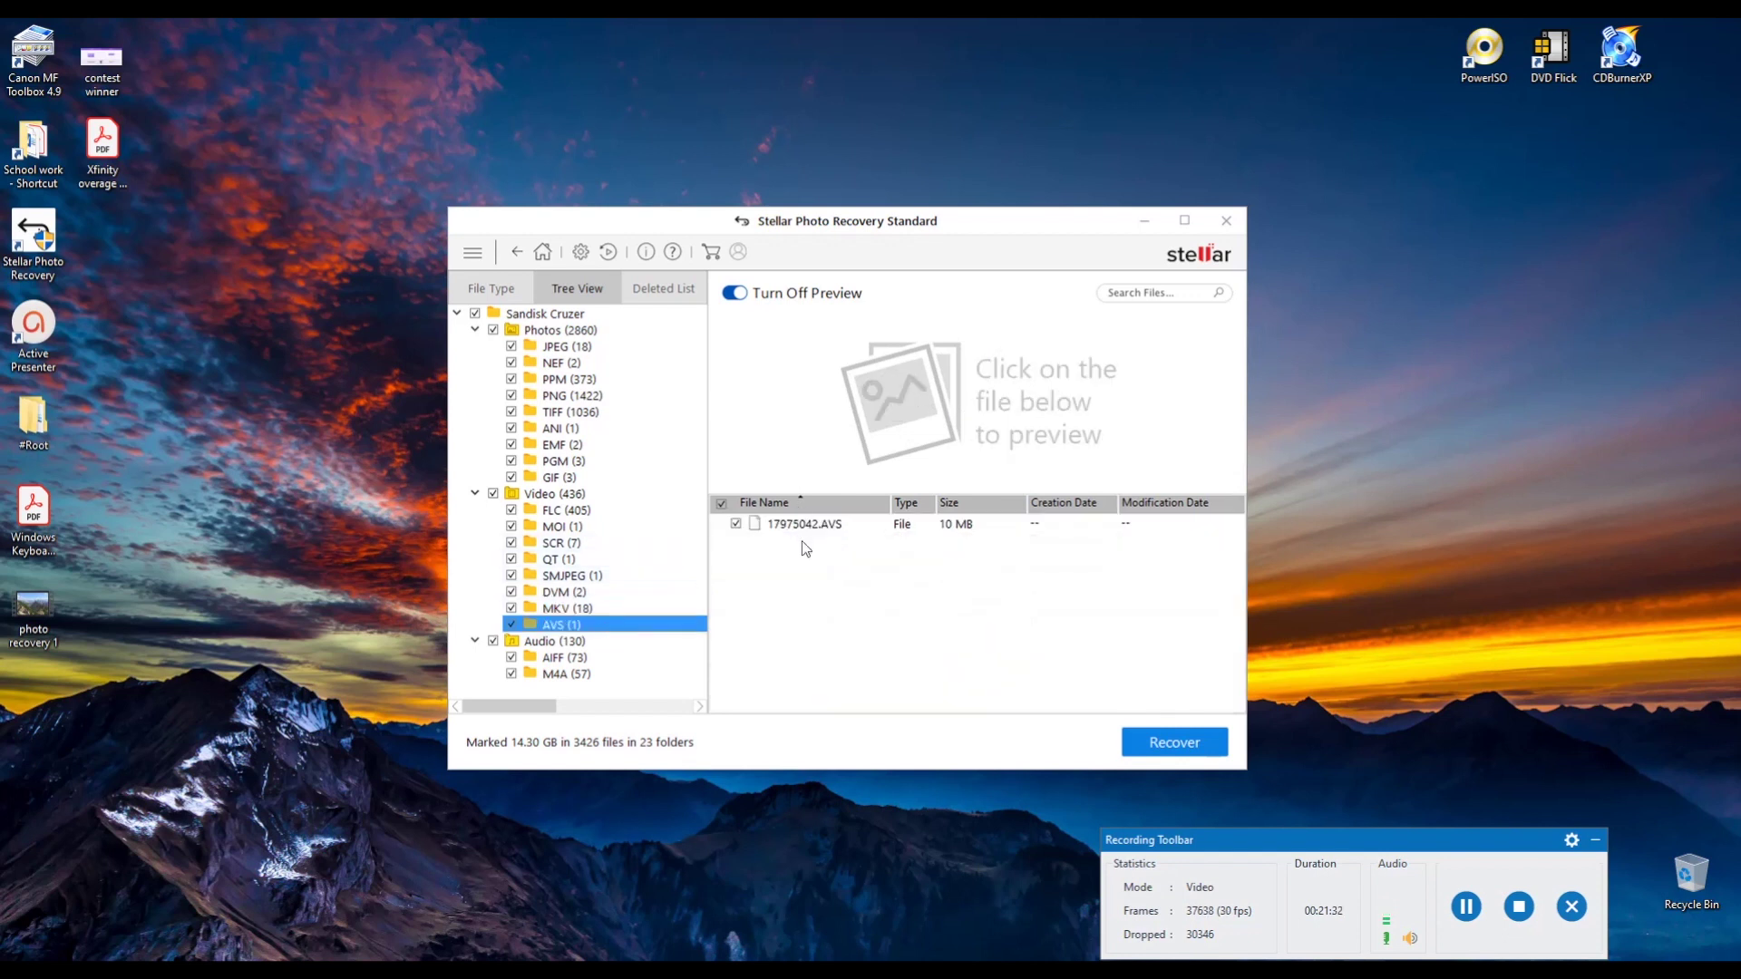
left_click(528, 660)
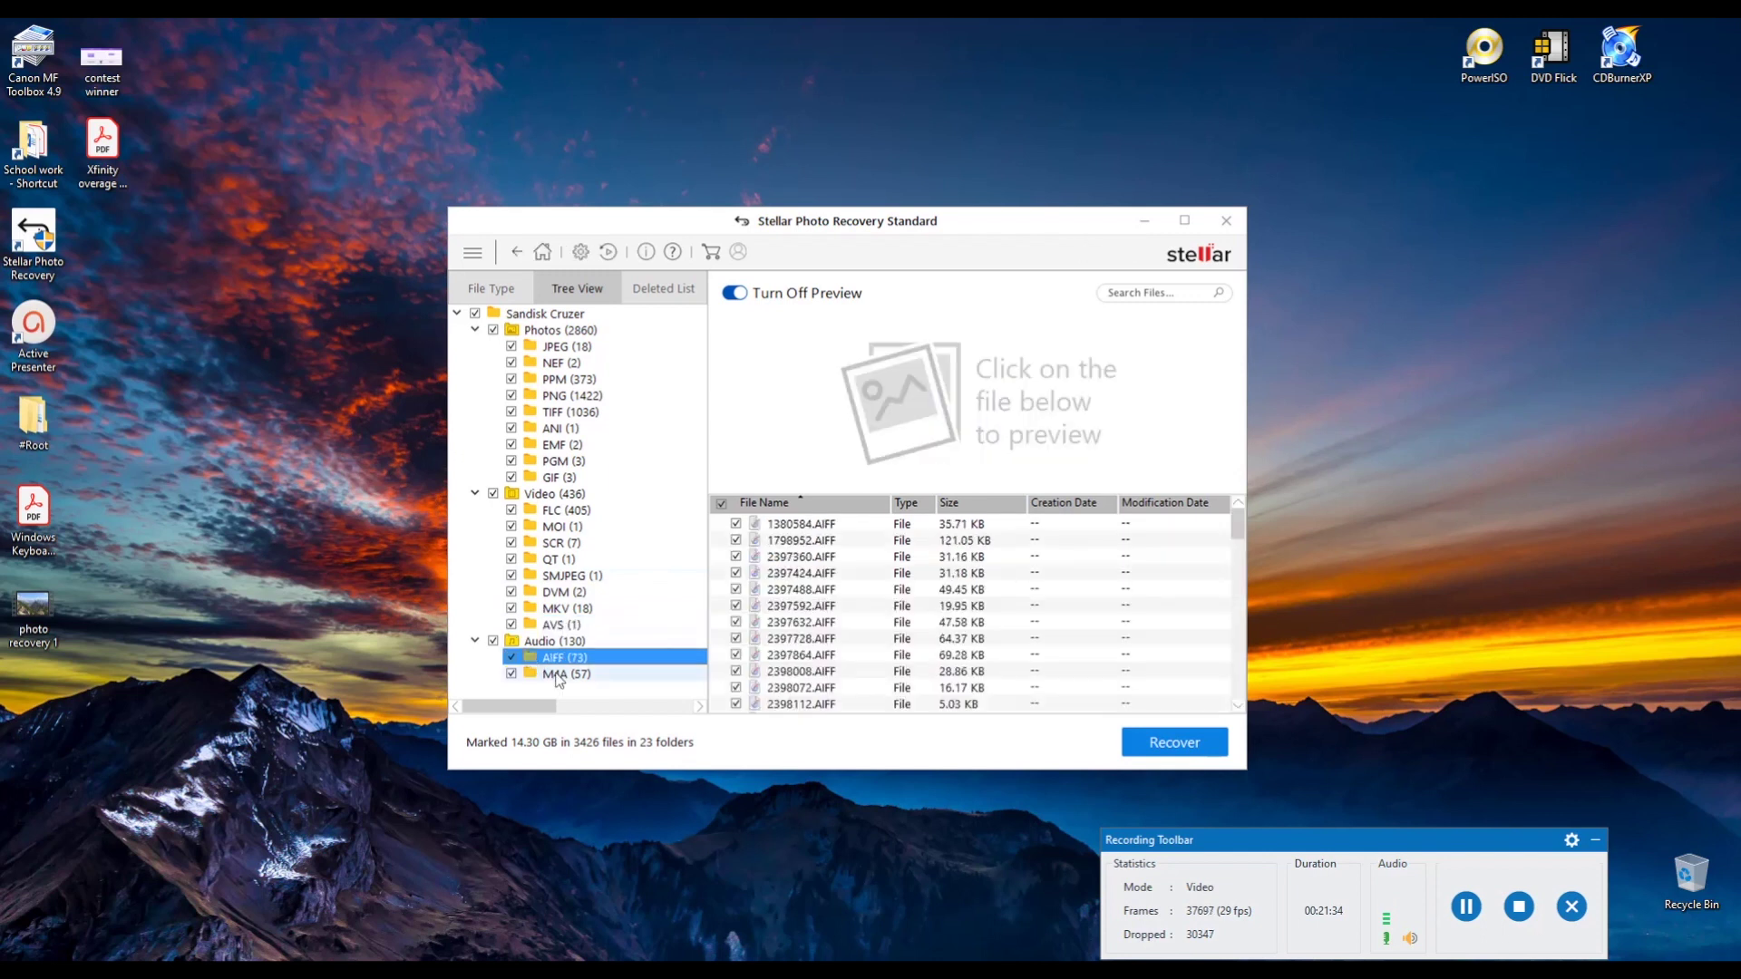
left_click(840, 539)
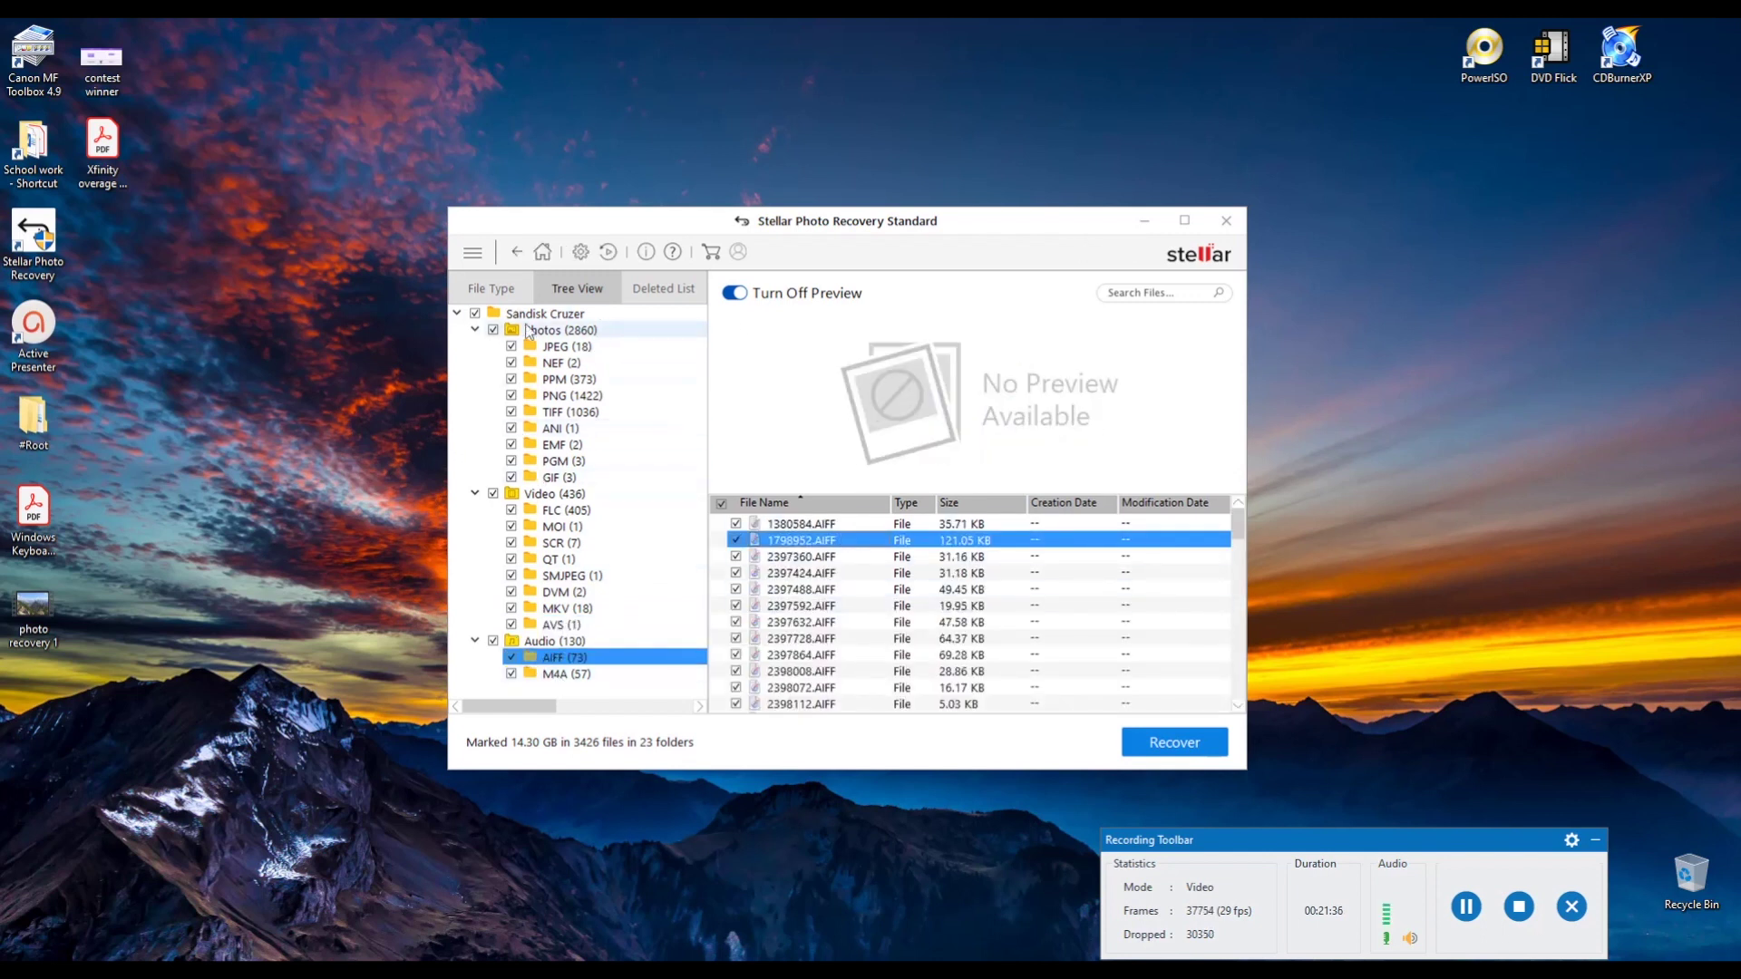
Preview 66432.NEF in the NEF folder again, then unmark the whole Photos group
left_click(555, 362)
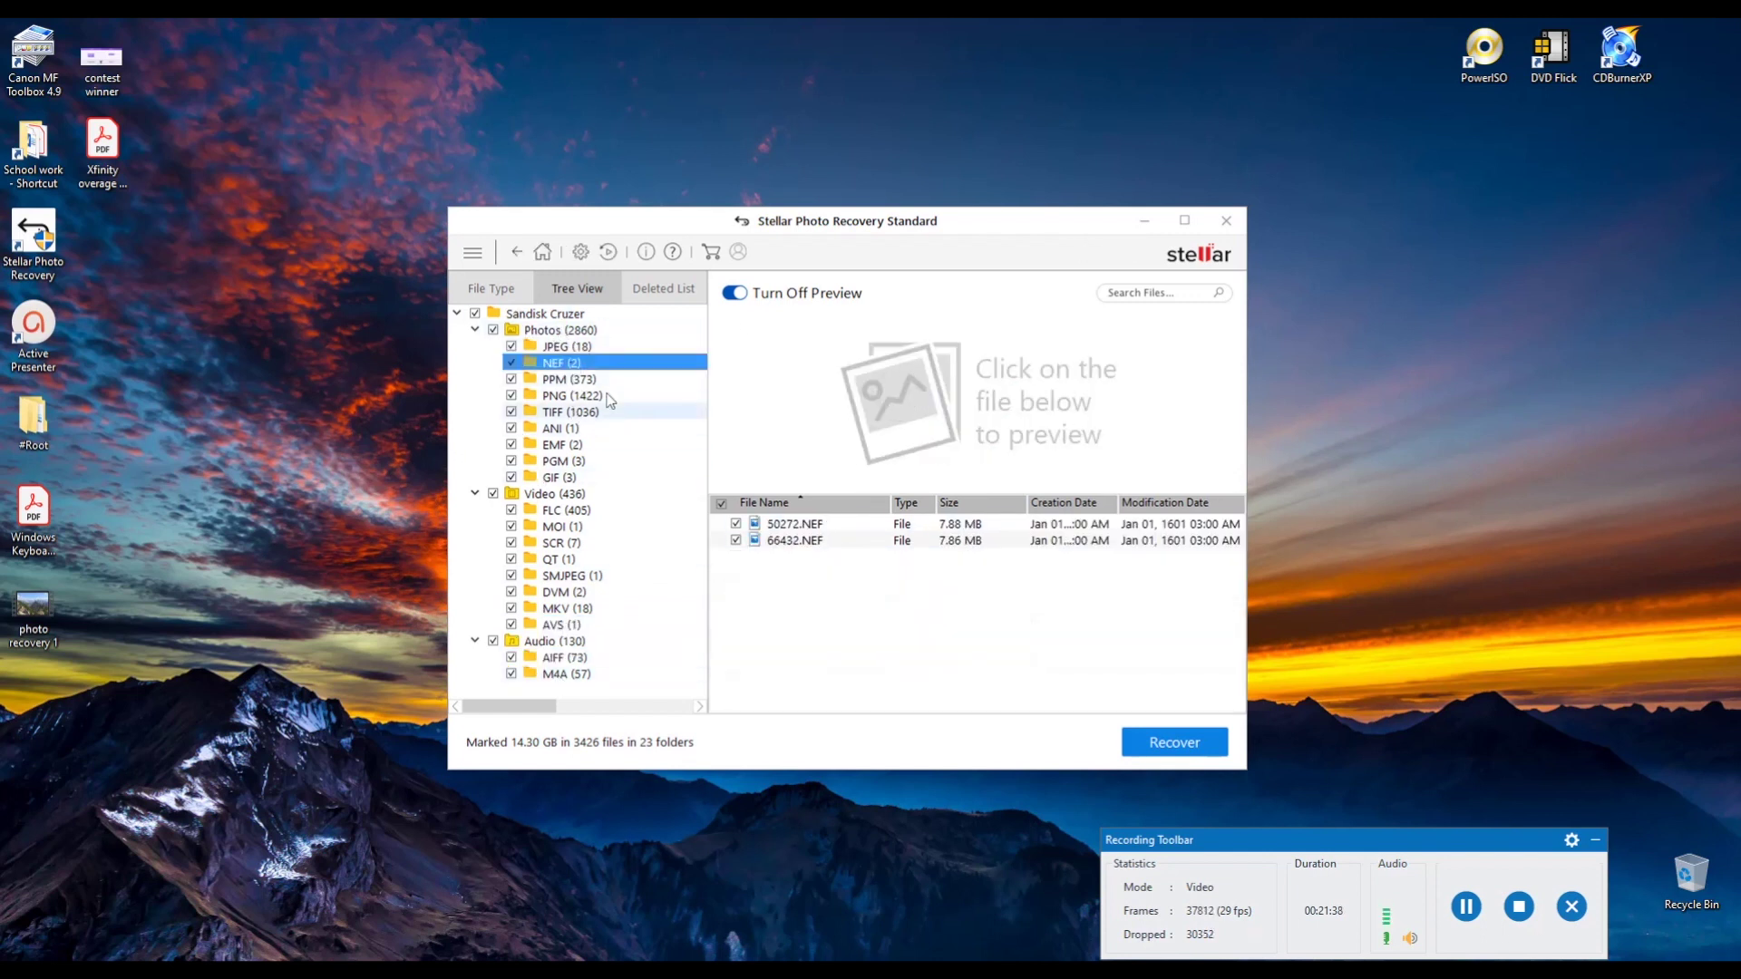
left_click(776, 538)
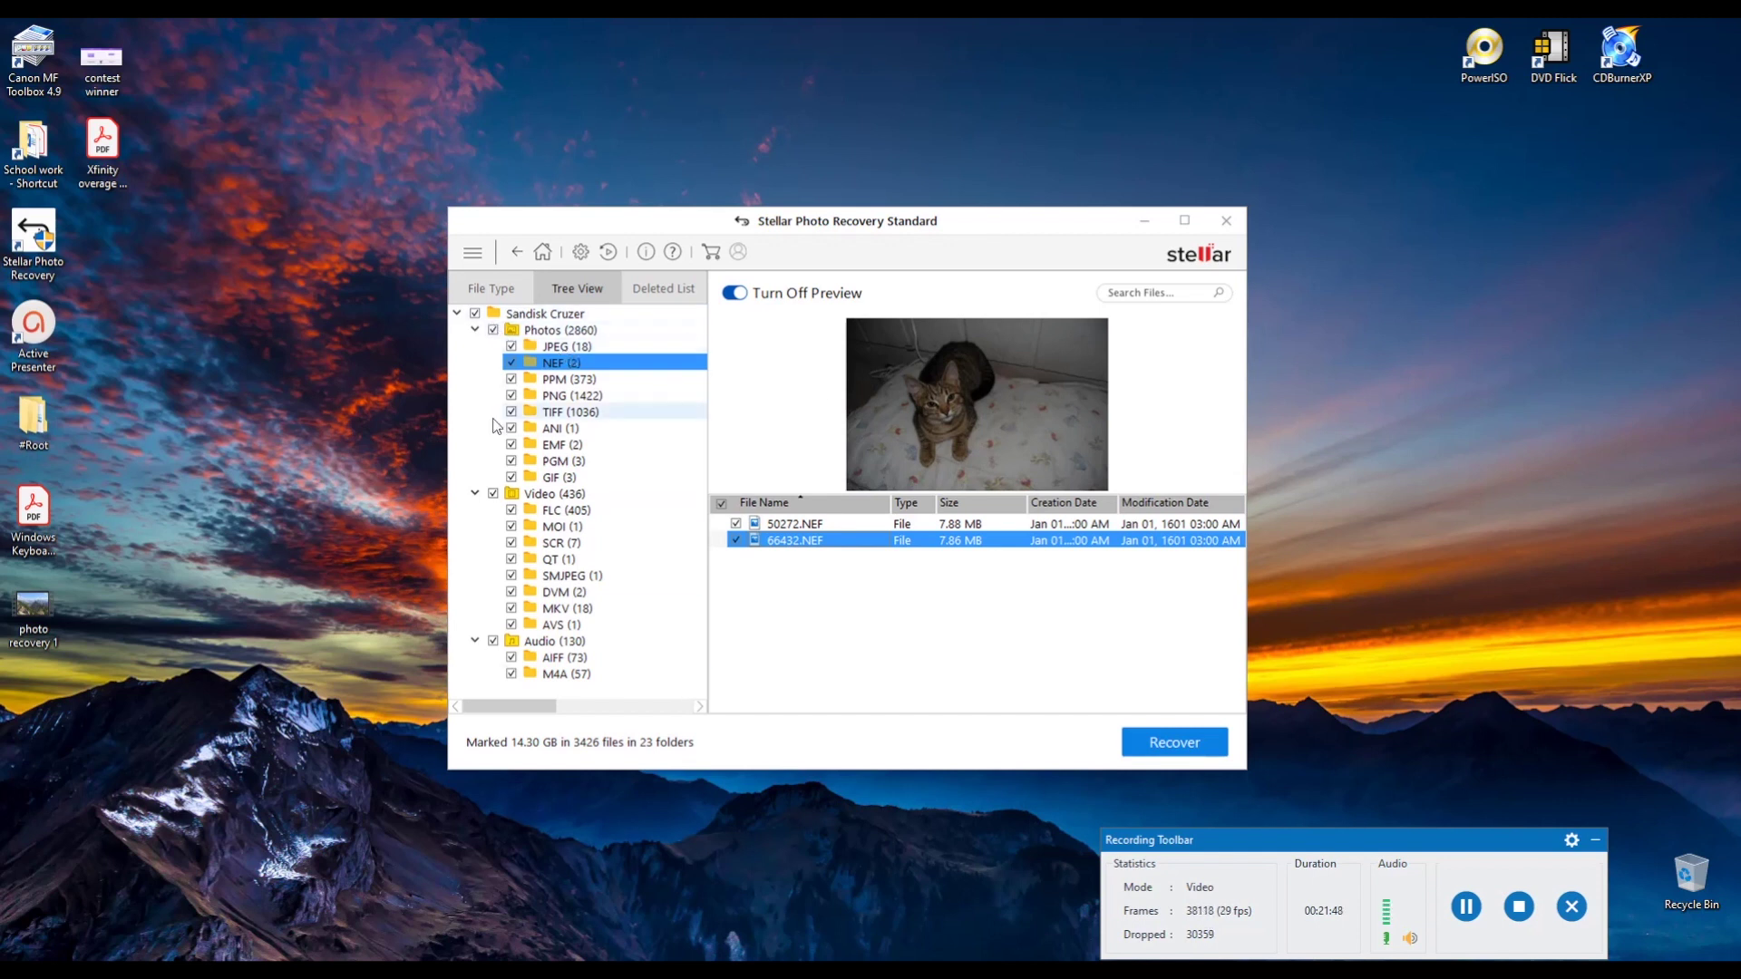
left_click(493, 330)
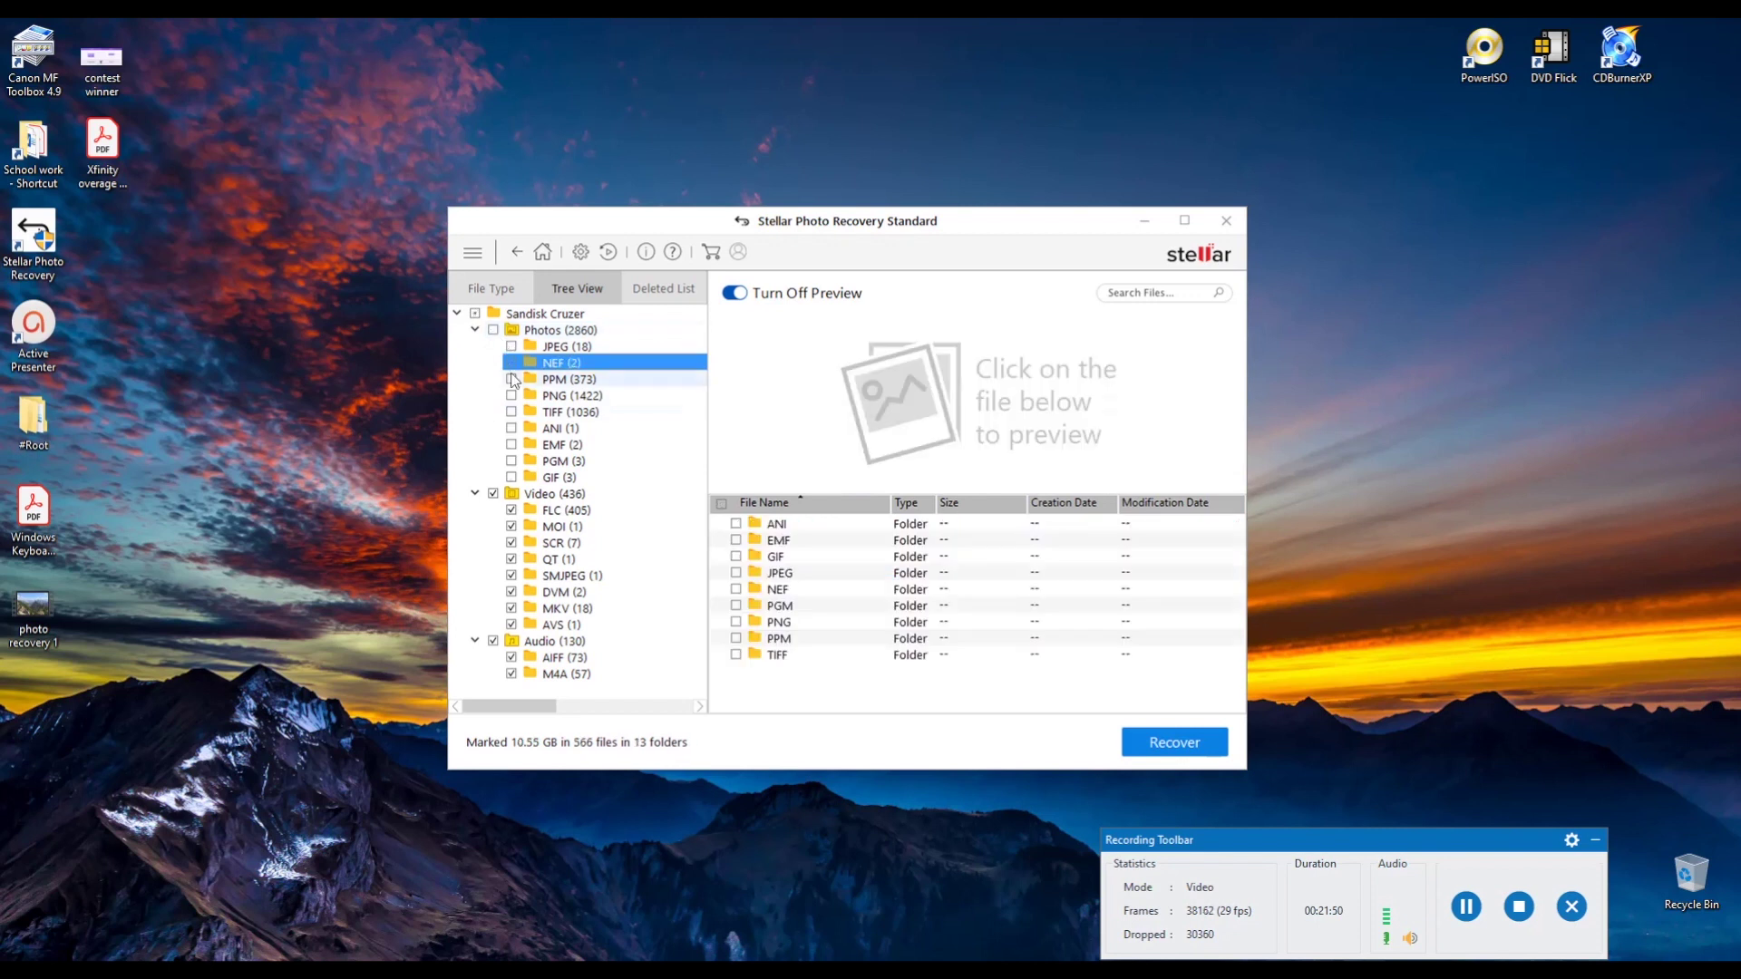
Unmark Video and Audio, mark only the NEF (2) folder (15.75 MB), and start recovery
left_click(493, 493)
left_click(493, 640)
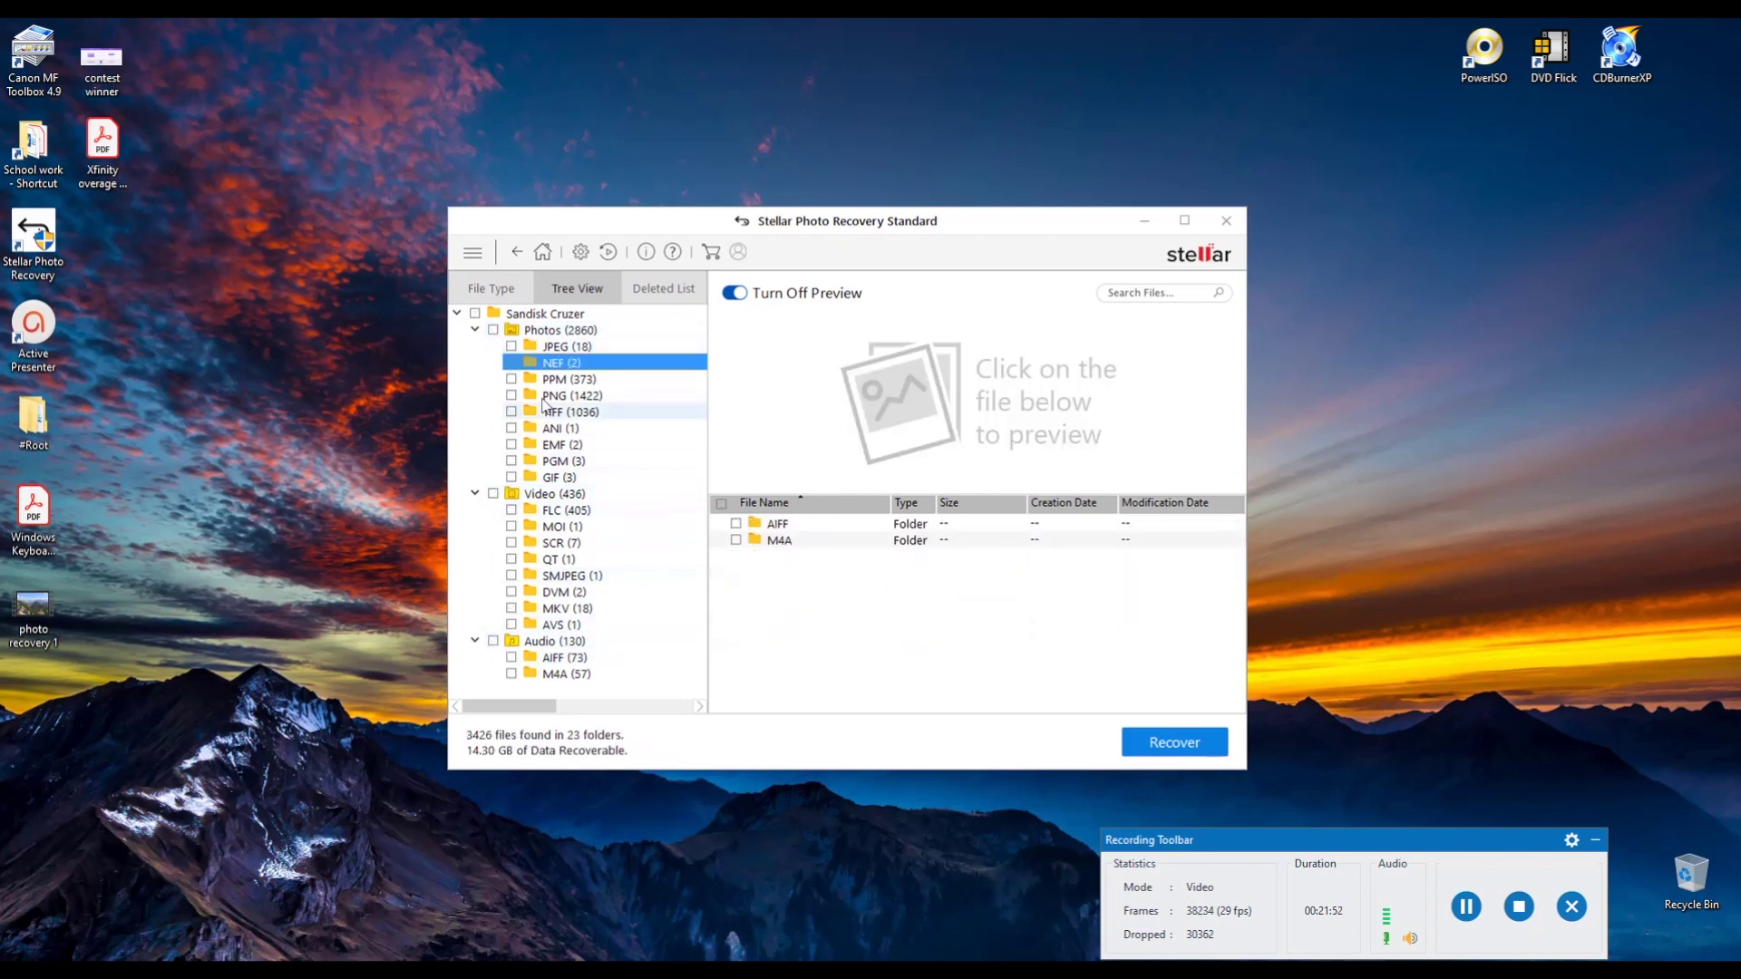
left_click(511, 363)
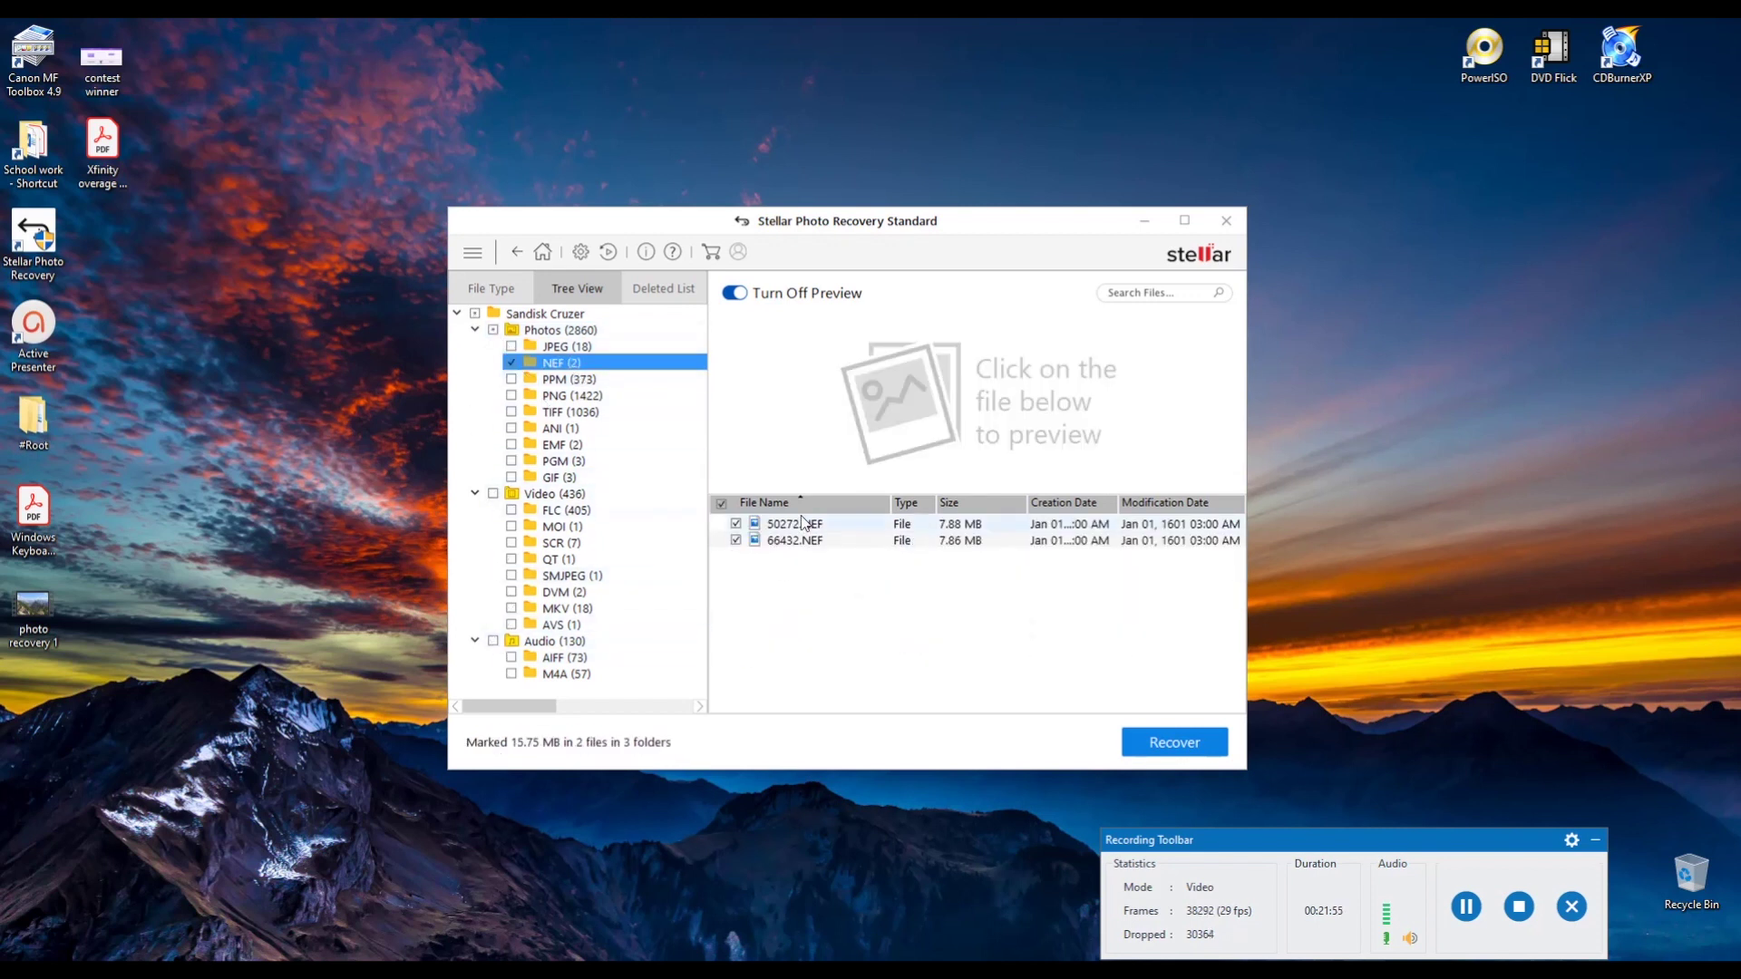
left_click(1178, 741)
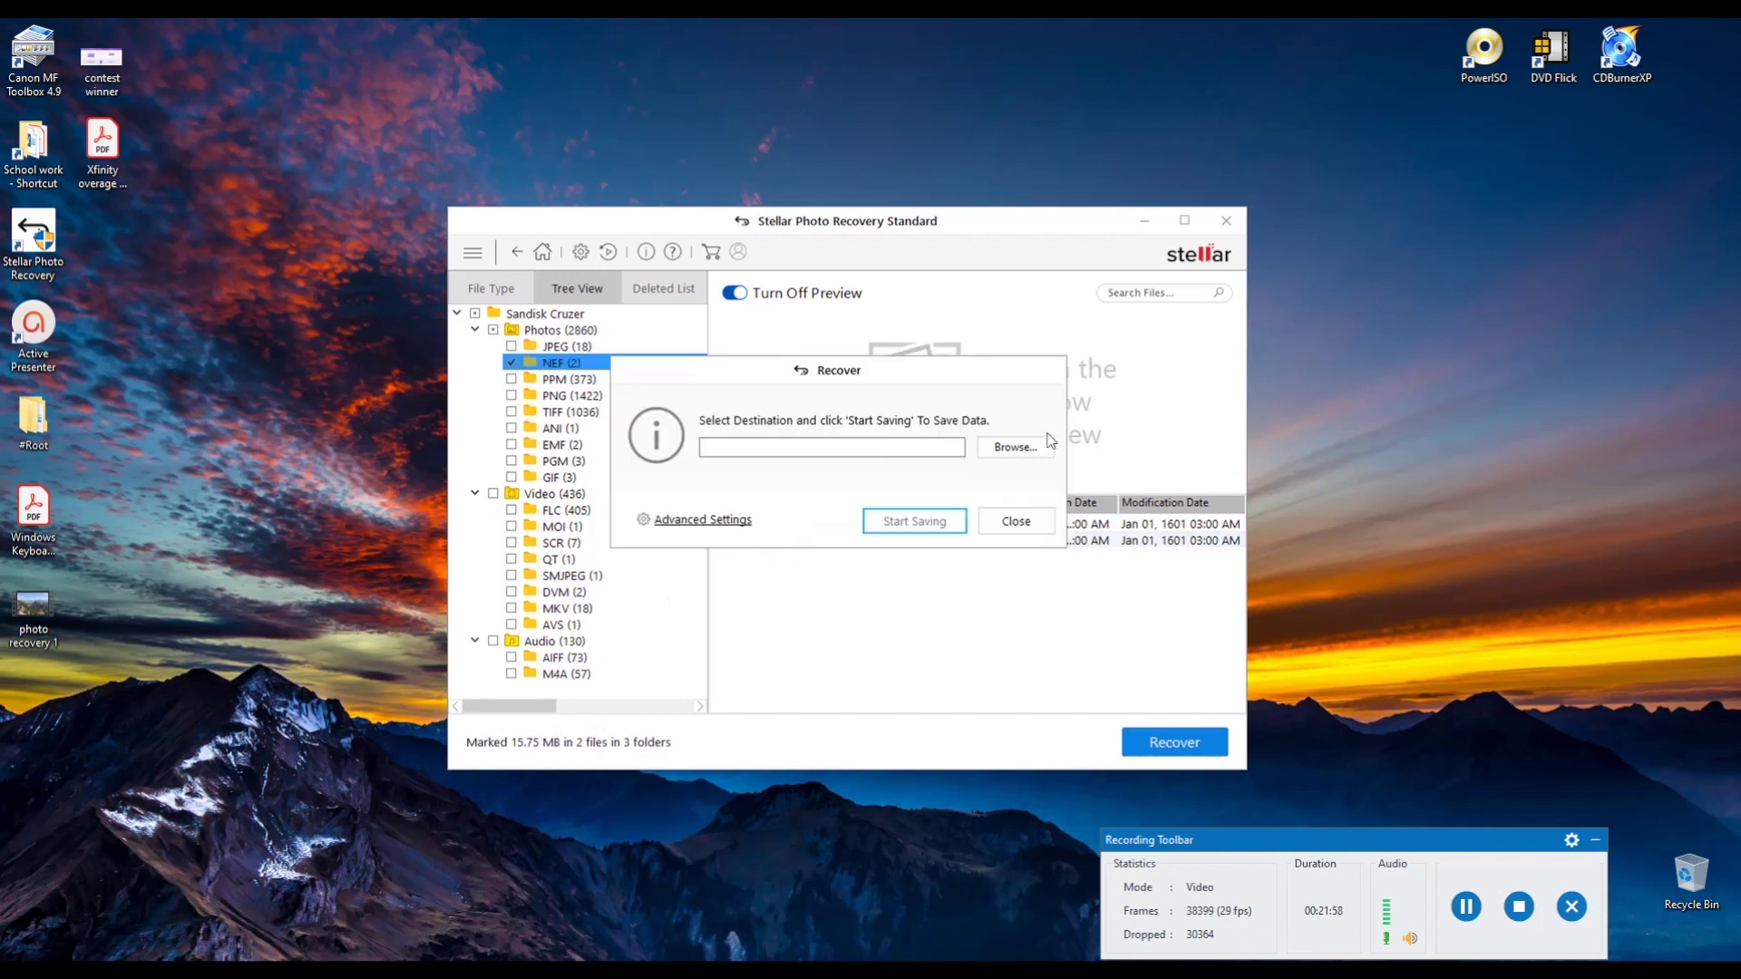
Save the two NEF photos to the Desktop, renaming both files that clash with existing ones
left_click(1595, 840)
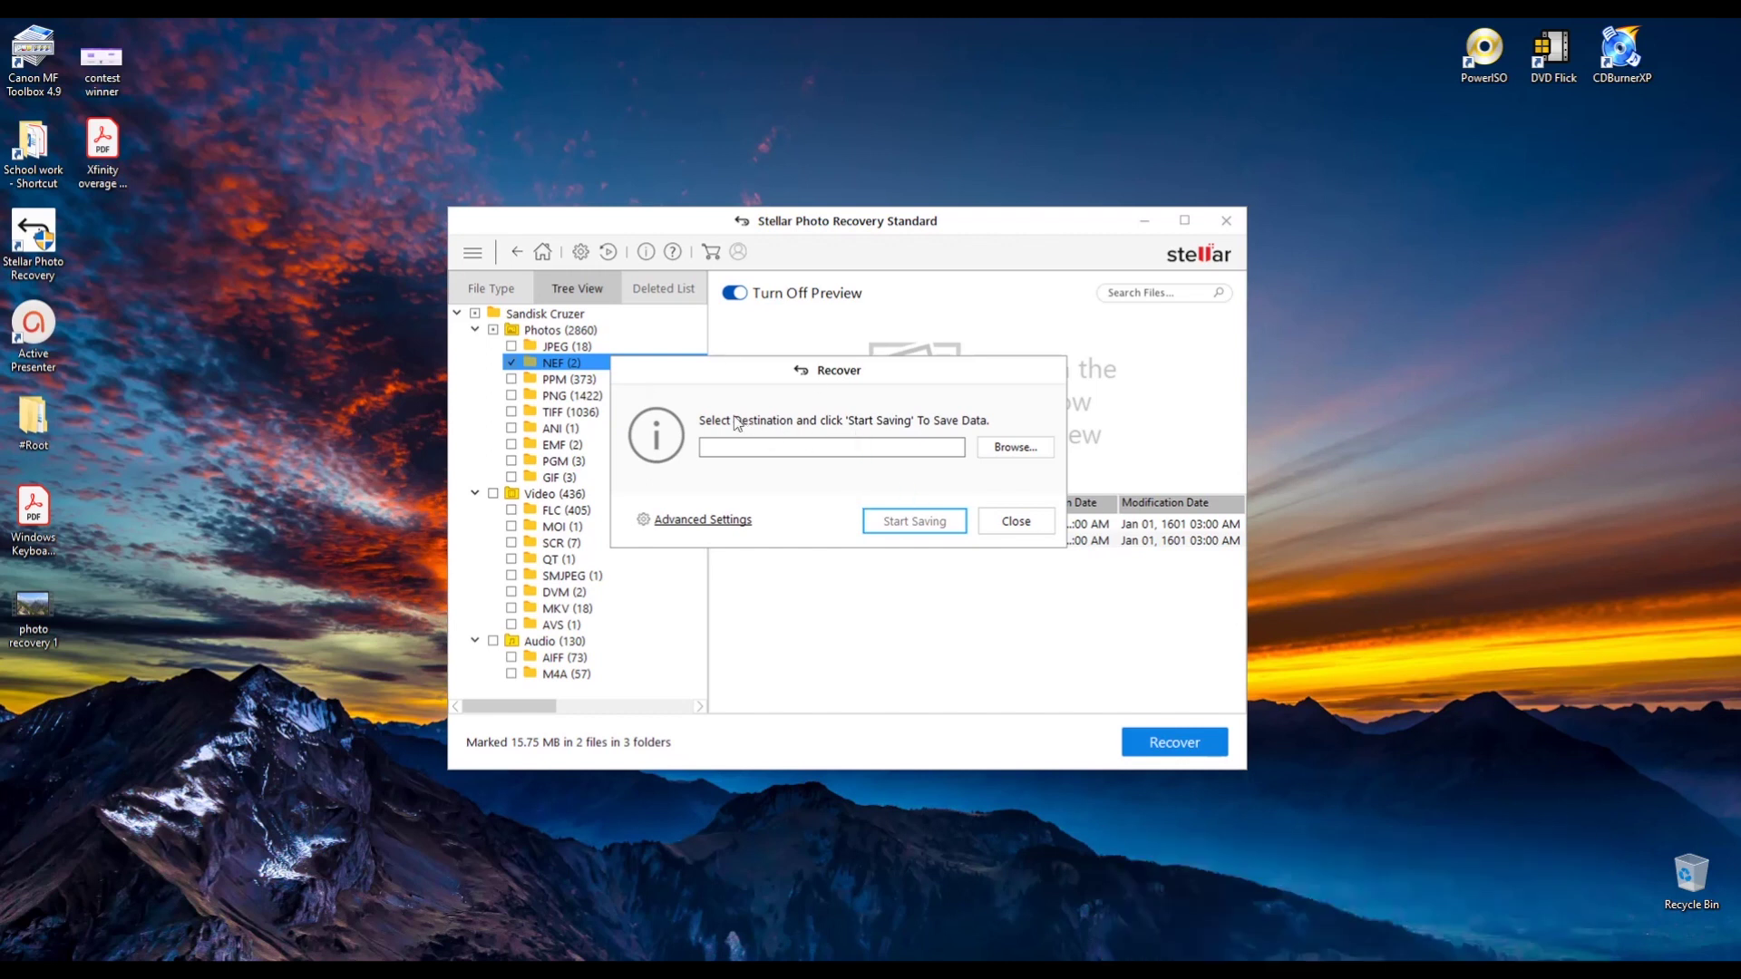
left_click(1015, 448)
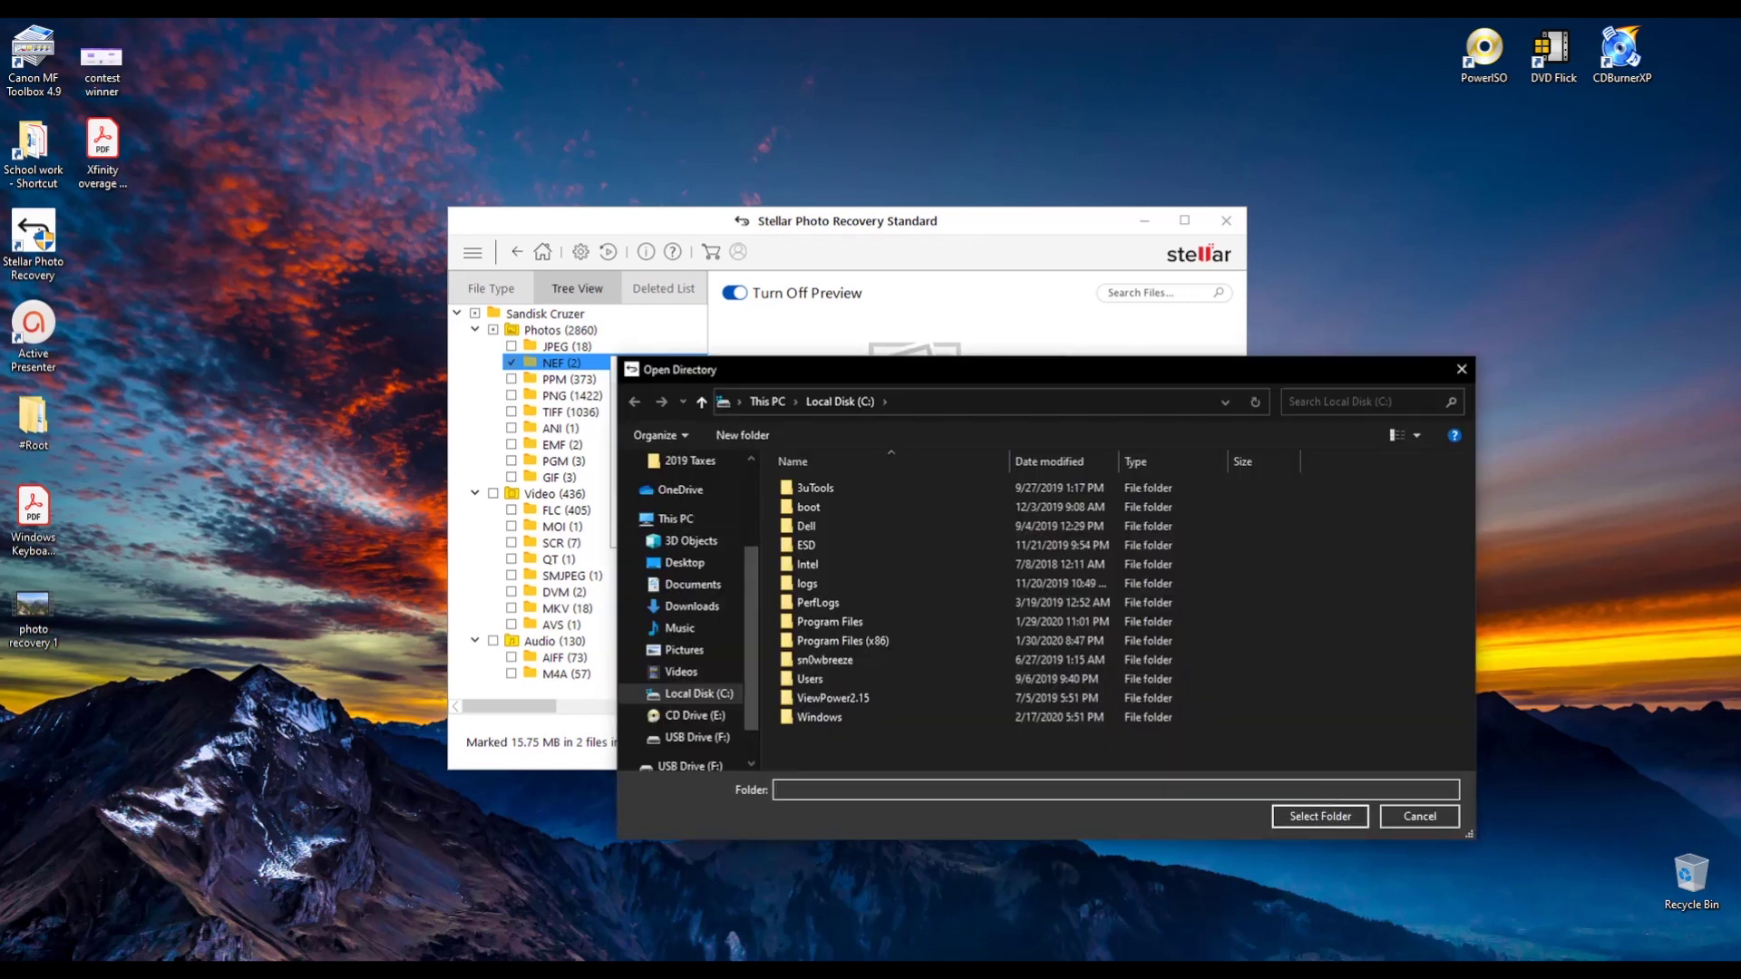
left_click(698, 564)
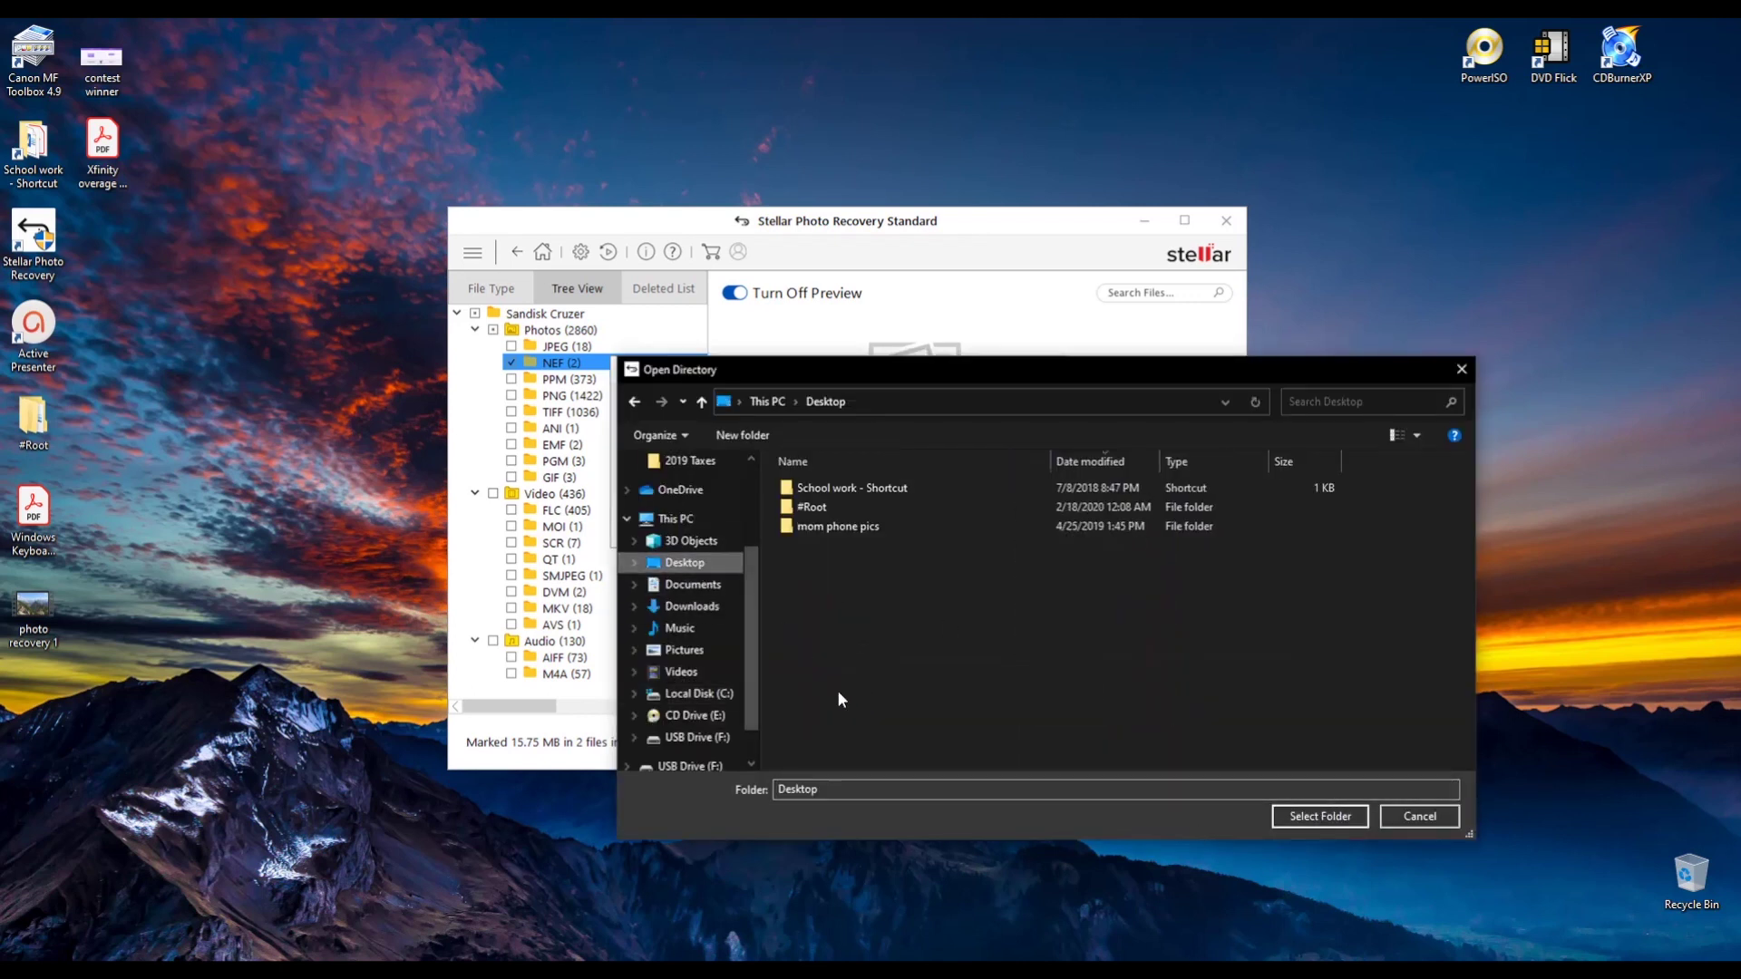
left_click(1322, 816)
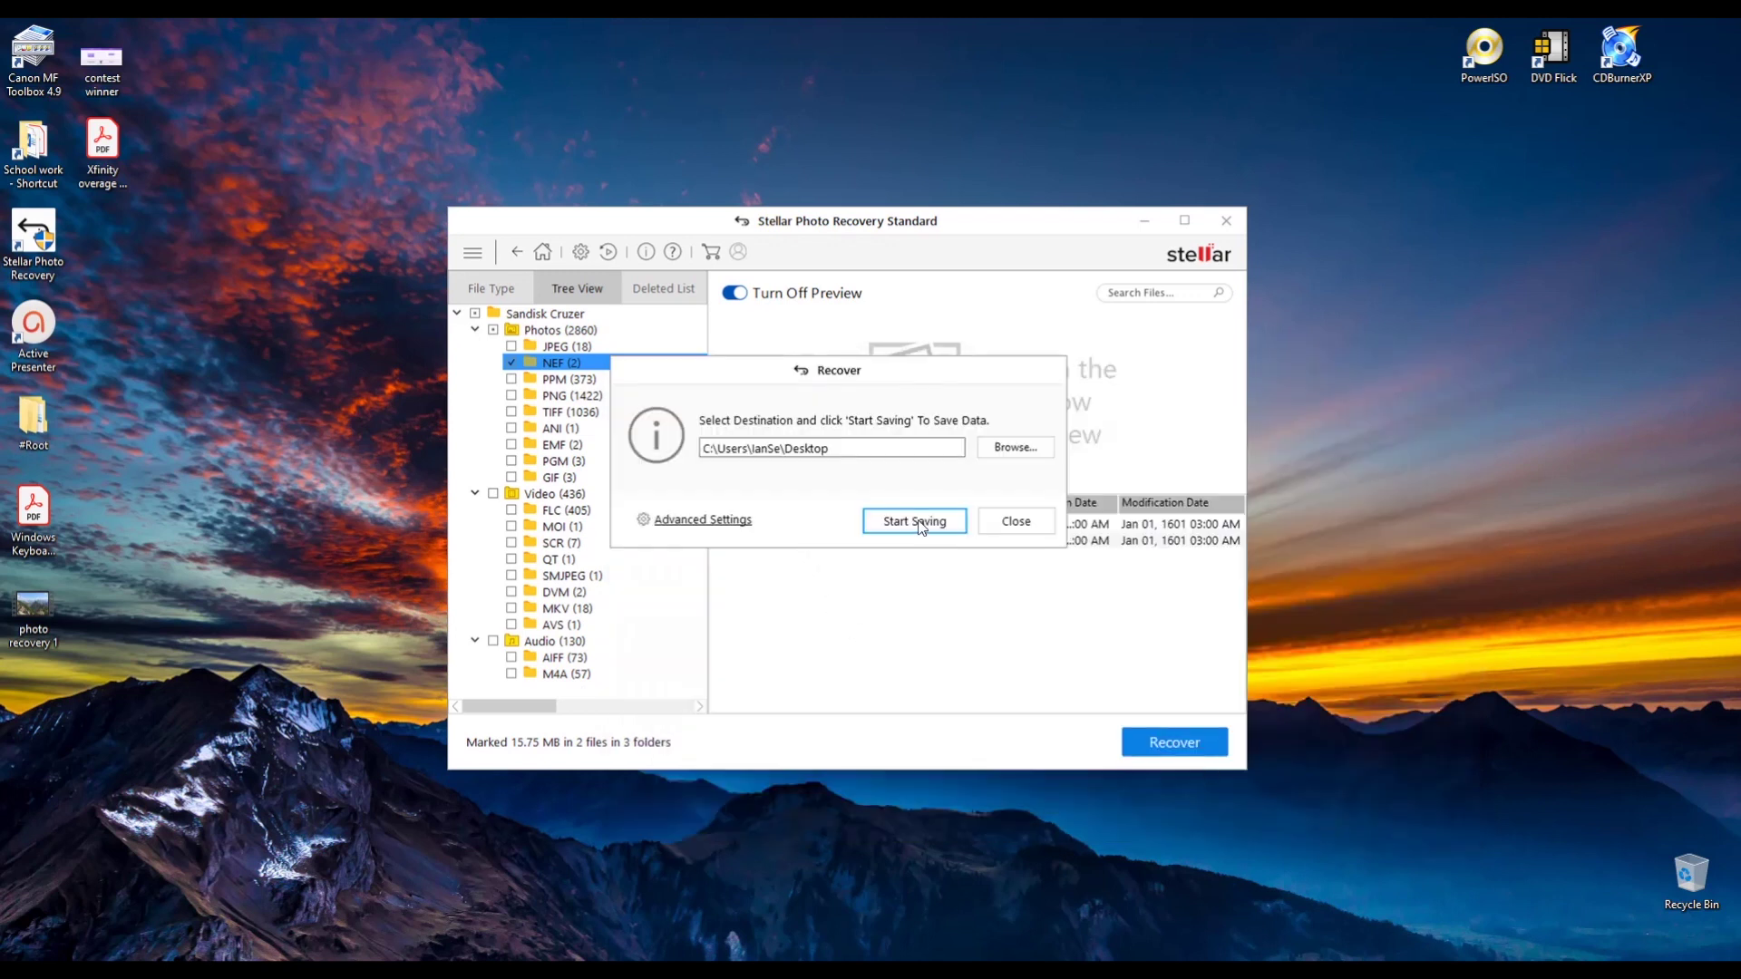
left_click(921, 524)
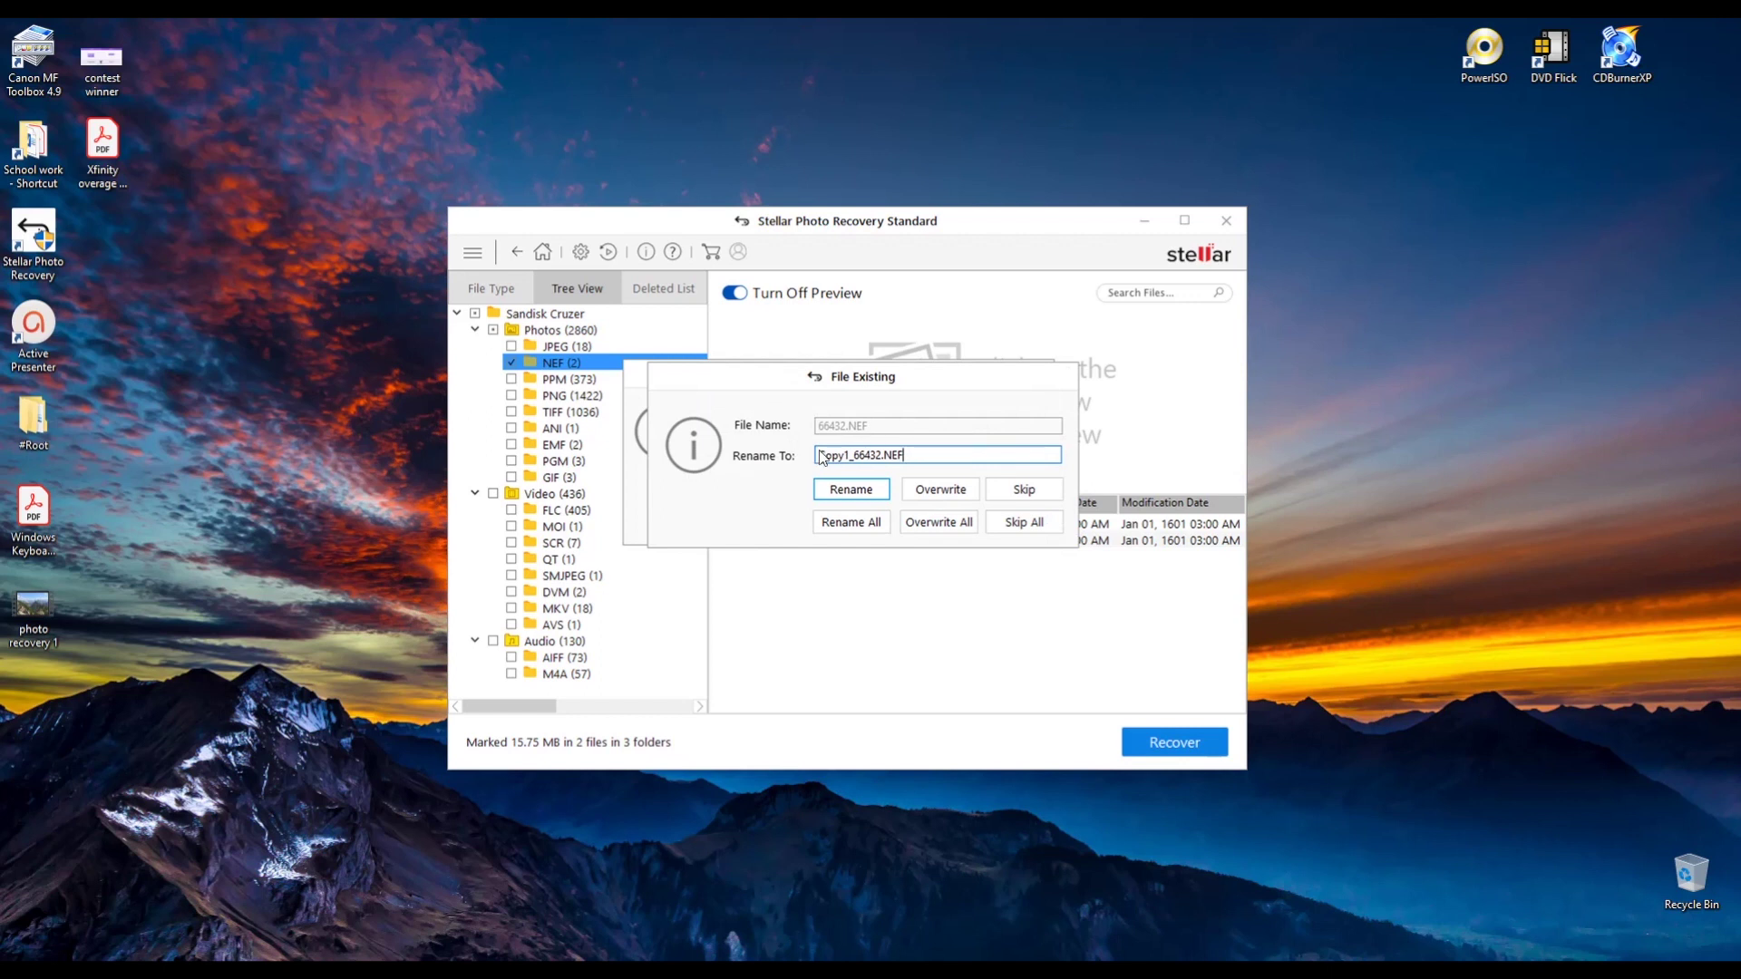
left_click(852, 493)
left_click(850, 487)
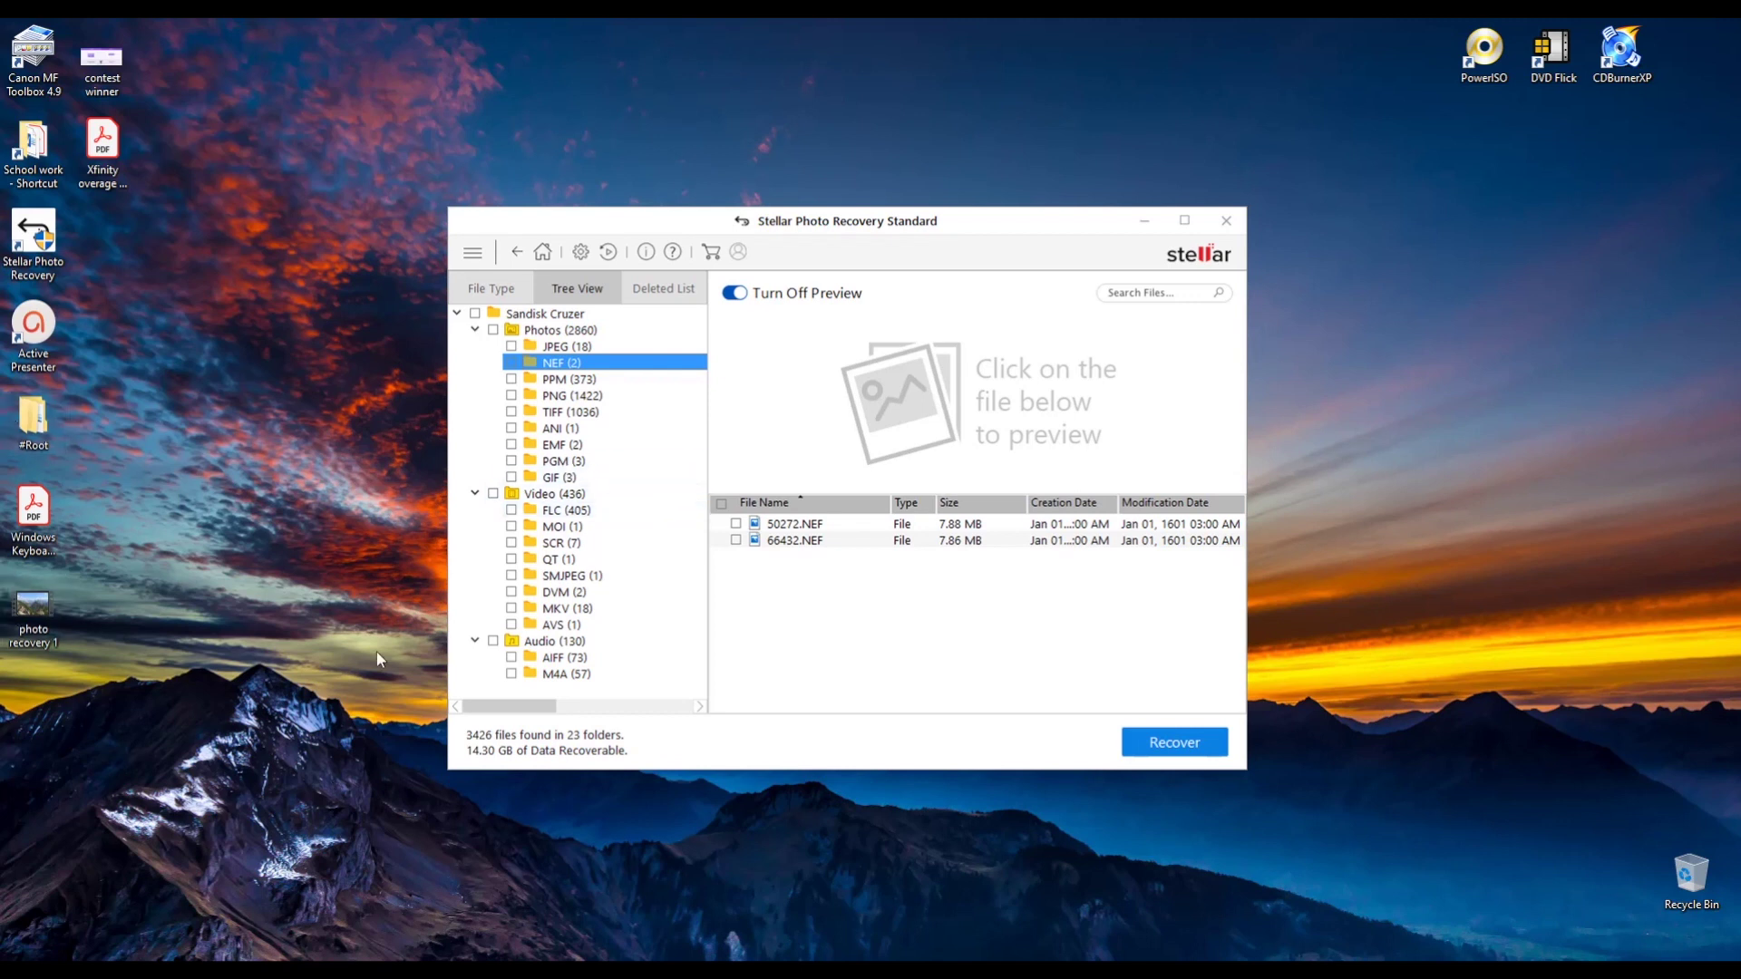
double_click(27, 419)
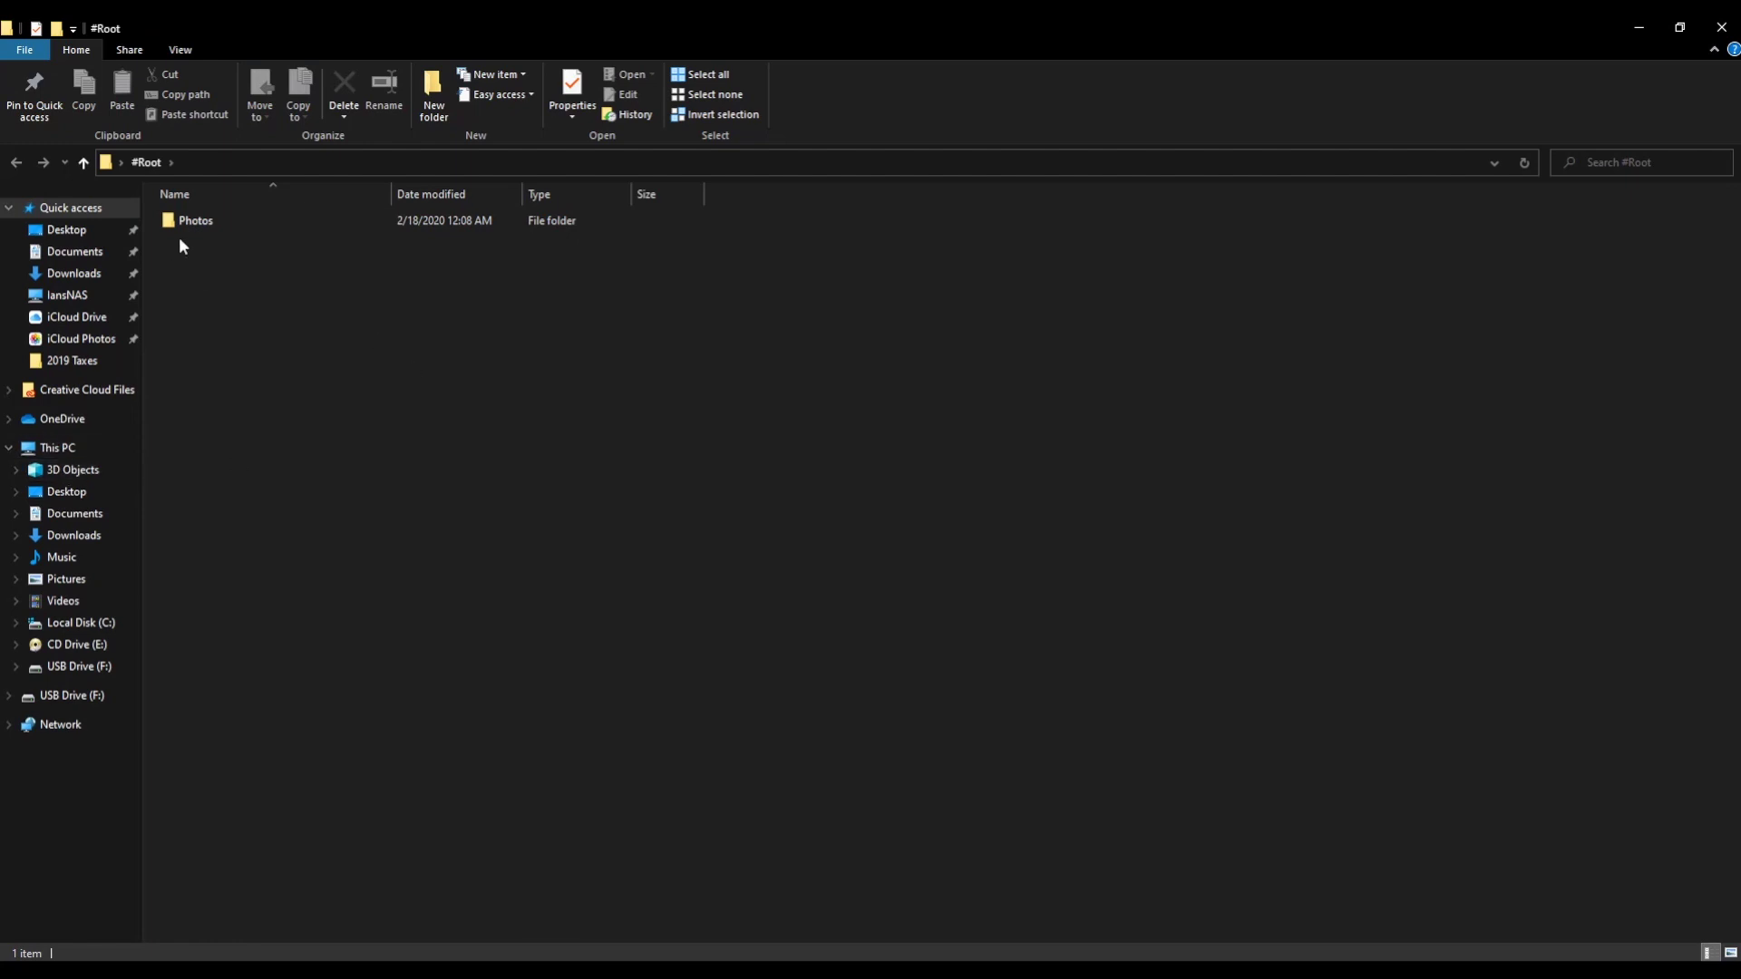
double_click(188, 220)
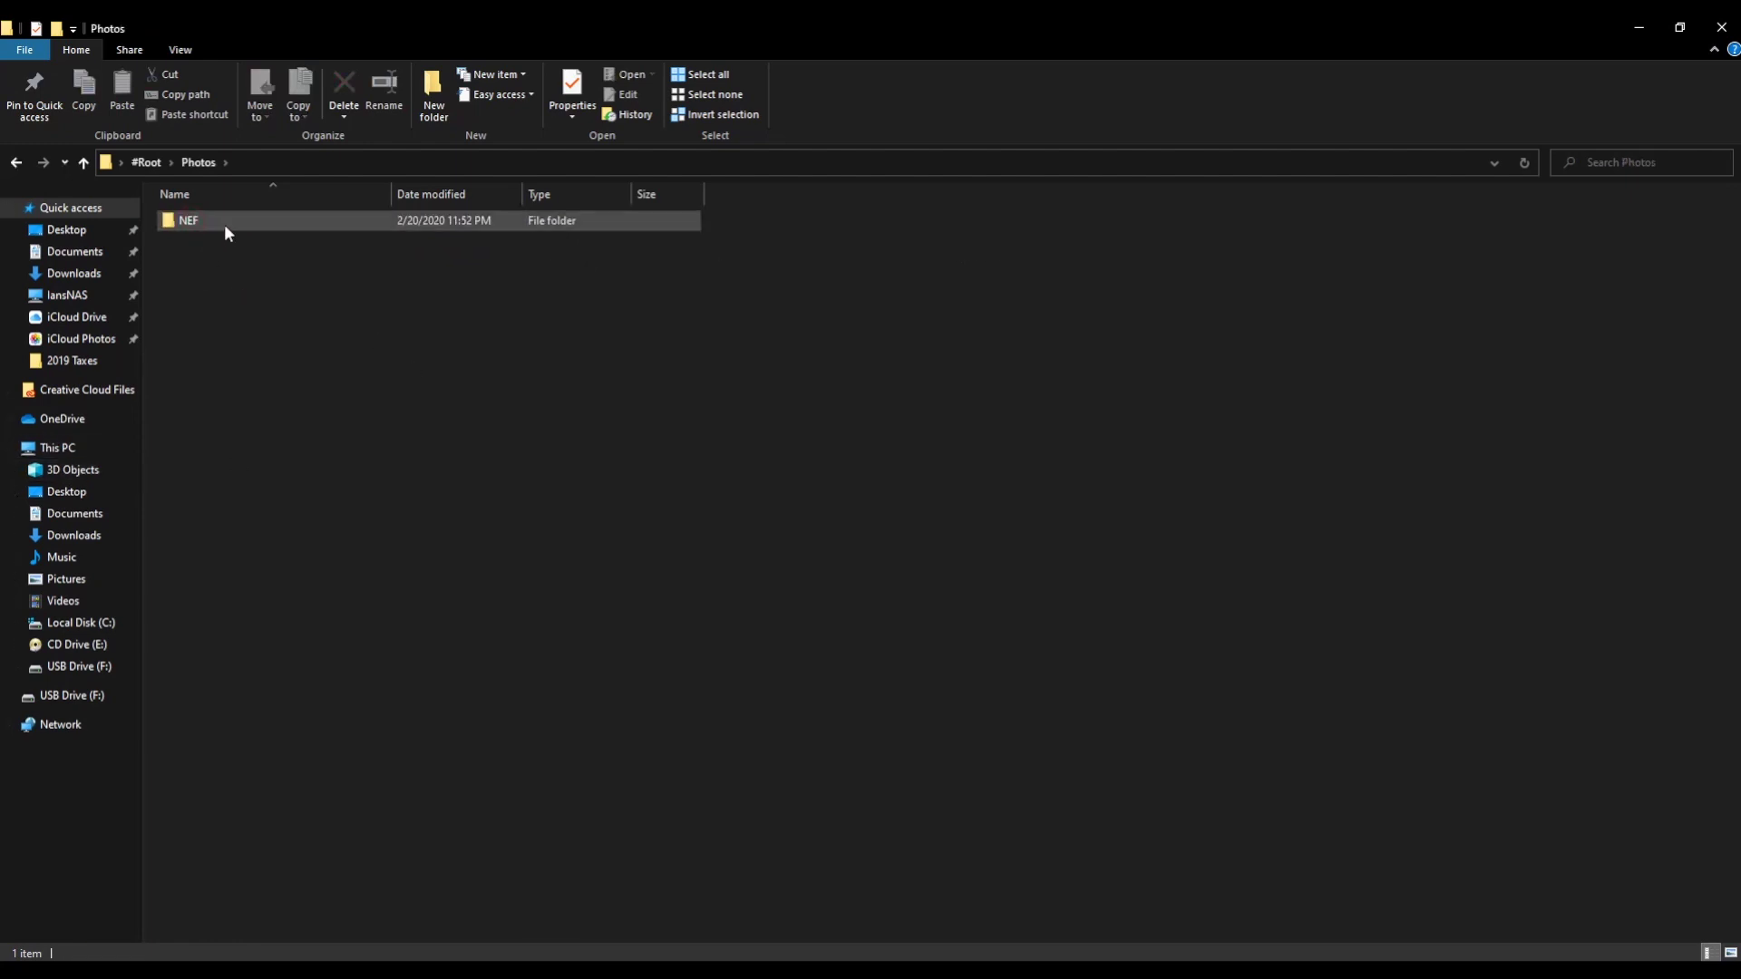
double_click(225, 225)
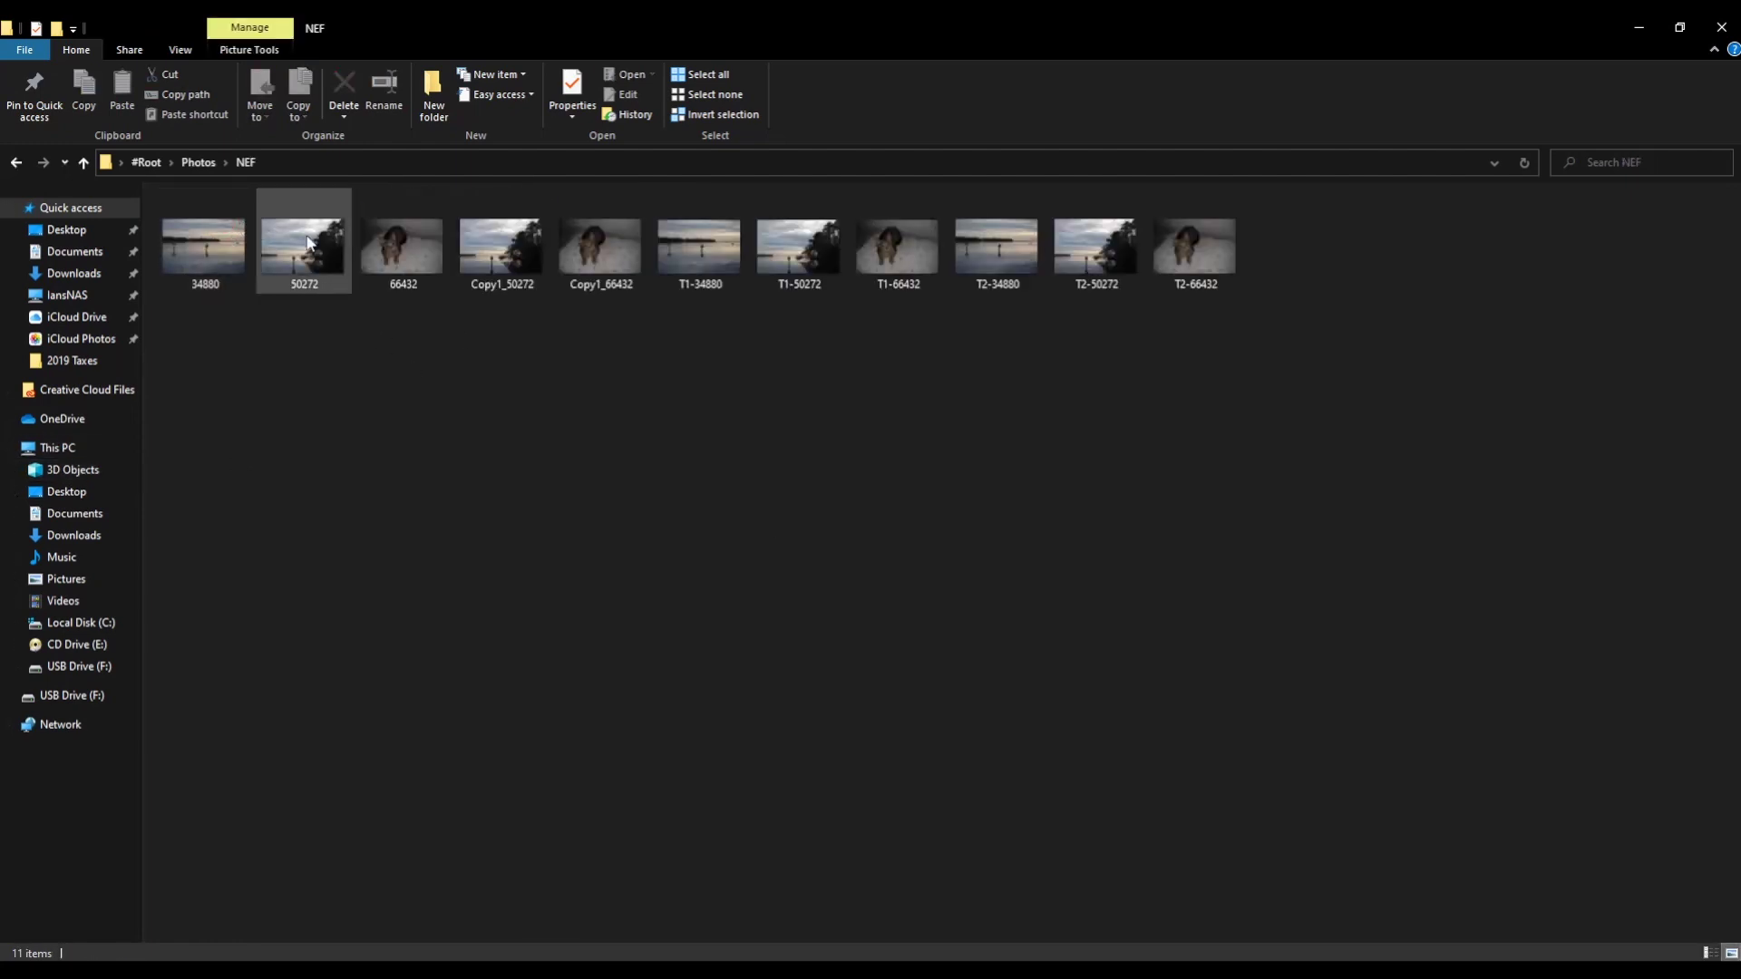
left_click(1088, 251)
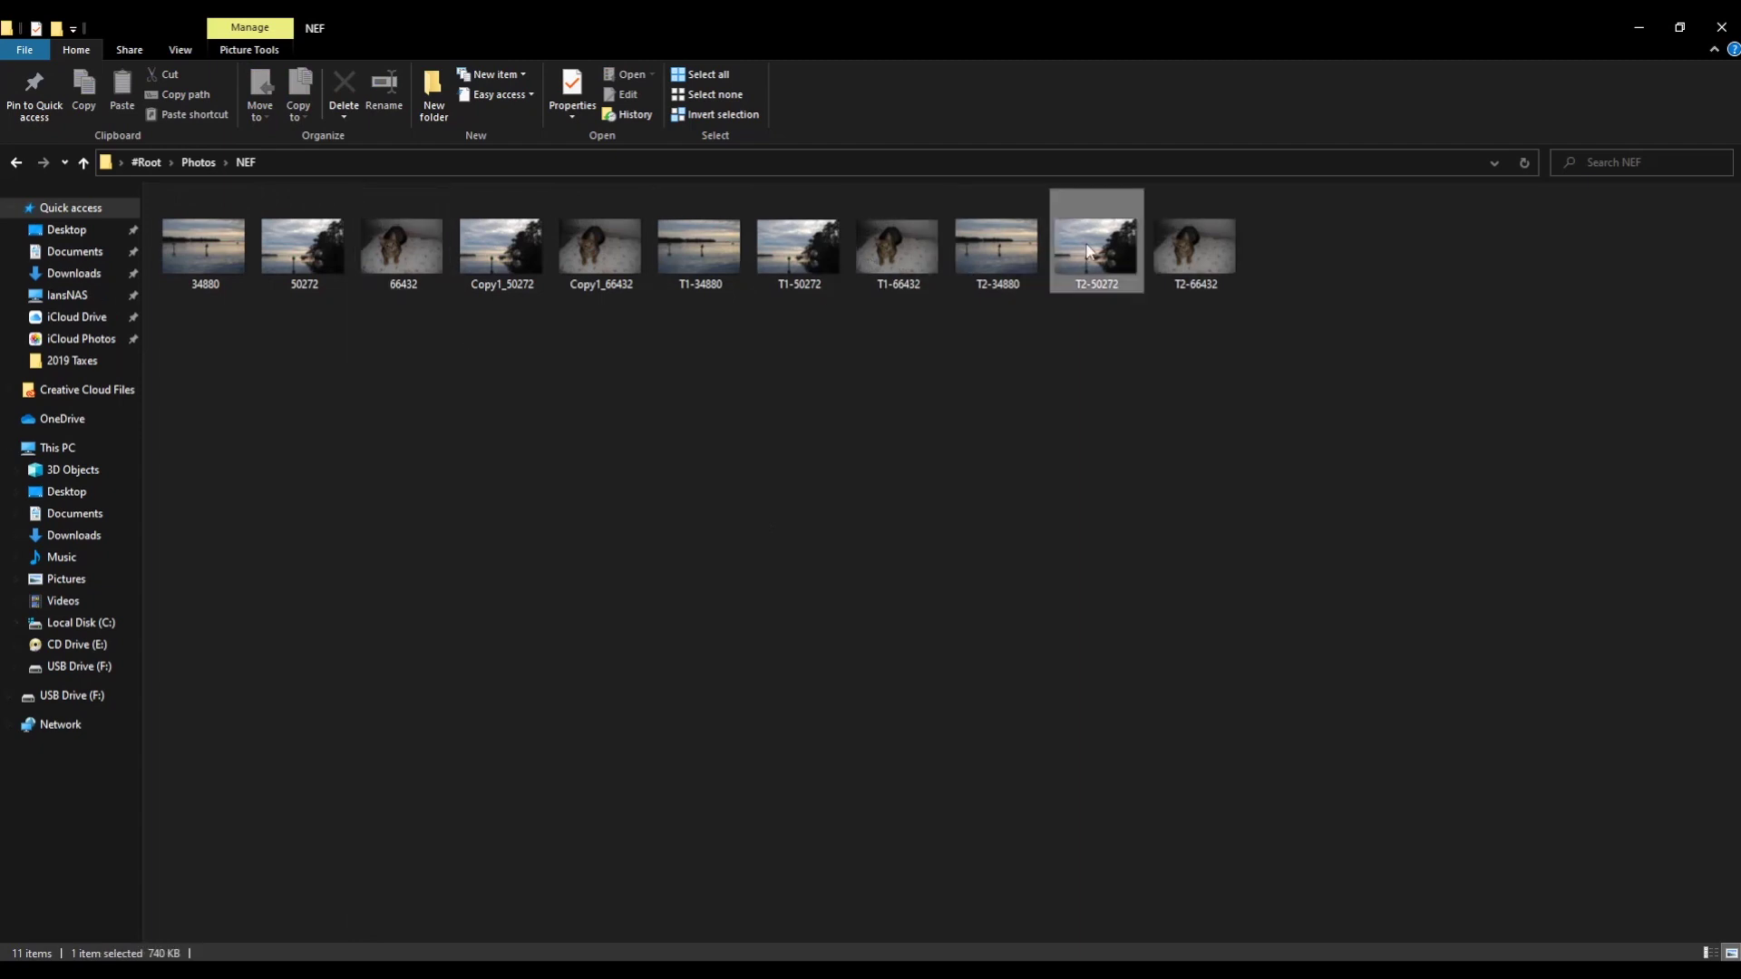
left_click(1201, 269)
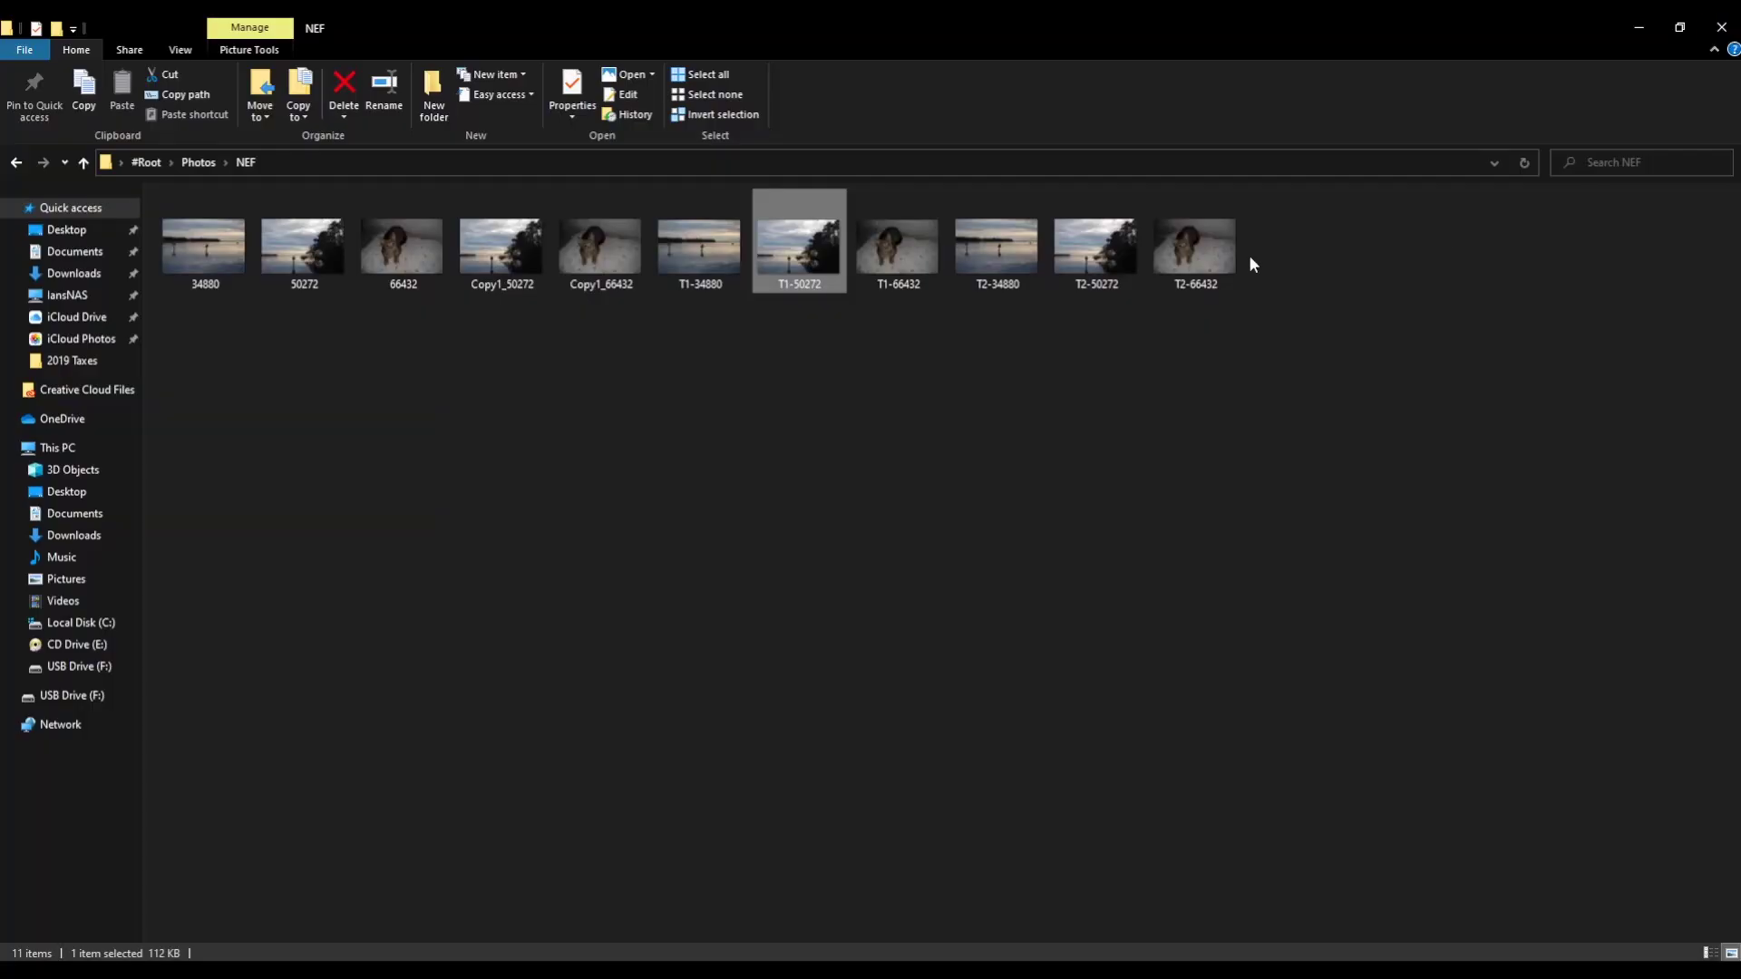
left_click(1720, 28)
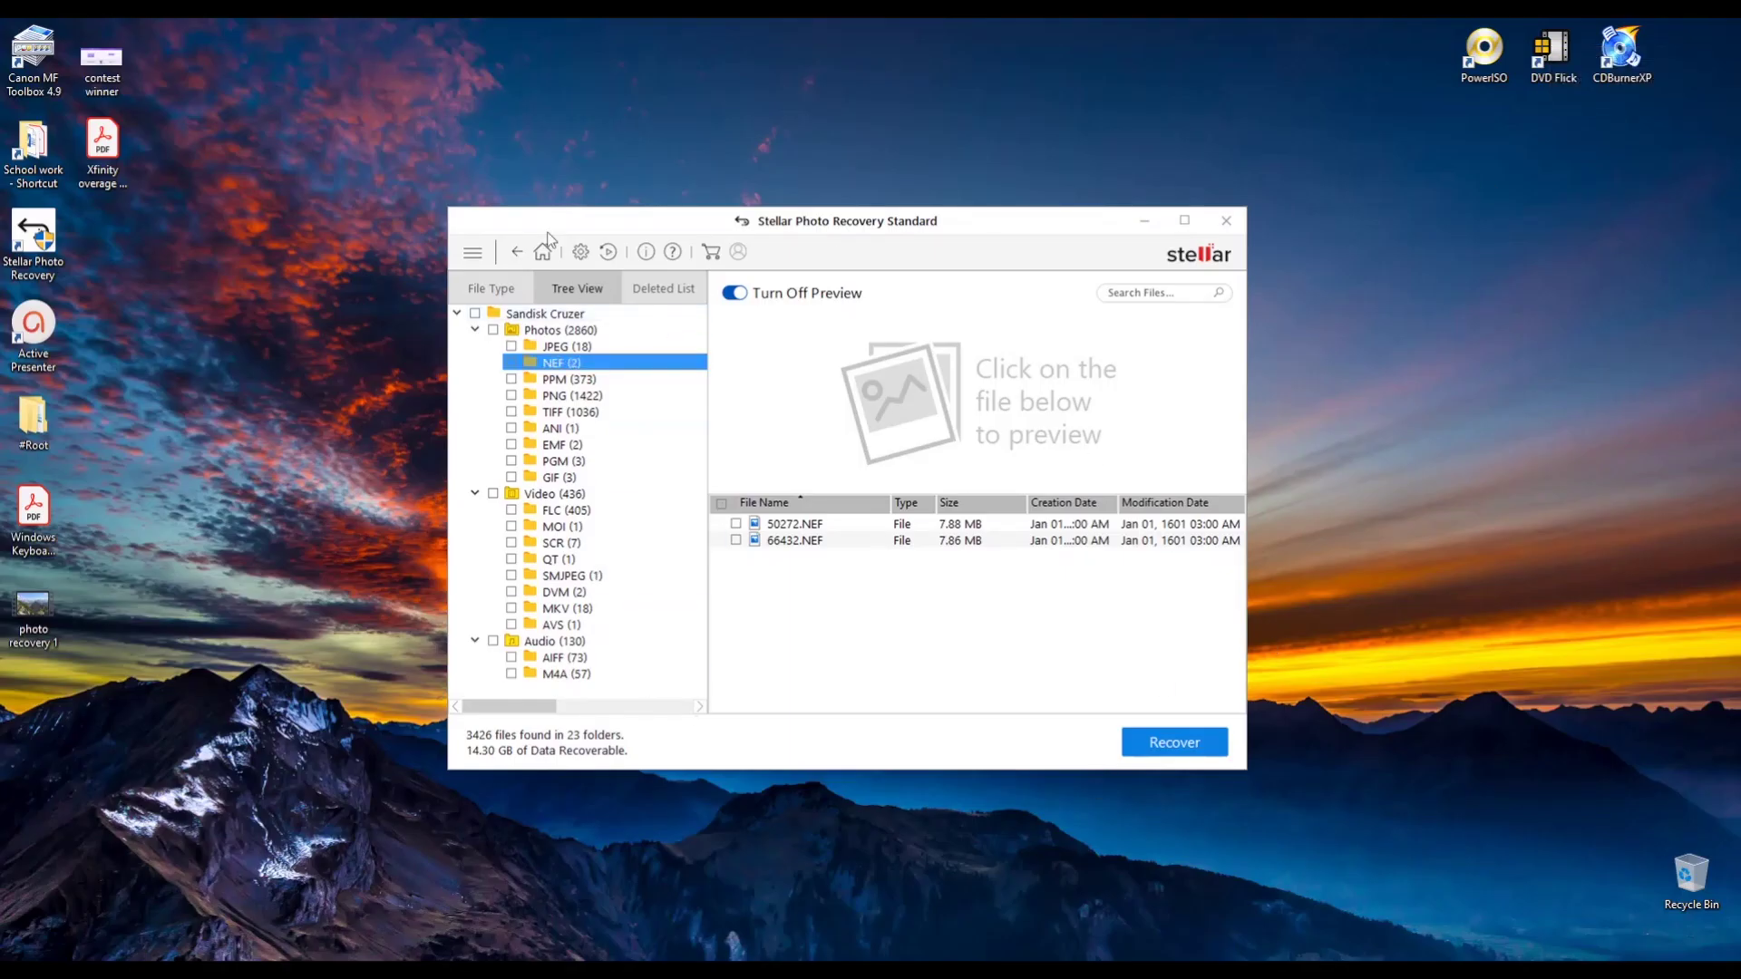
Leave the scan results and save the scan information as a .DAT file on the Desktop
left_click(516, 252)
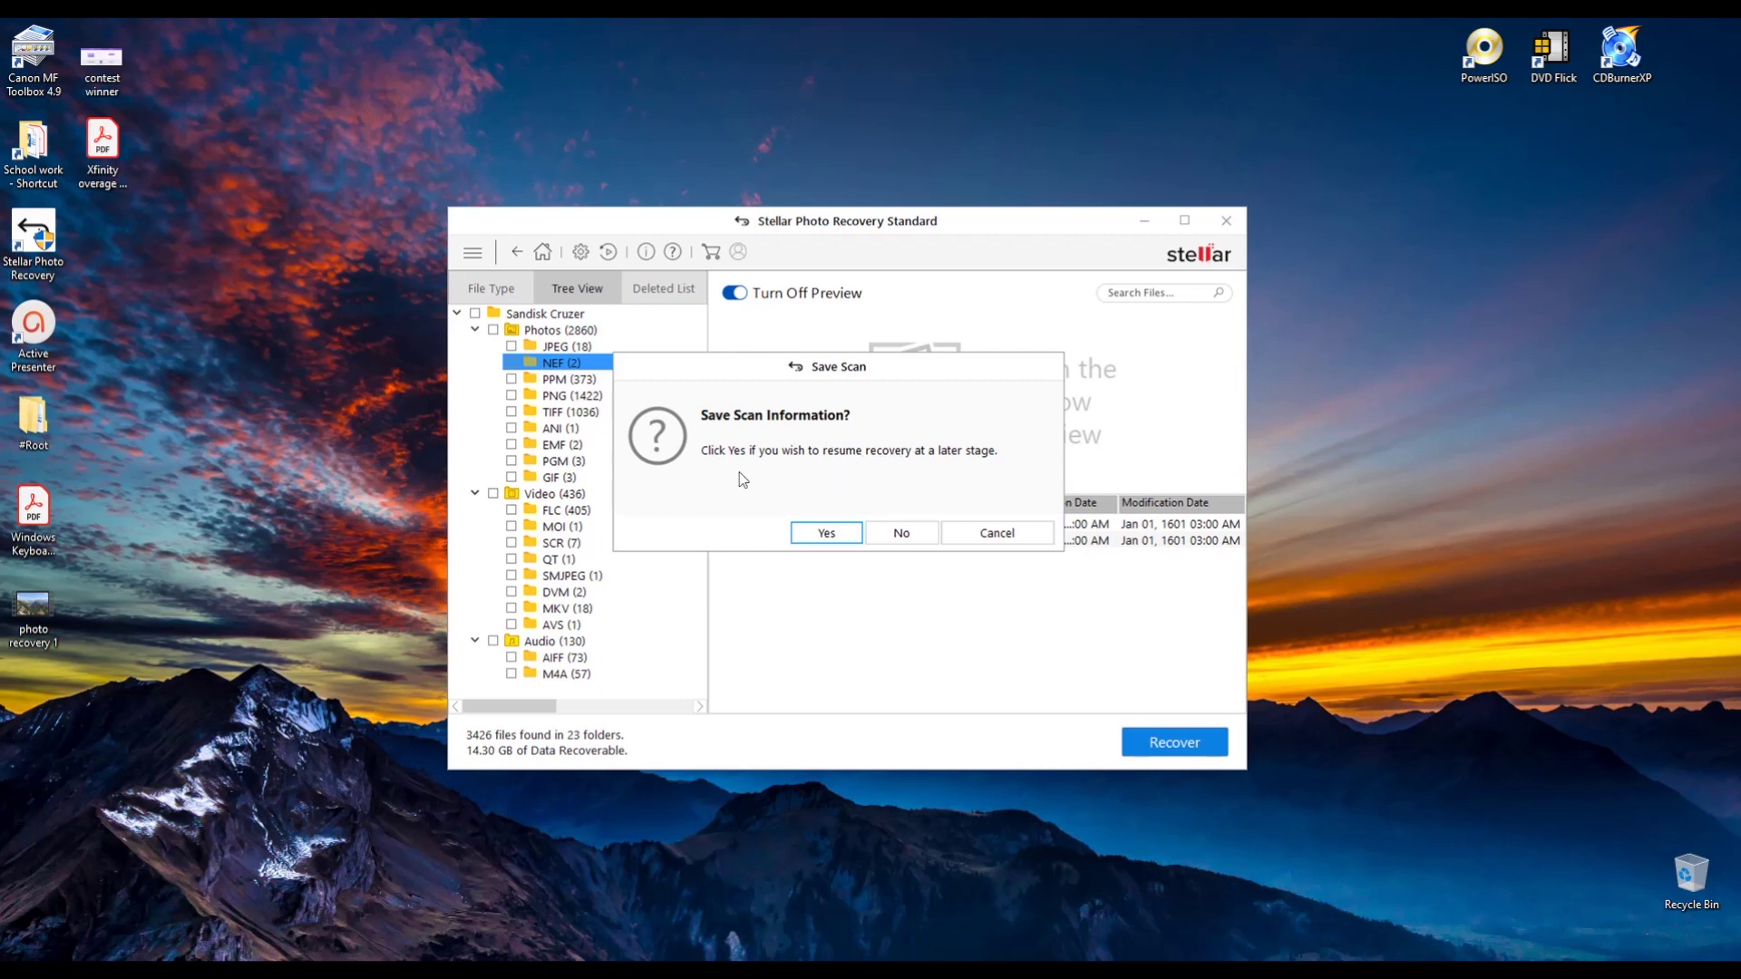
left_click(847, 534)
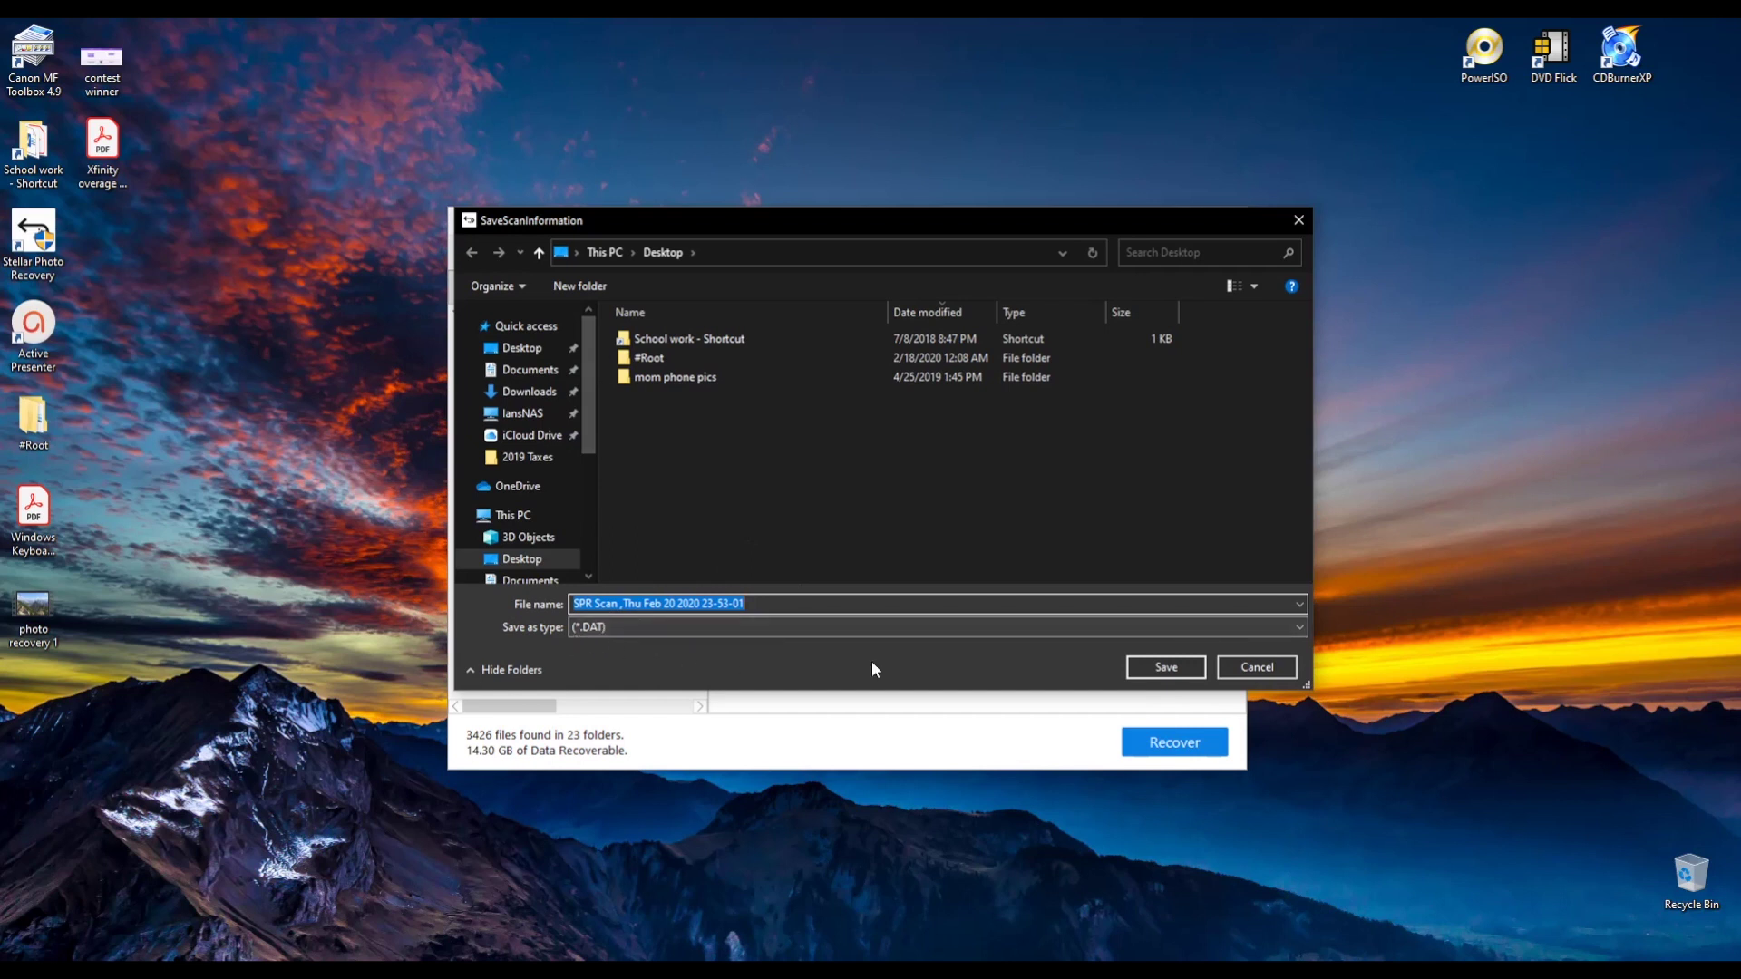
left_click(1190, 676)
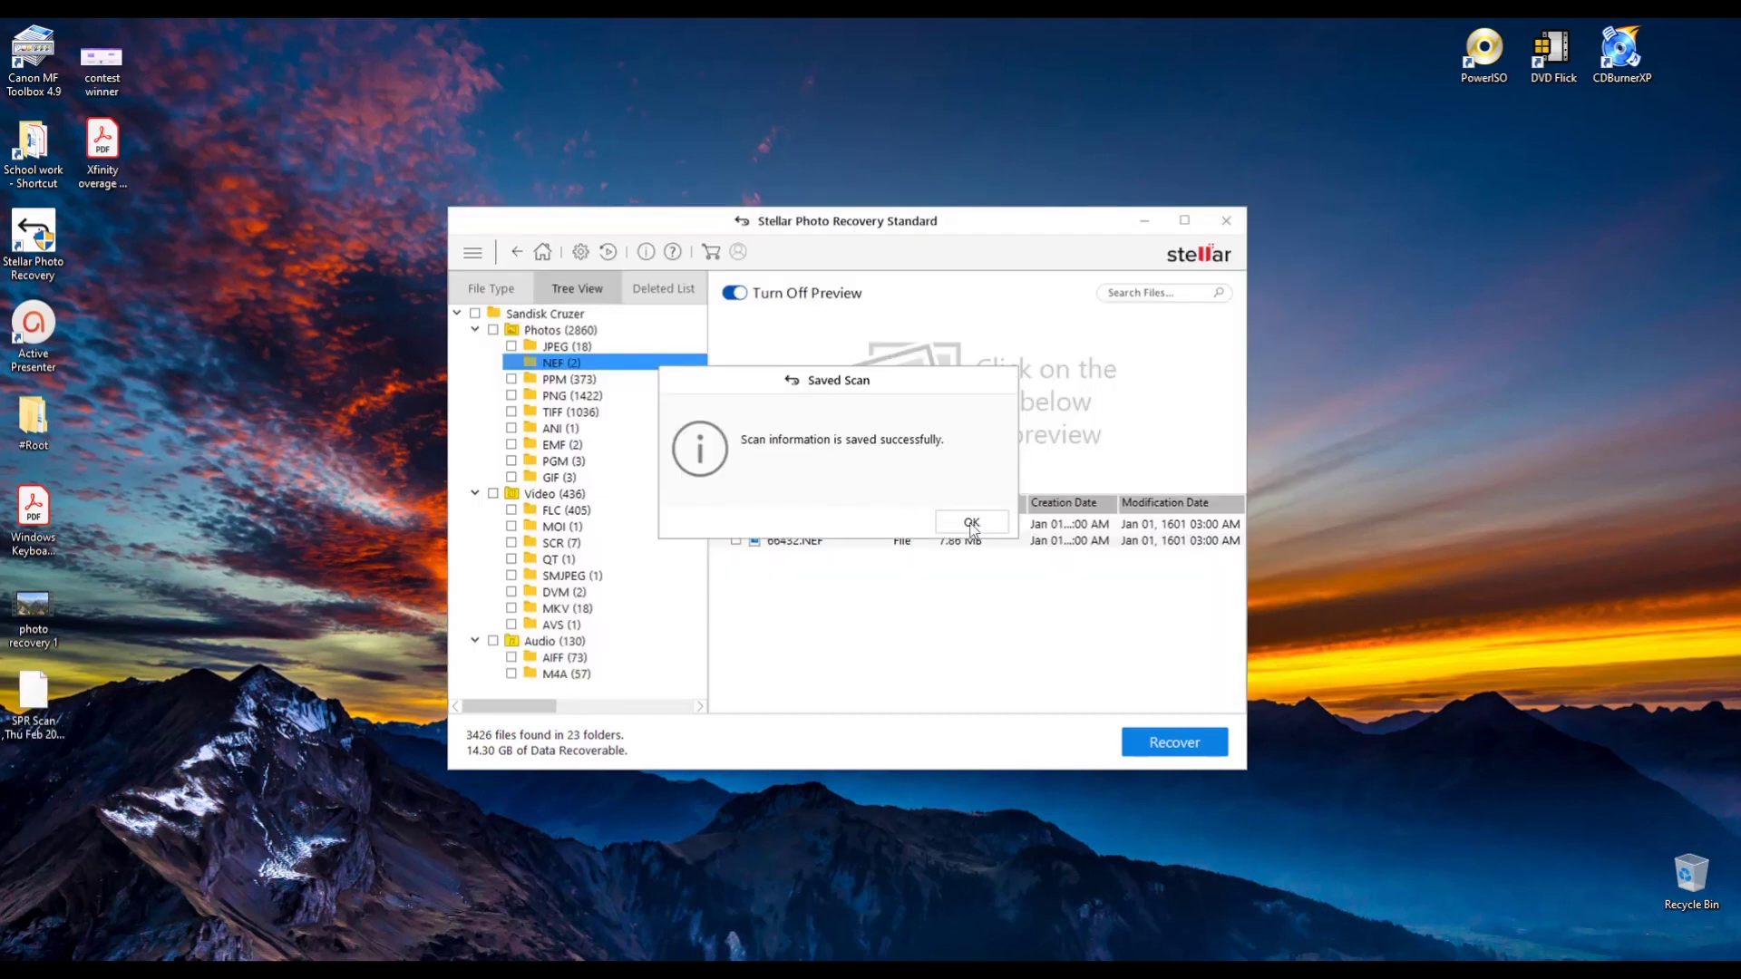
left_click(971, 524)
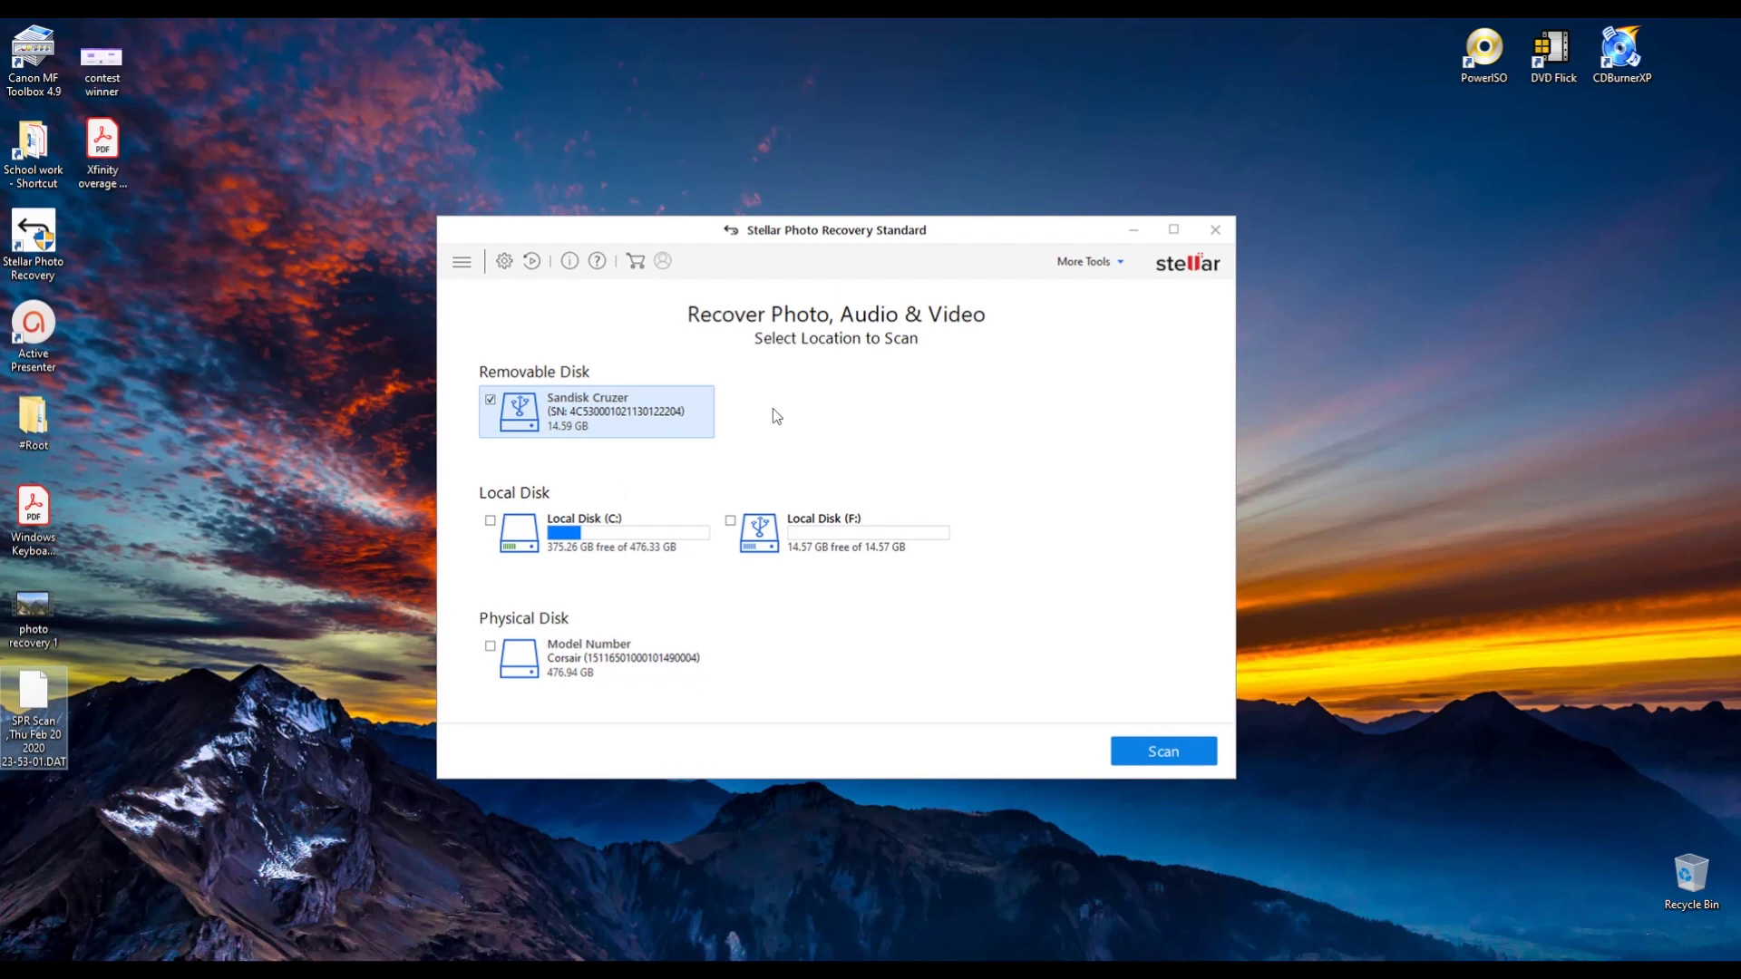
left_click_drag(956, 234, 944, 253)
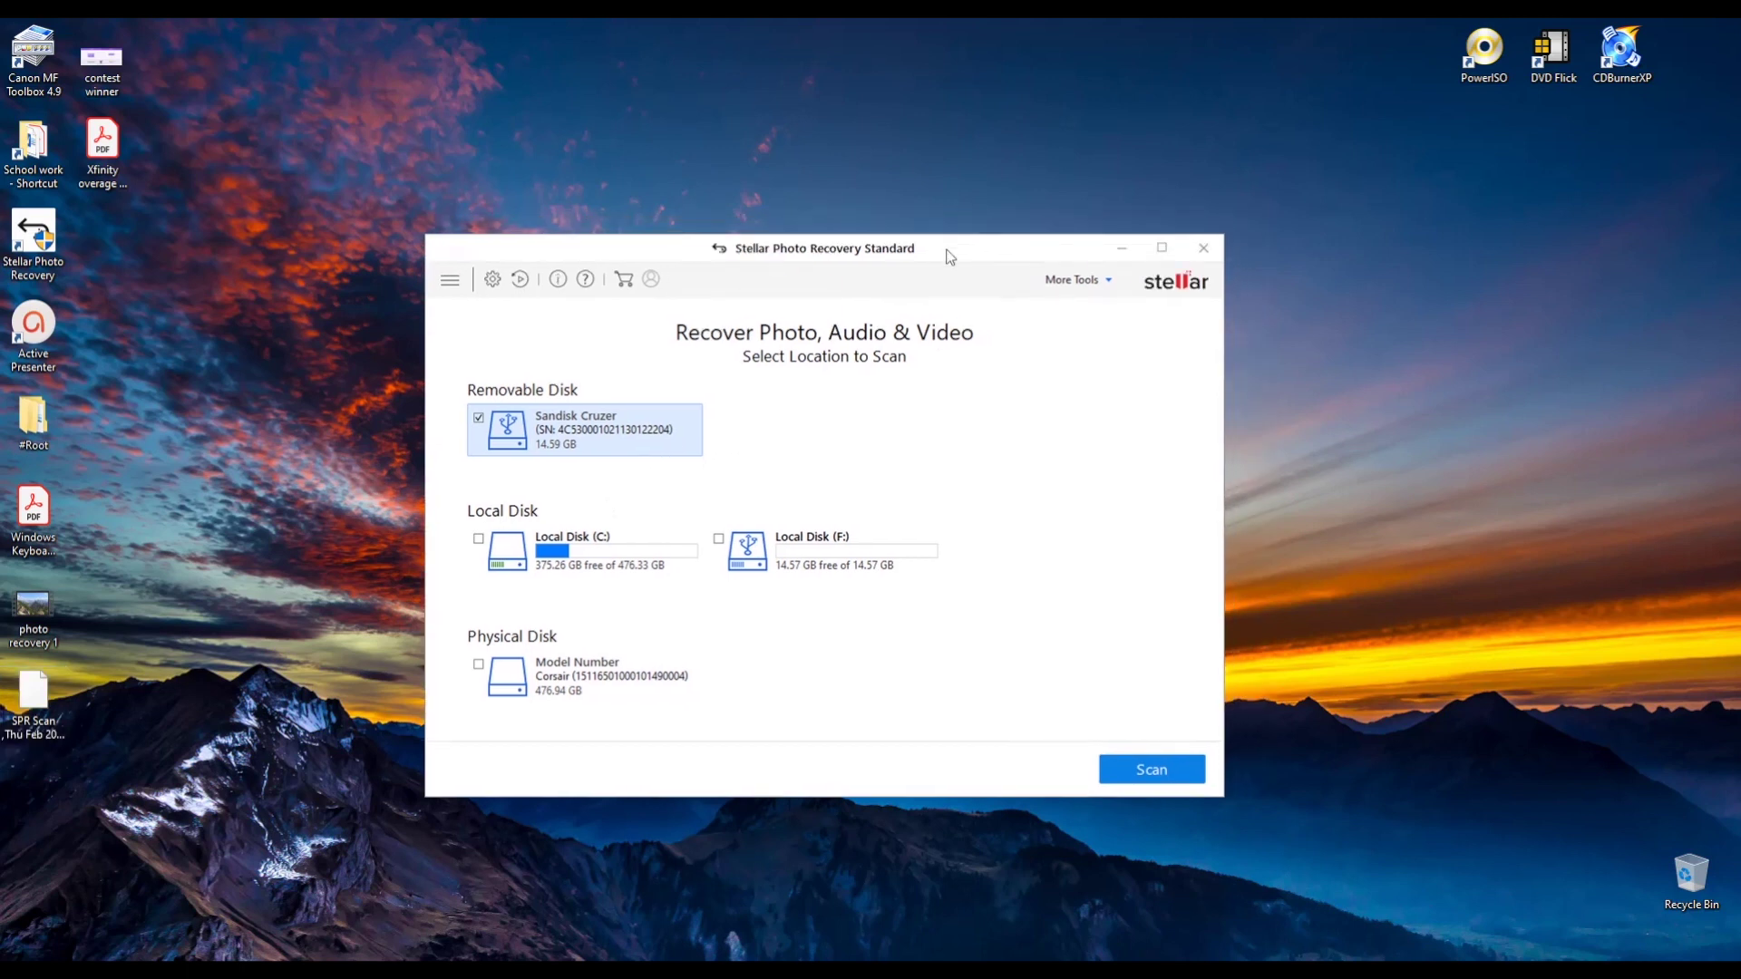